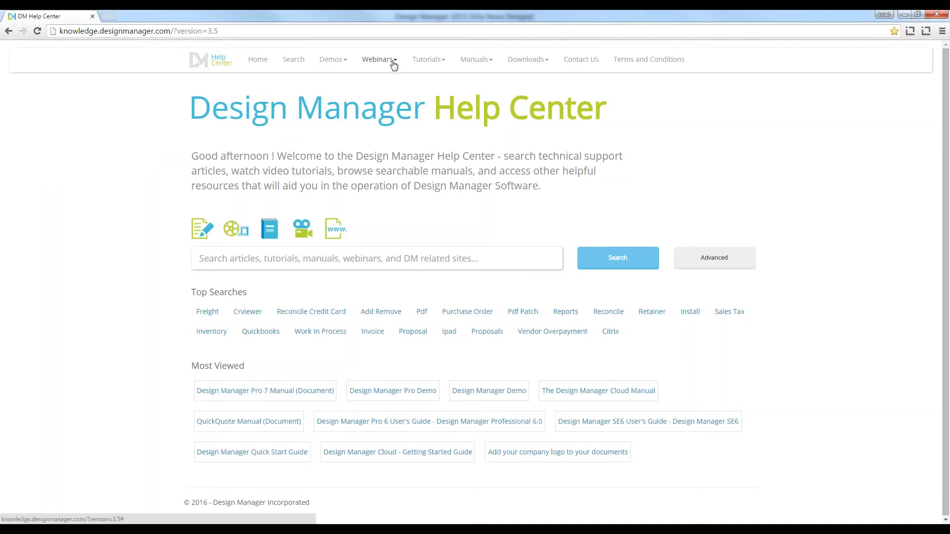
- Switch from the browser help center to Design Manager and close the Projects and Specifications window
click(393, 64)
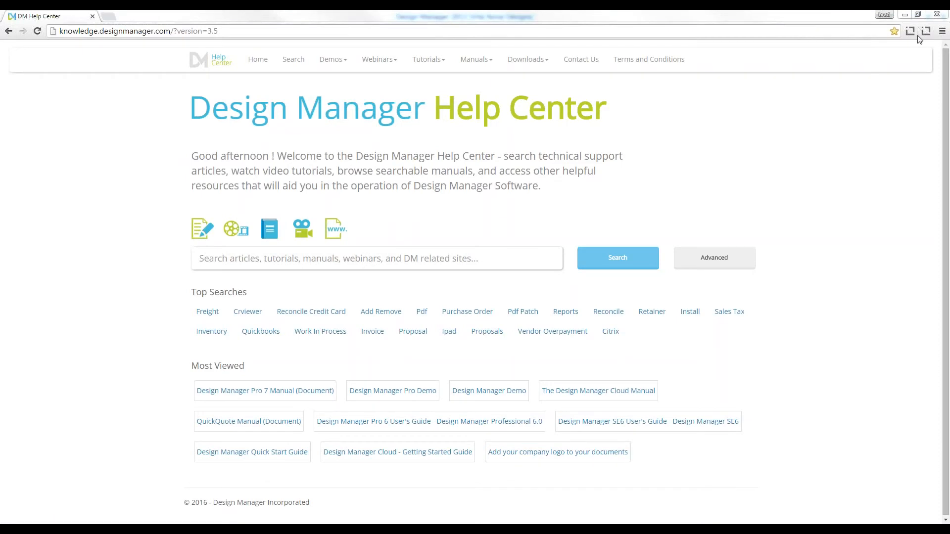
click(905, 13)
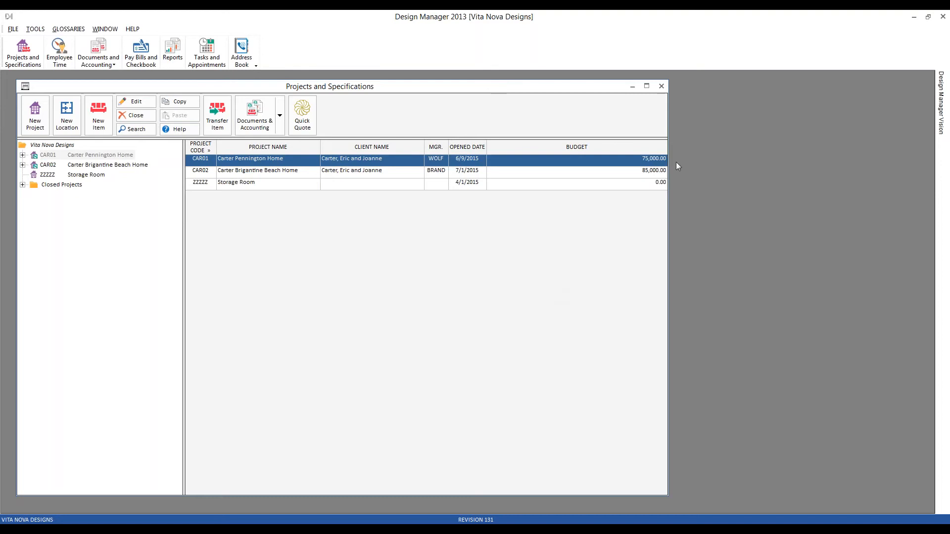
click(661, 85)
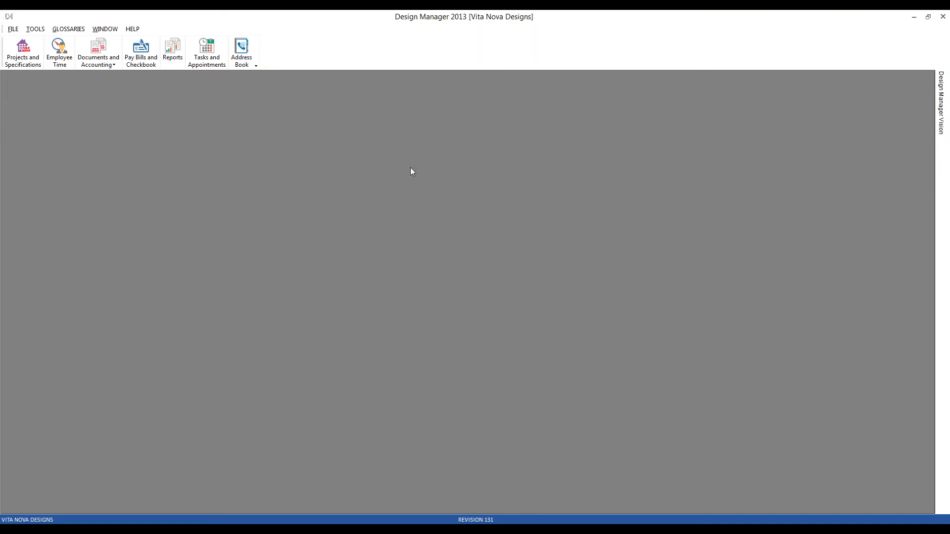
- Open the reports list and select the Client Status report in the Project Management group
click(173, 50)
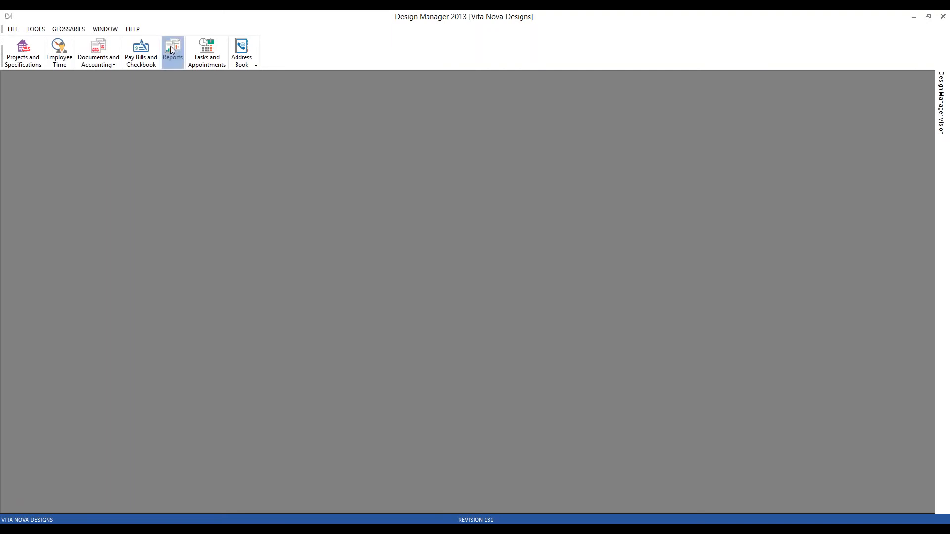
drag(98, 93, 129, 94)
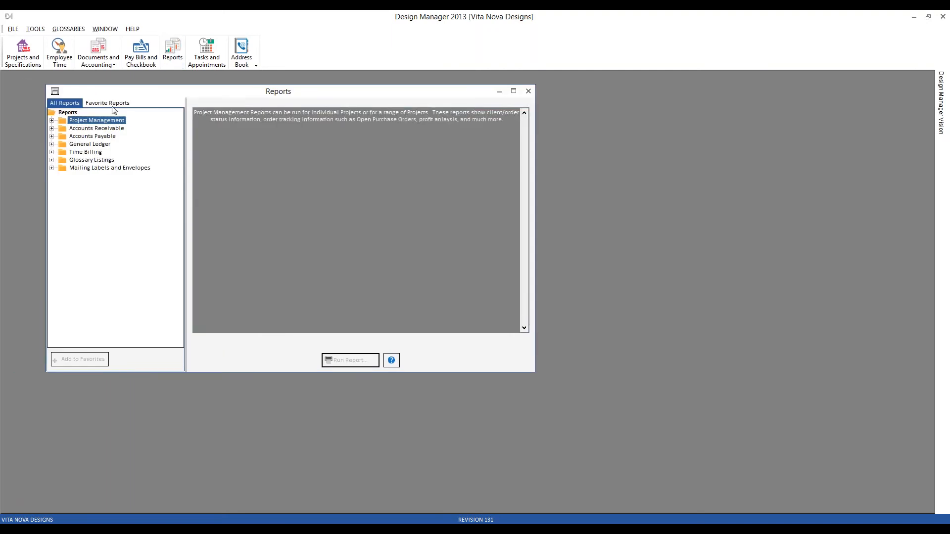
click(52, 120)
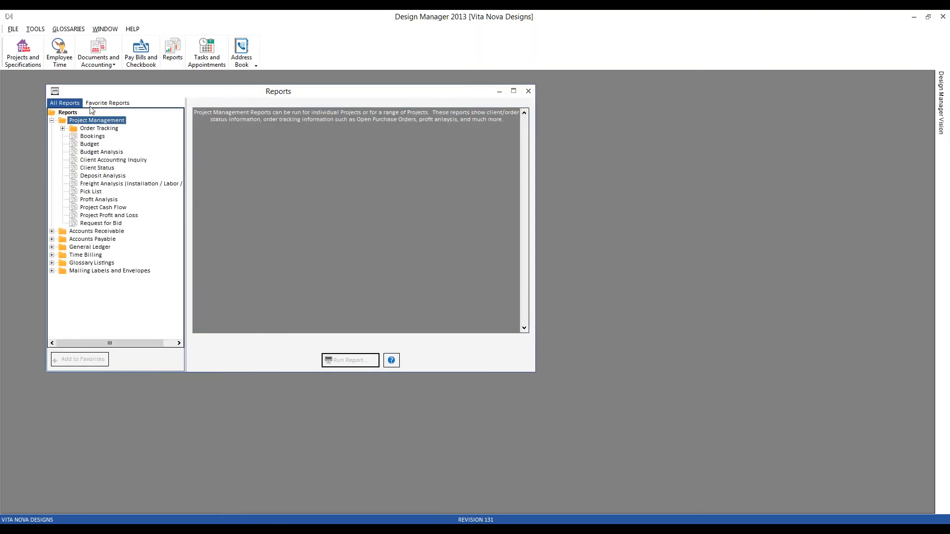
click(102, 160)
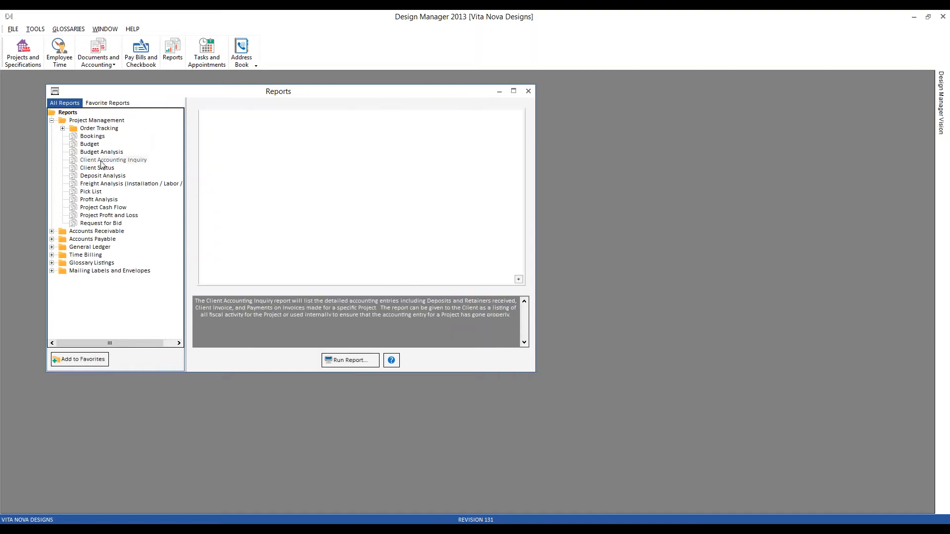
click(141, 170)
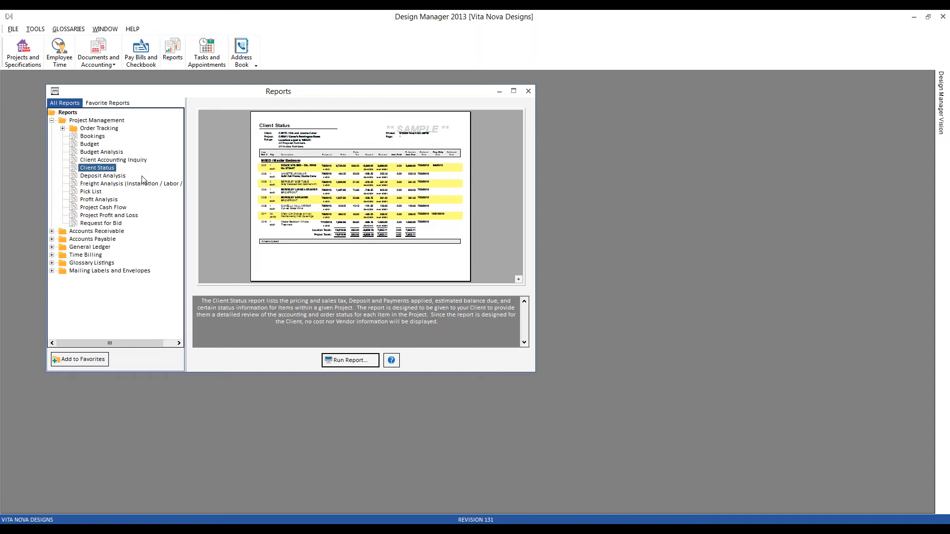
- Open the options of the Client Status report and choose the first client from the client search
double_click(107, 171)
drag(138, 109, 297, 143)
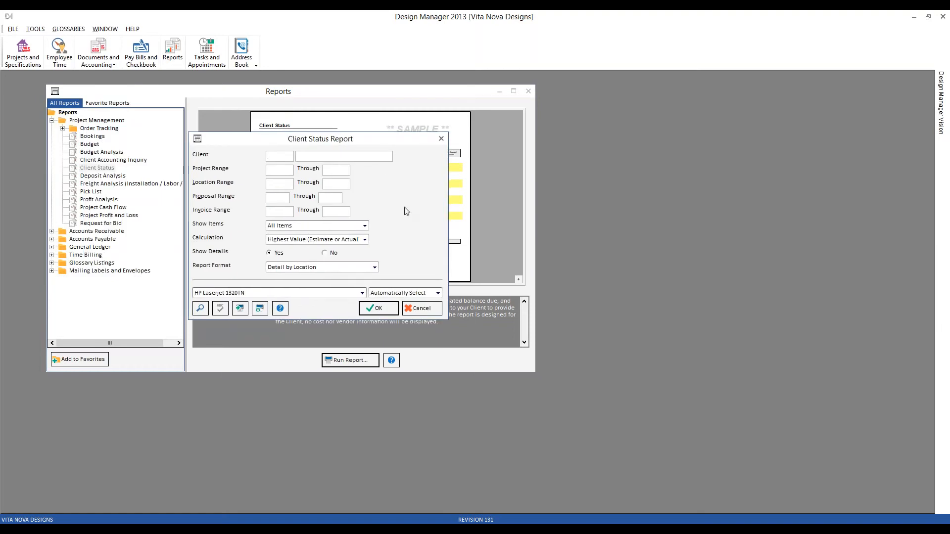
click(201, 308)
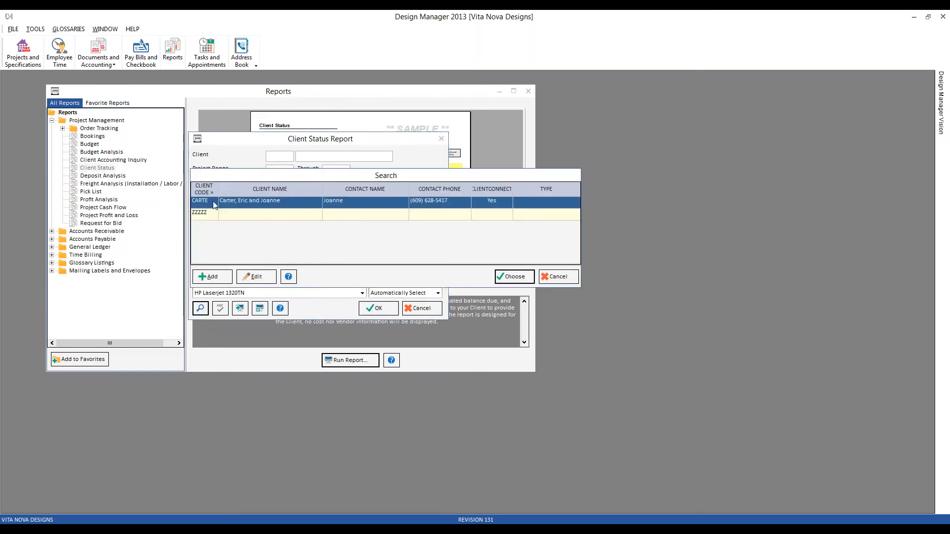
click(497, 276)
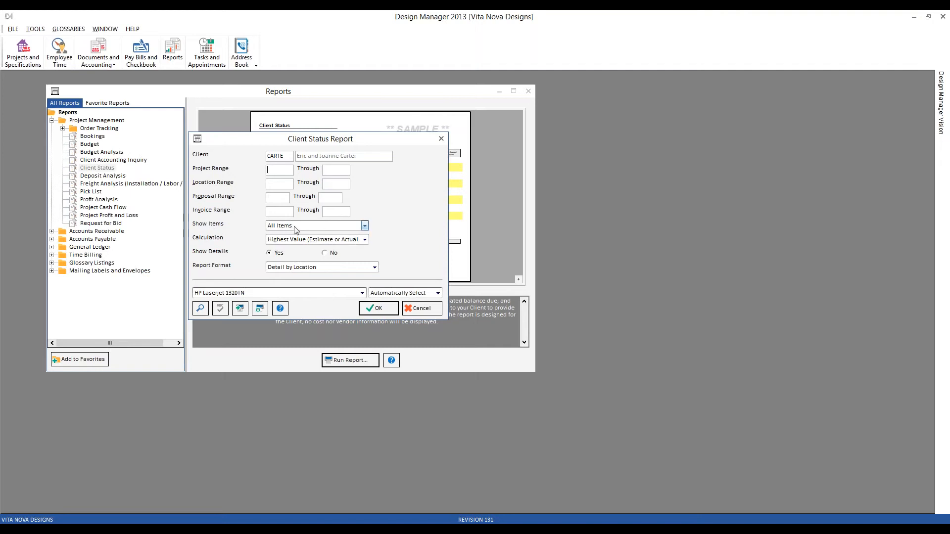
- Examine the available Show Items and Calculation choices for the Client Status report
click(365, 227)
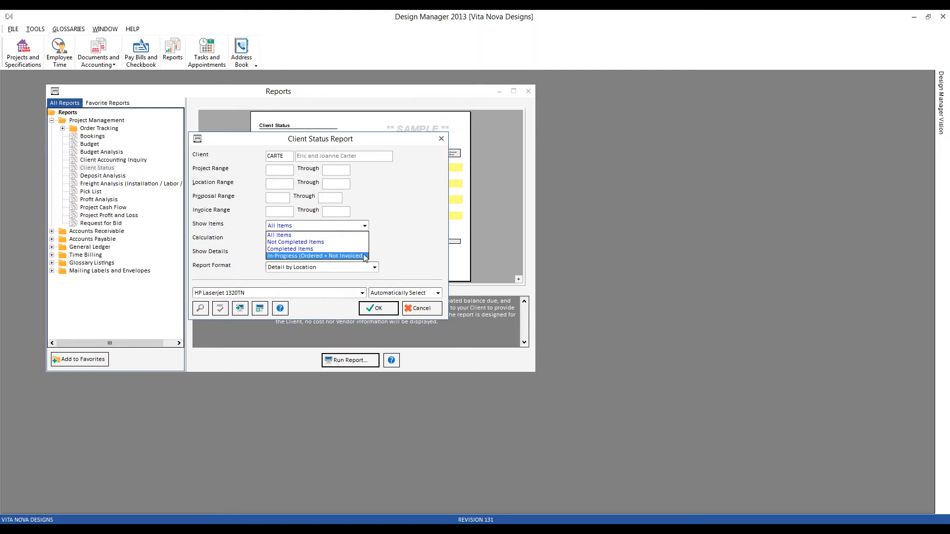
click(388, 223)
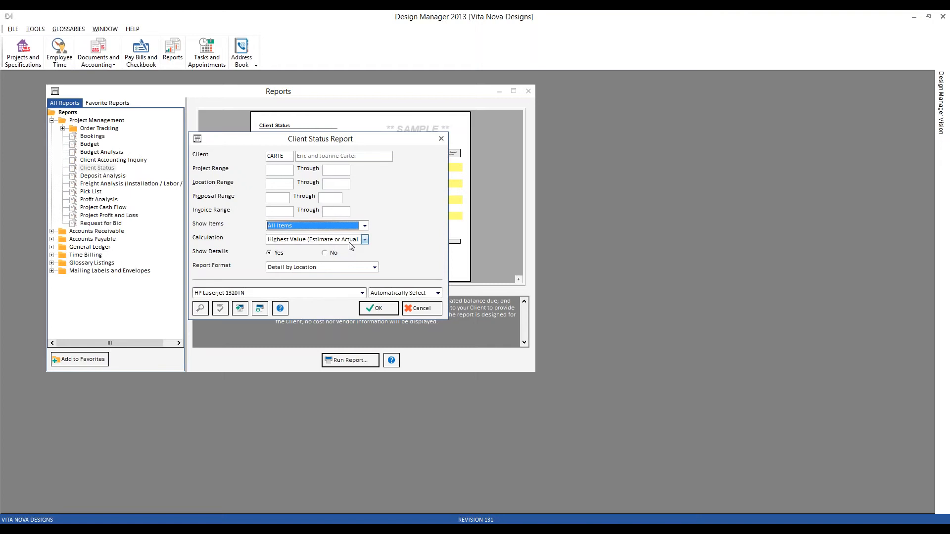
click(365, 240)
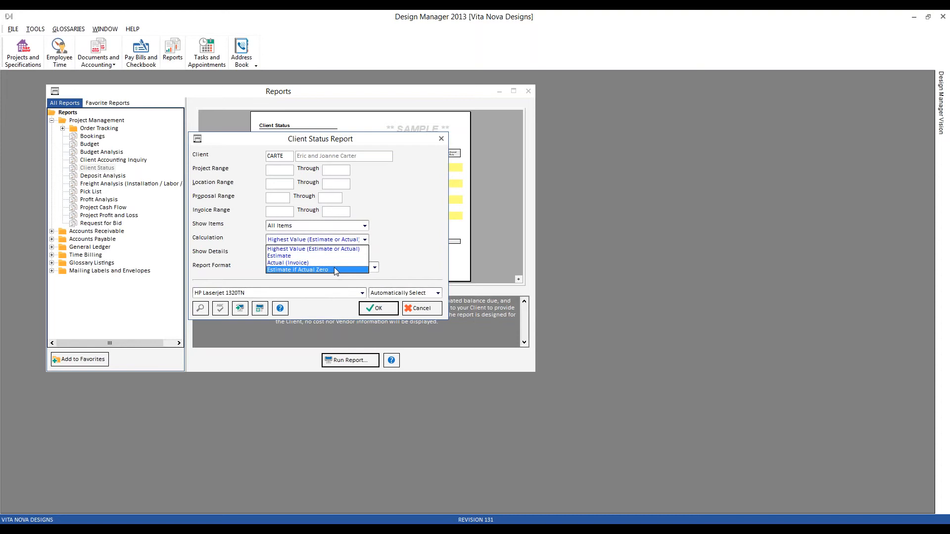
click(407, 243)
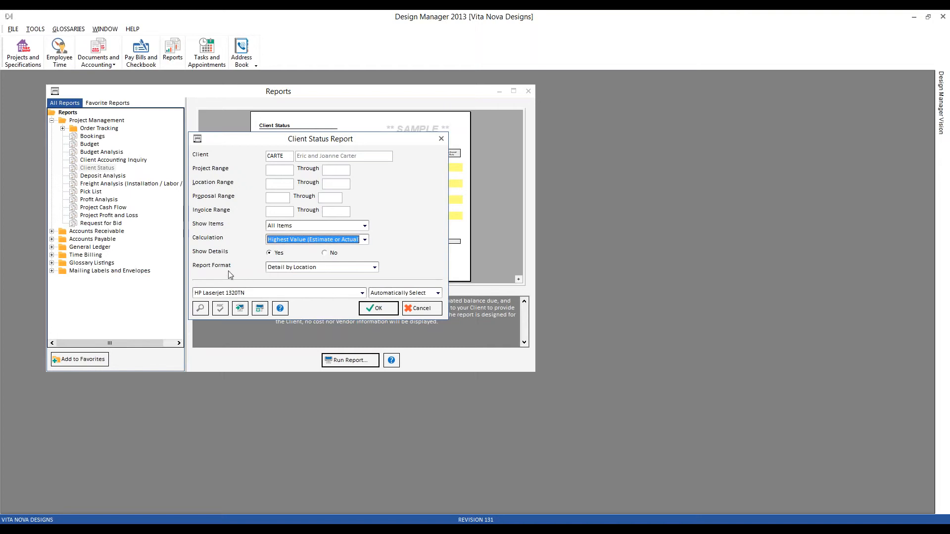
- Run the Client Status report in the Detail by Location format and enlarge its preview to review the first page
click(378, 267)
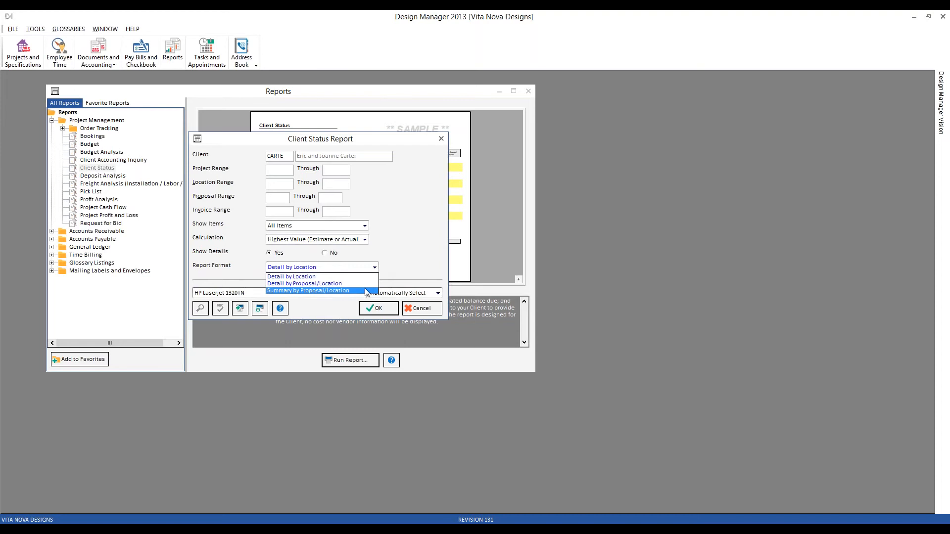
click(333, 279)
click(379, 310)
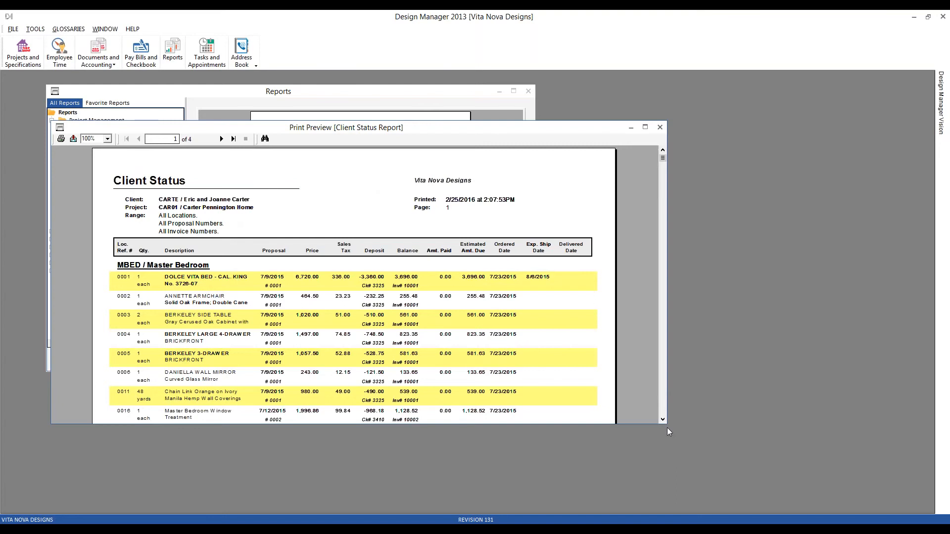
drag(666, 425, 748, 498)
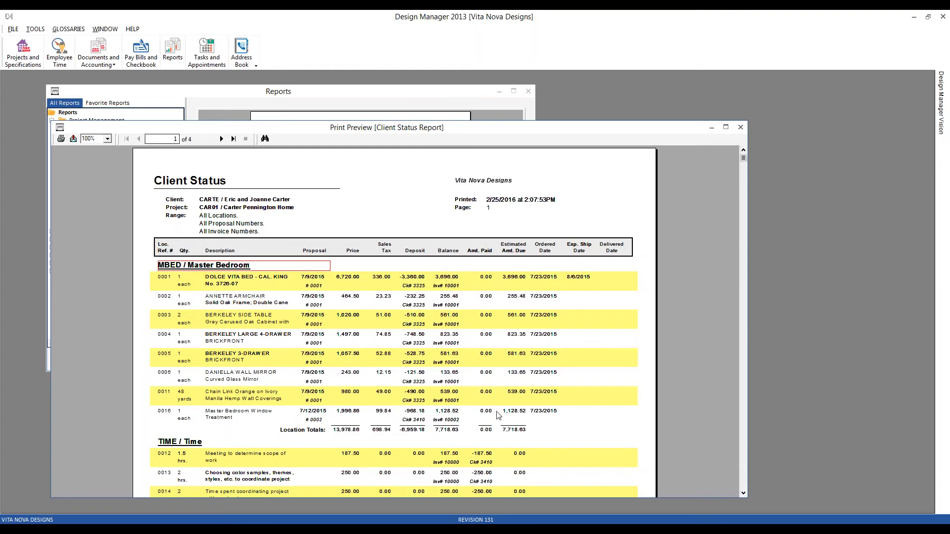
scroll(497, 433, down, 2)
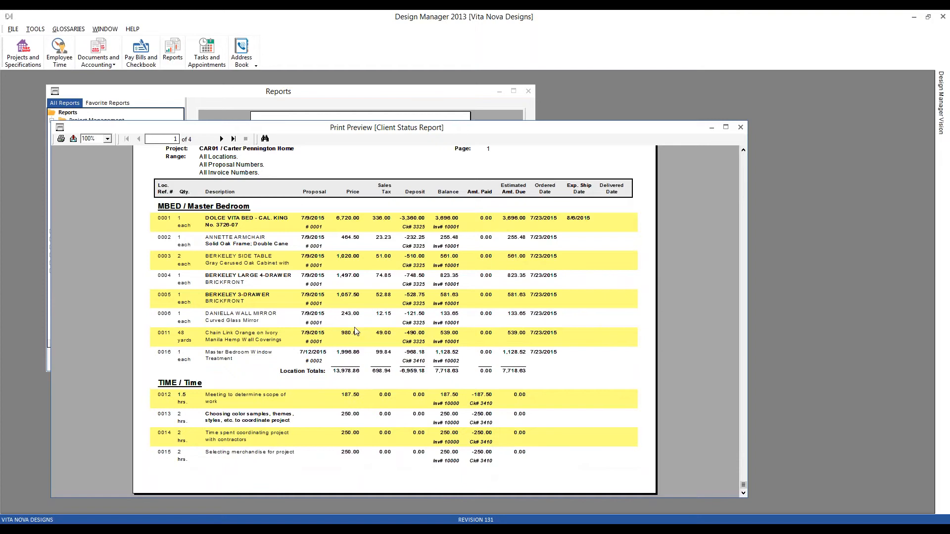
- Try to open the advanced program and print options from the company information
click(14, 29)
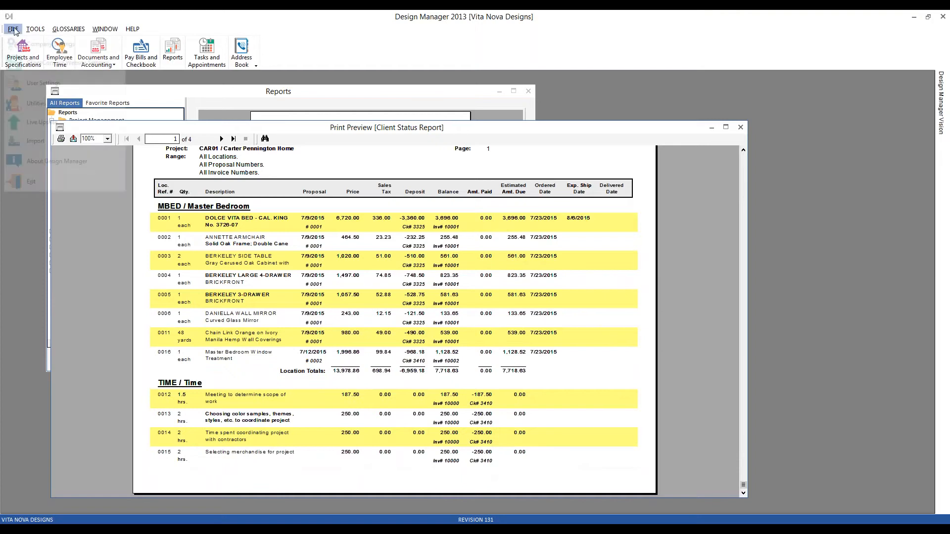
click(43, 46)
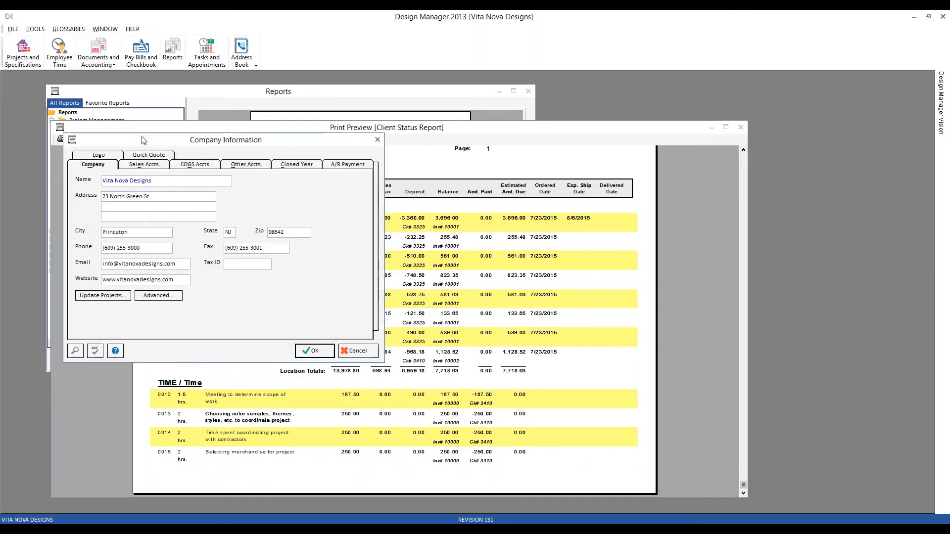
click(158, 295)
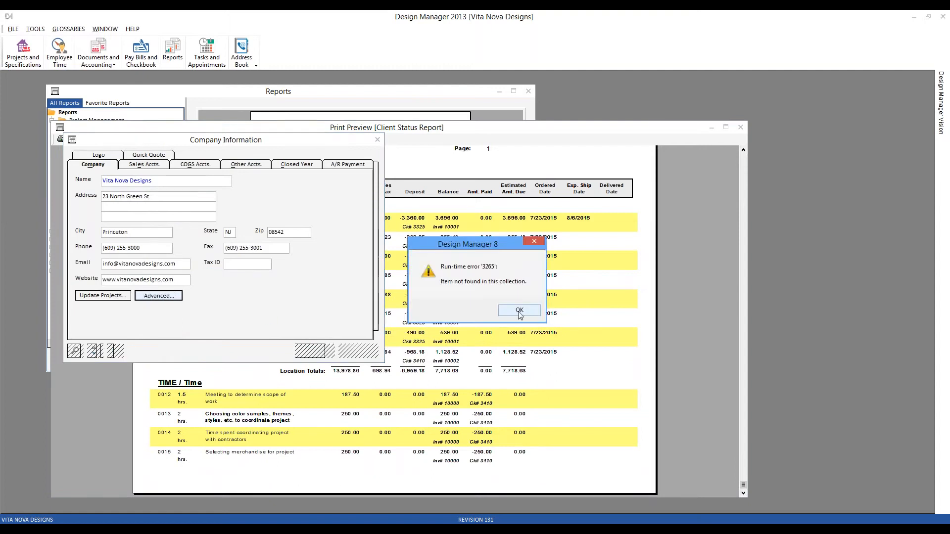
click(517, 311)
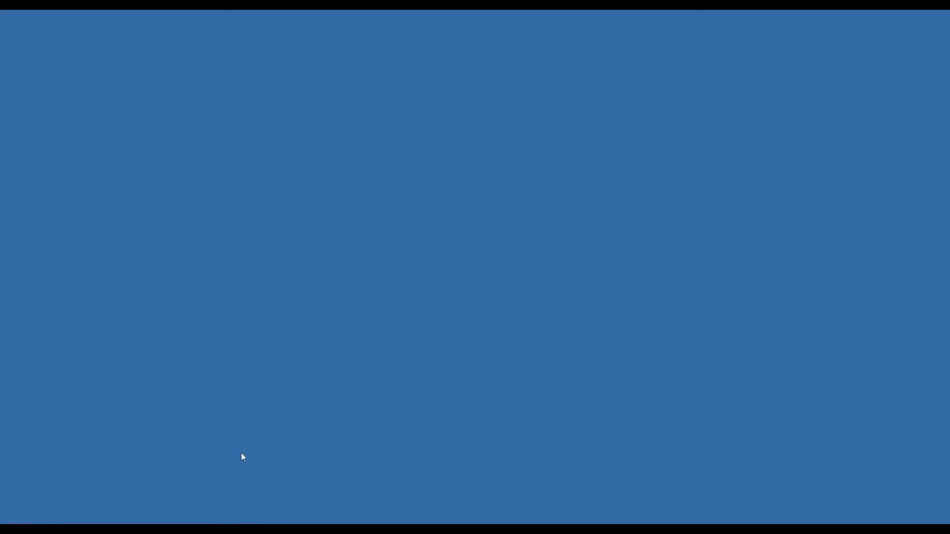
- Restart Design Manager from the dm2013 folder inside demo1 on the DATA (D:) drive
key(super+e)
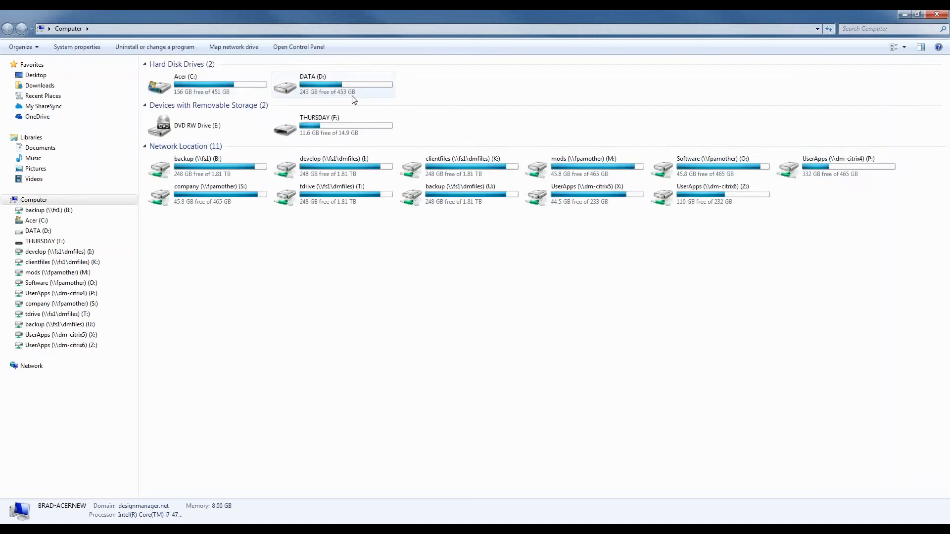
click(344, 85)
double_click(344, 85)
double_click(195, 119)
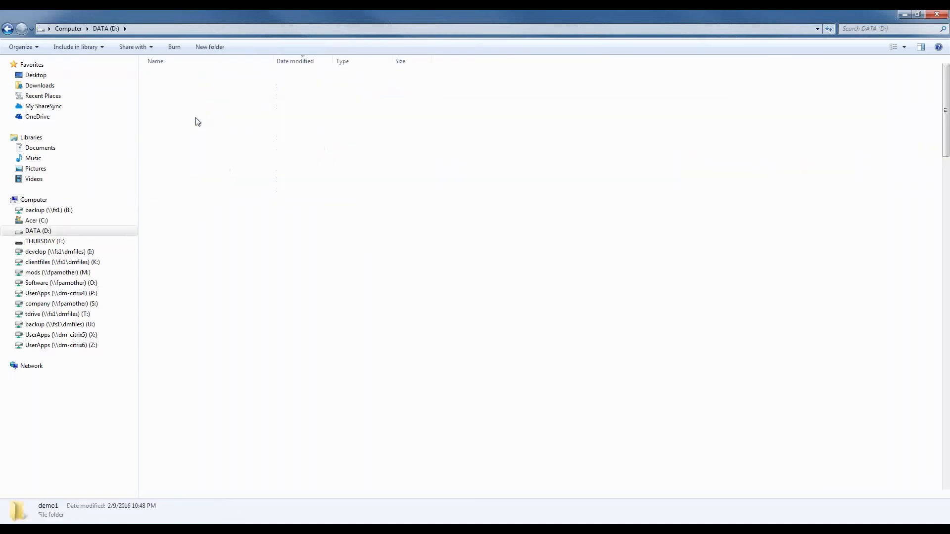
scroll(182, 351, down, 17)
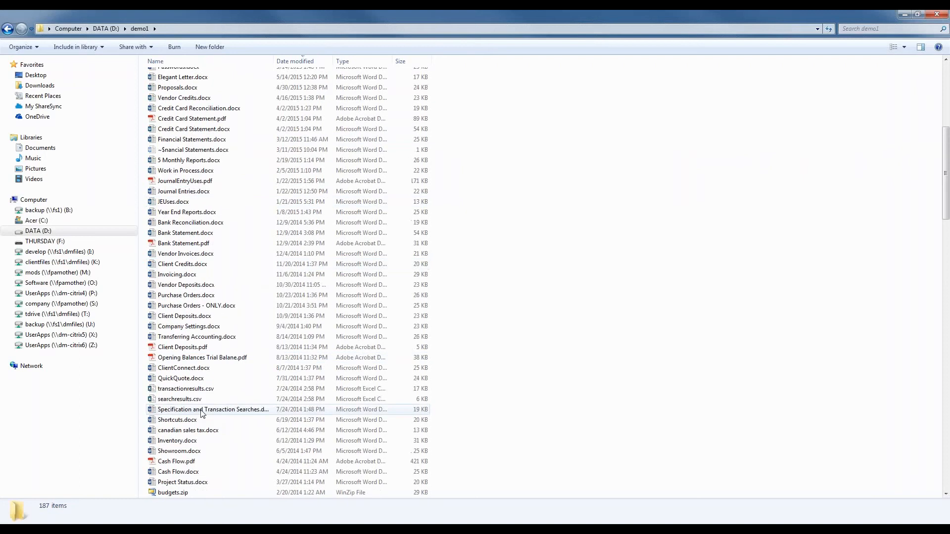
double_click(168, 326)
click(174, 199)
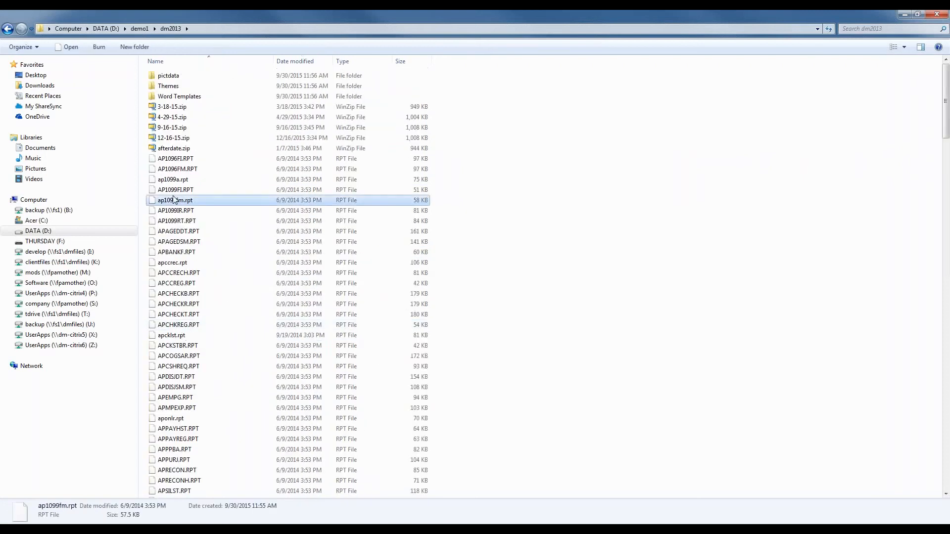
scroll(173, 200, down, 20)
double_click(165, 132)
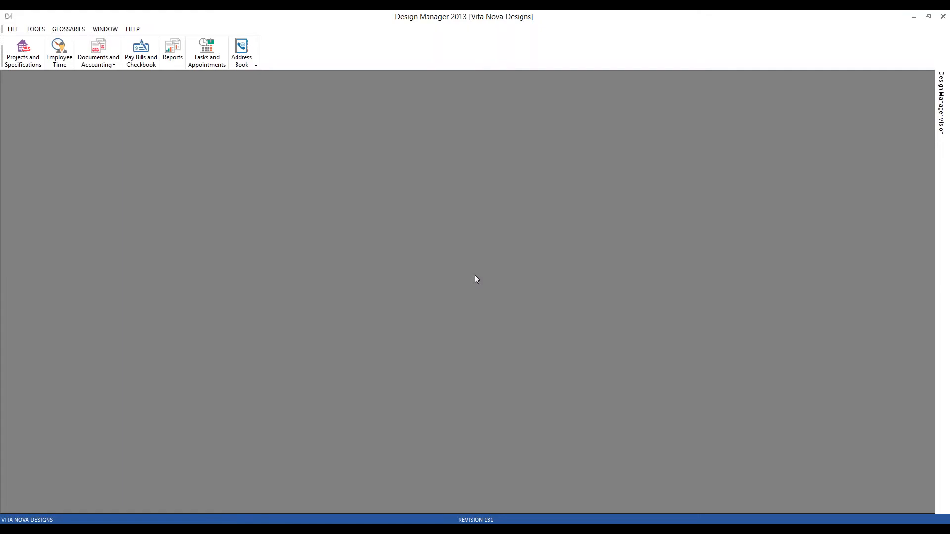
click(13, 29)
click(46, 42)
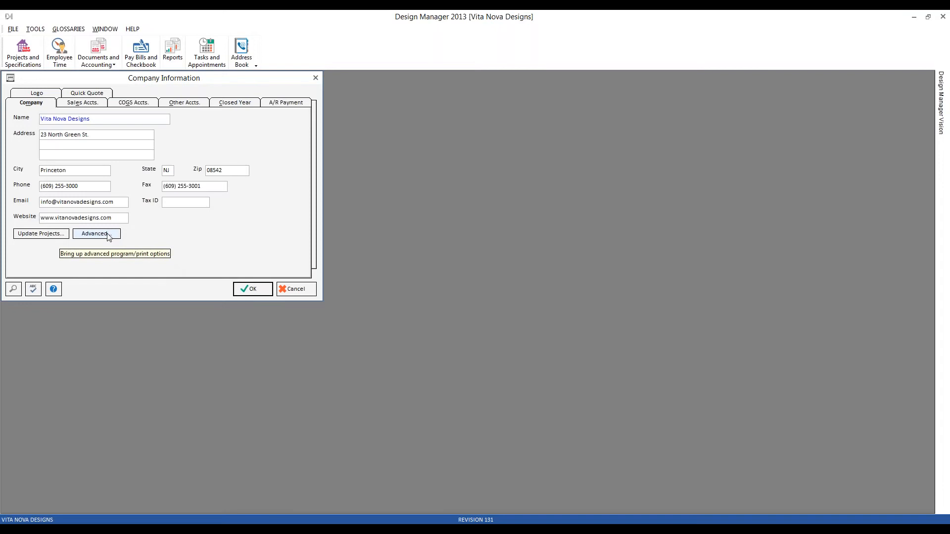
click(296, 289)
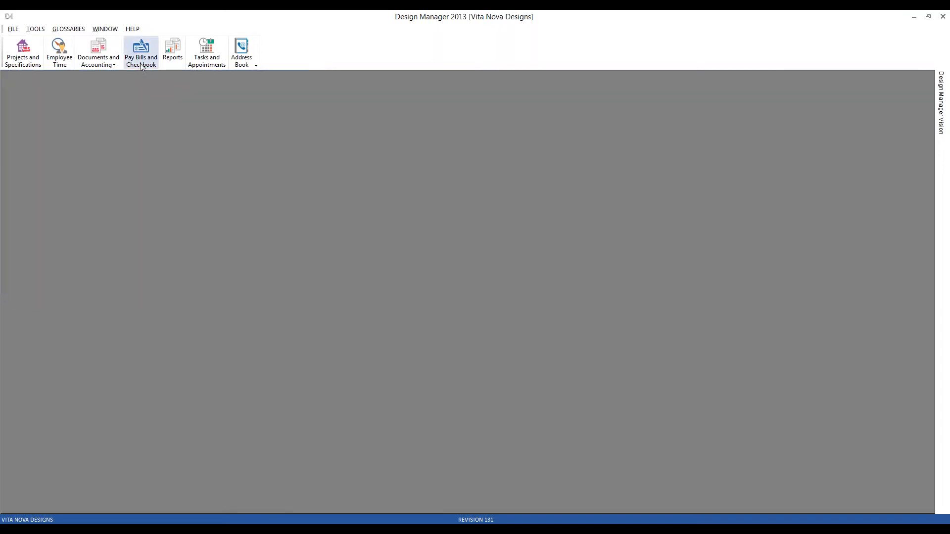
- Open the options of the Client Status report from the Project Management reports
click(173, 49)
click(32, 132)
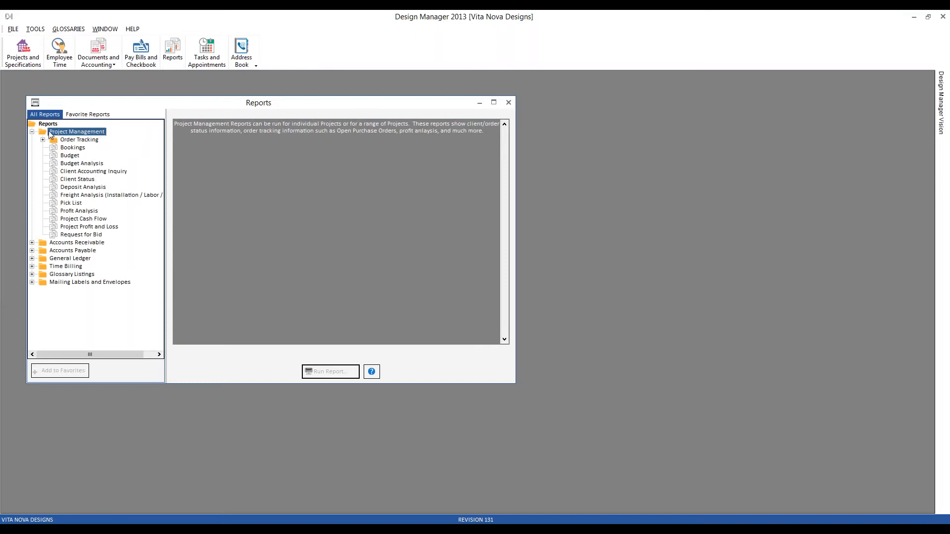
double_click(86, 180)
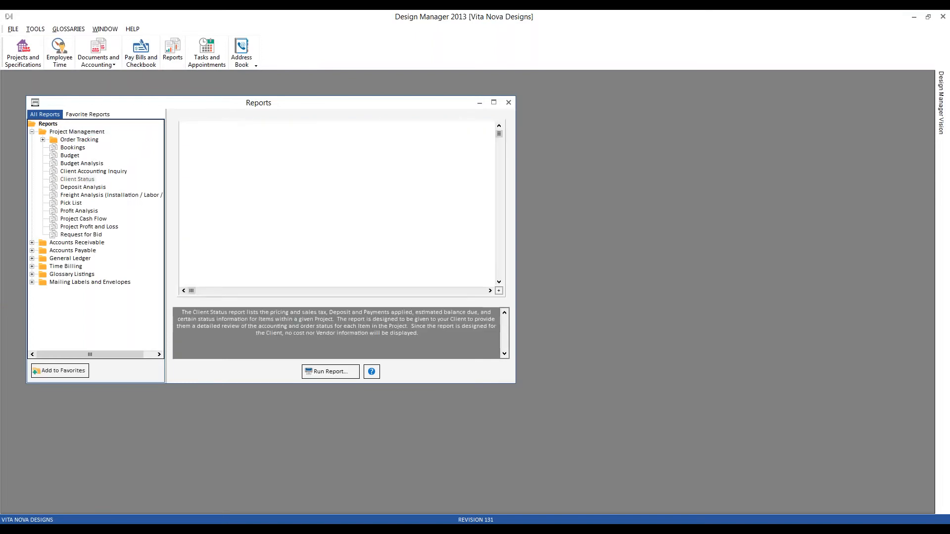
- Enter the client's code for the Client Status report and set its format to Summary by Proposal/Location
text(CARTE)
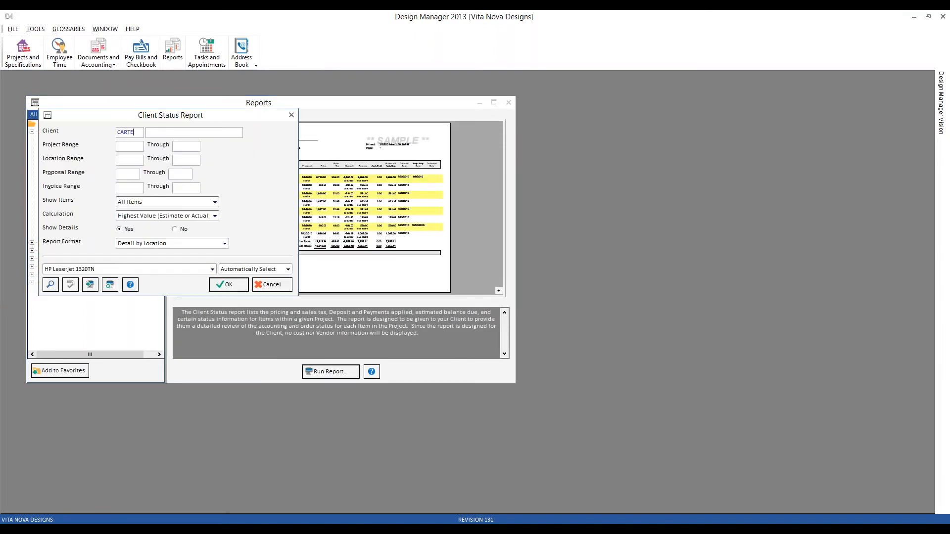
key(Tab)
click(140, 242)
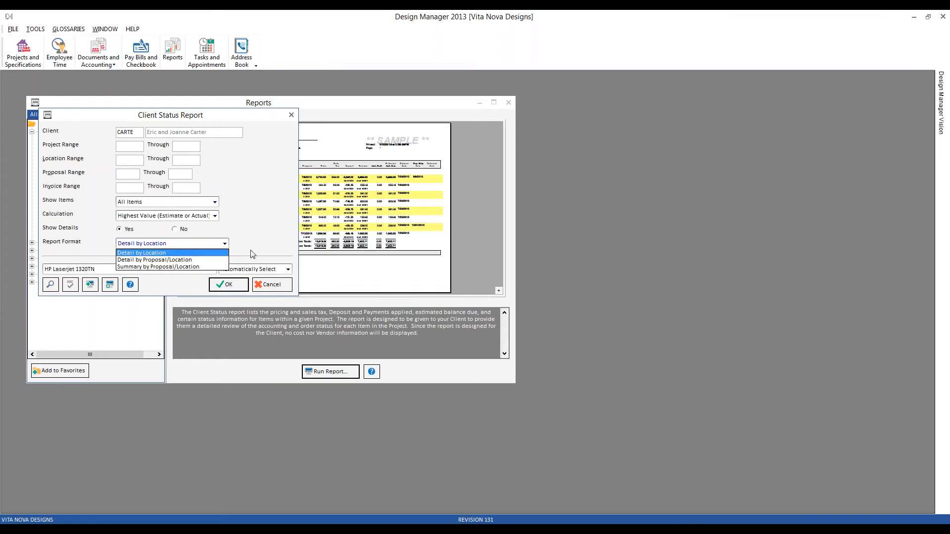
click(164, 267)
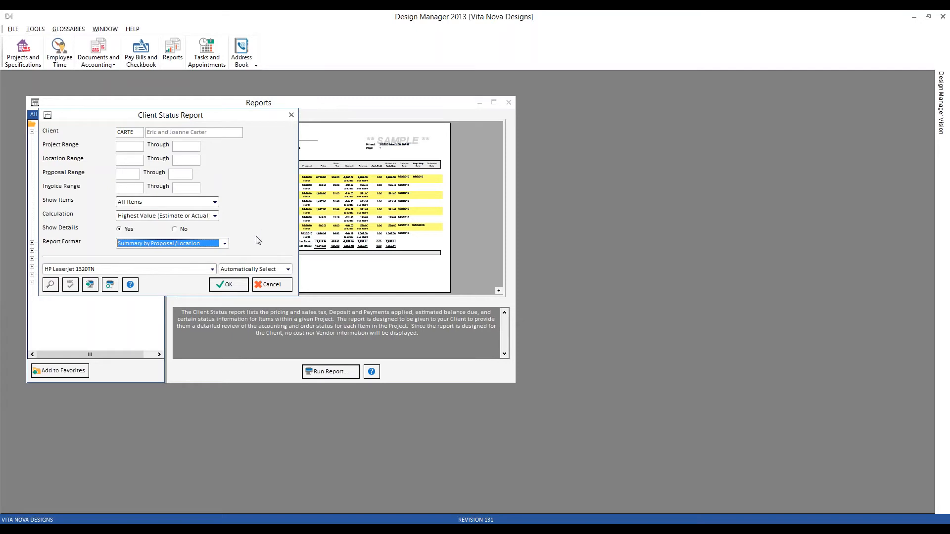
- Run the Client Status report, view its second page and close the preview
click(244, 286)
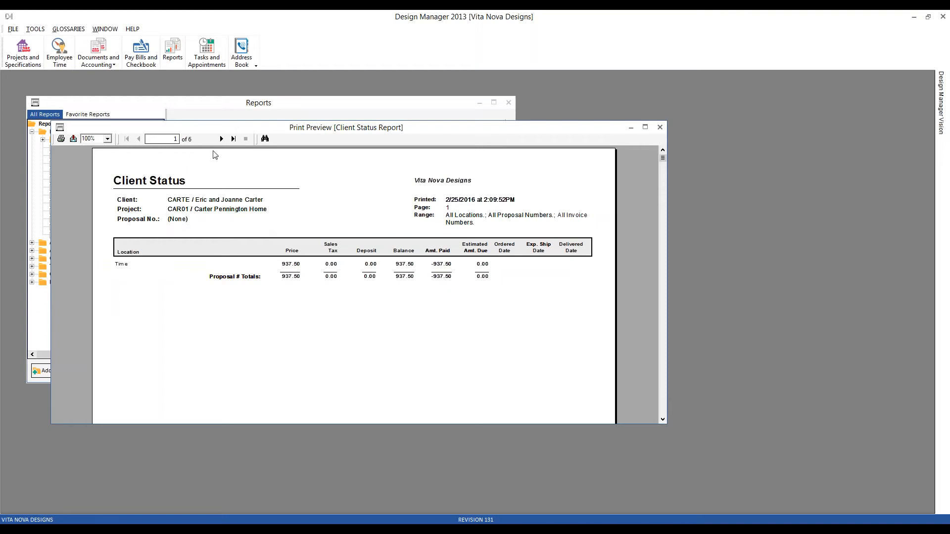
click(222, 138)
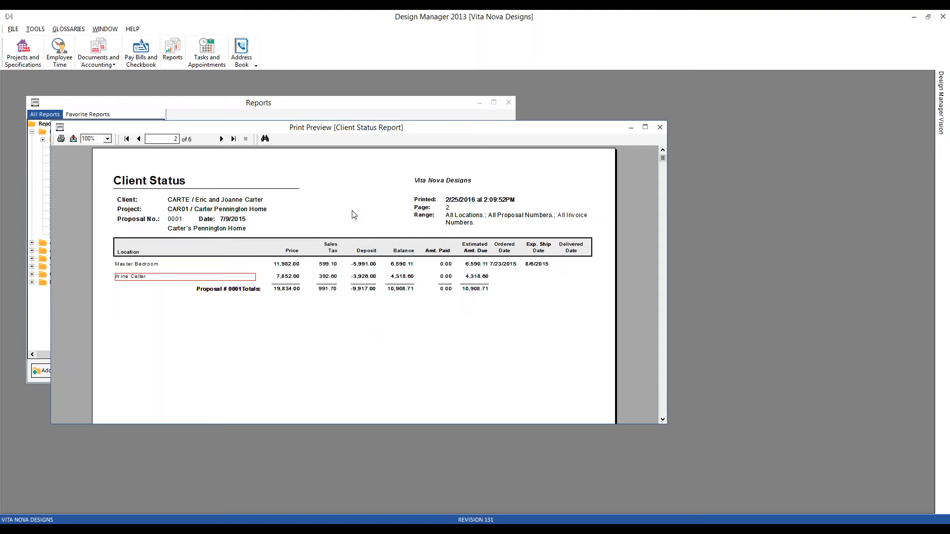
click(660, 127)
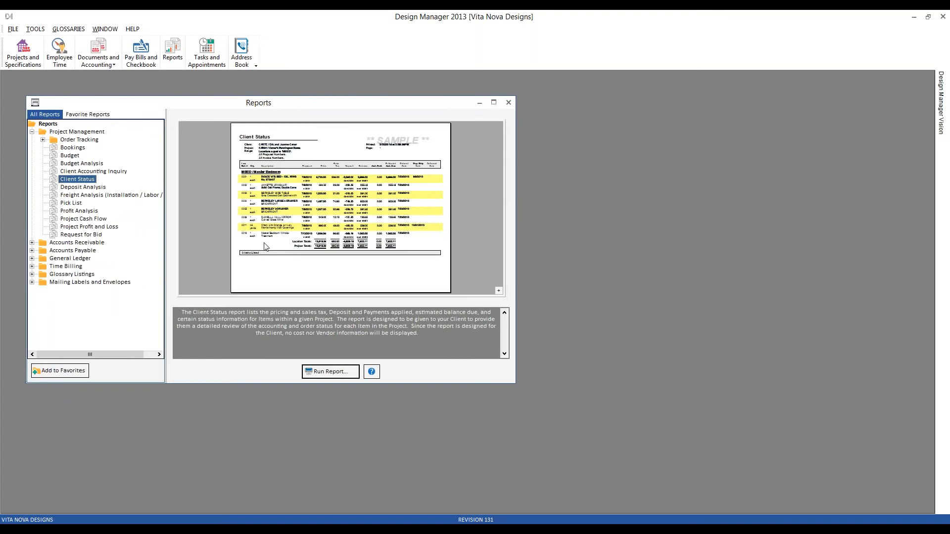
- Run the Client Accounting Inquiry report for all projects, review its entries and close the preview and the report list
click(114, 173)
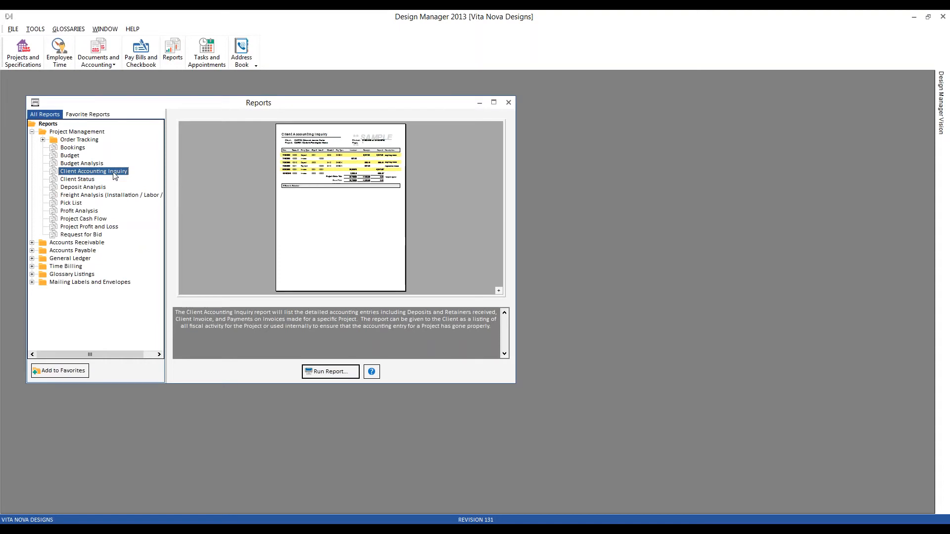
double_click(114, 173)
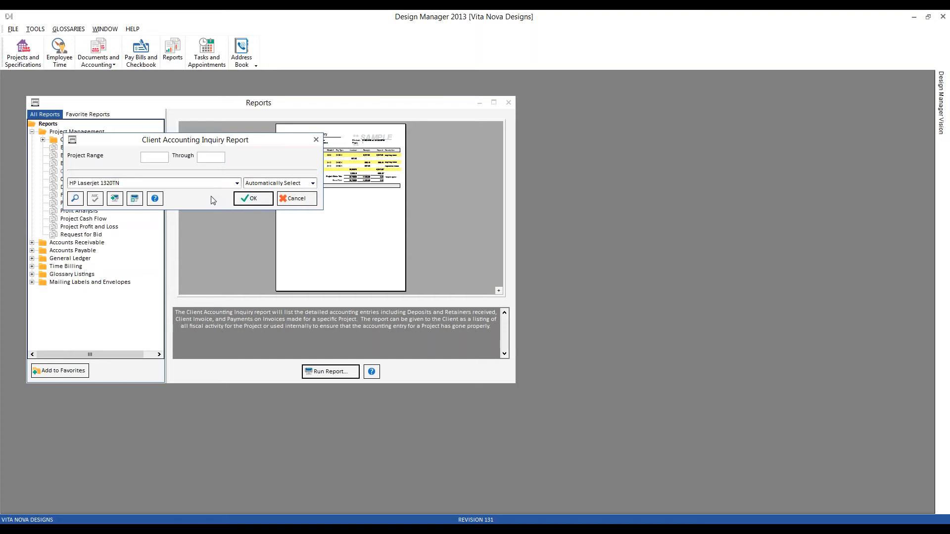
click(253, 198)
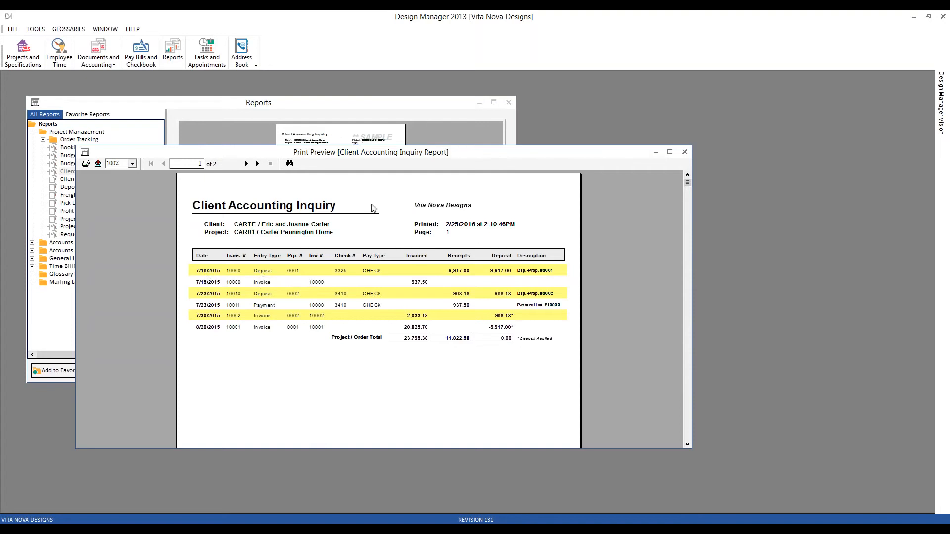
click(264, 306)
click(685, 151)
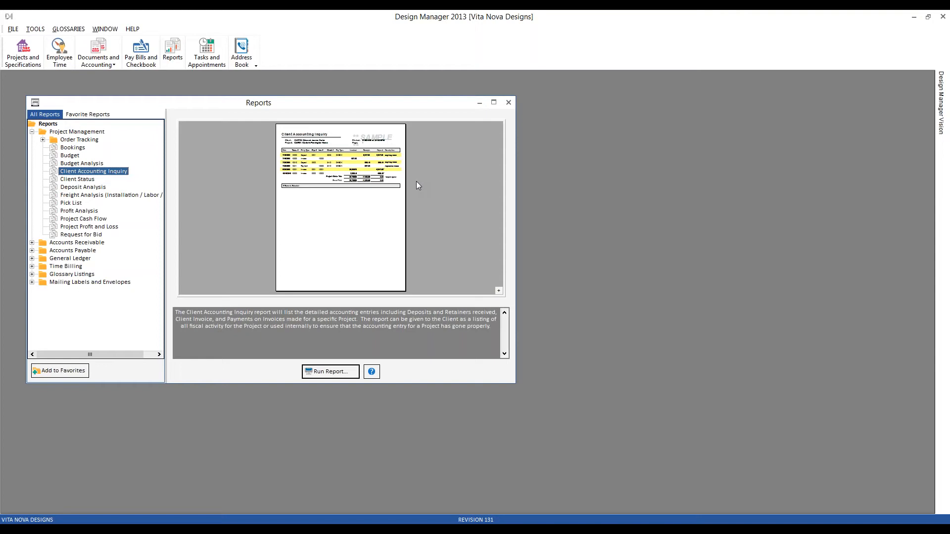
click(508, 103)
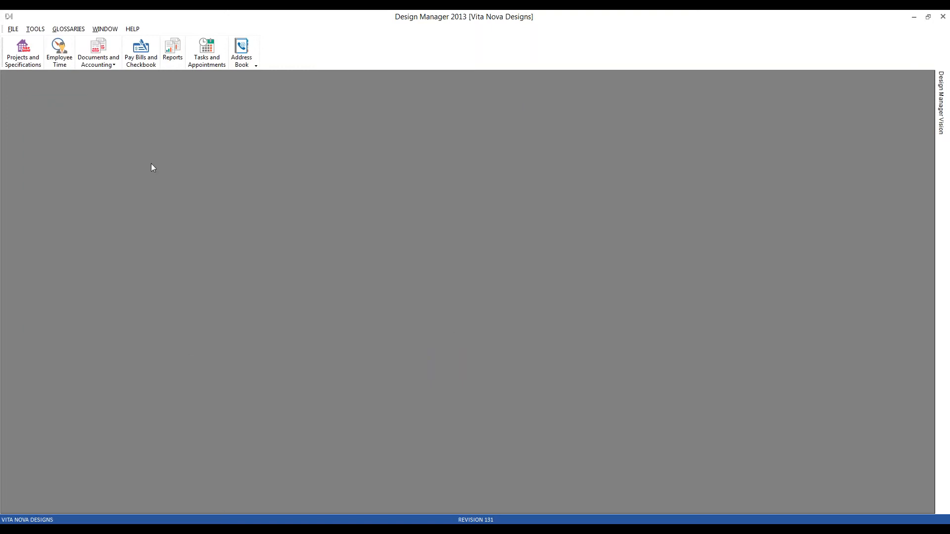
- Examine the requested and received deposits of proposal 0001 in project CAR01 within Documents and Accounting
click(99, 50)
drag(197, 168, 150, 135)
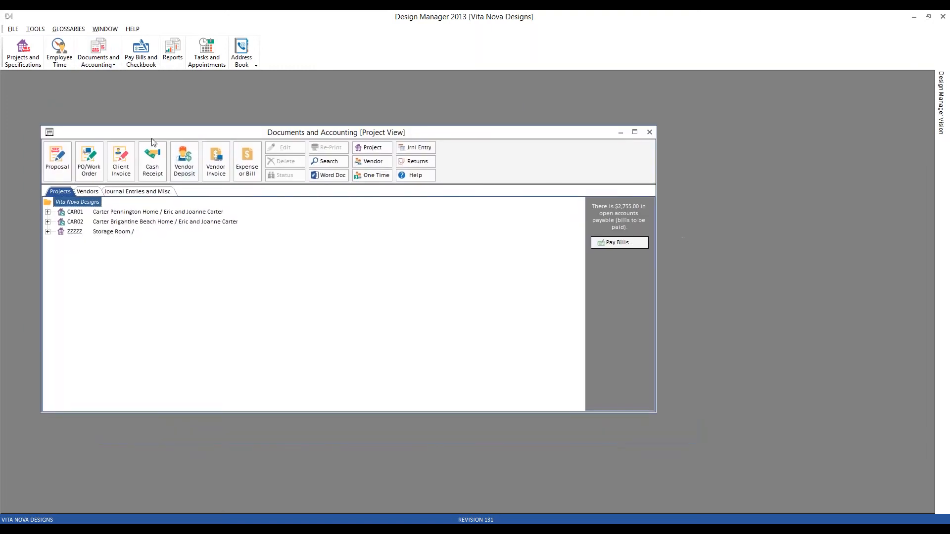
click(48, 212)
click(61, 223)
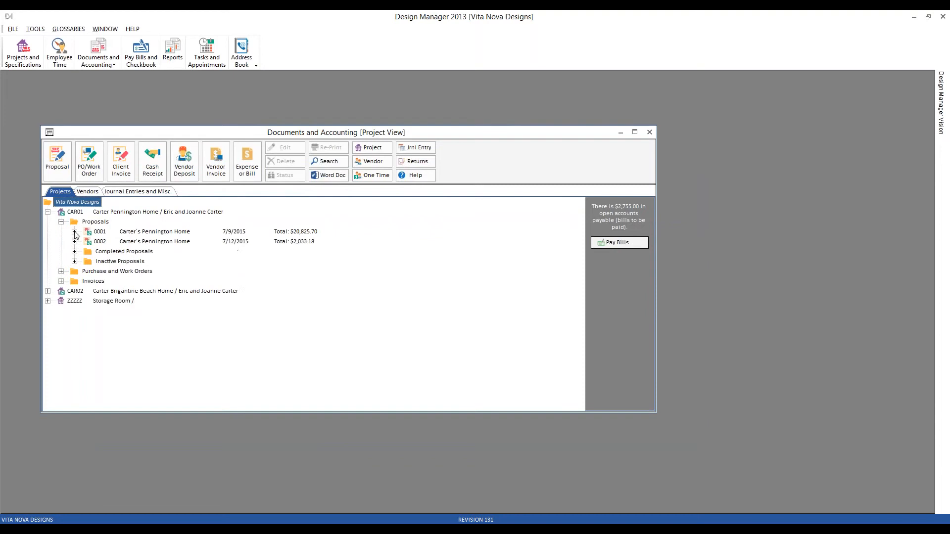
click(74, 232)
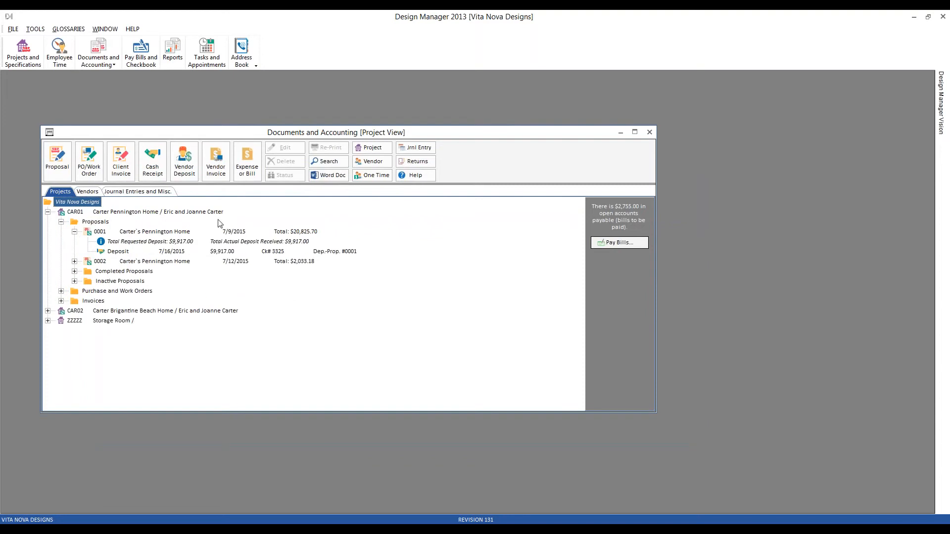
click(238, 231)
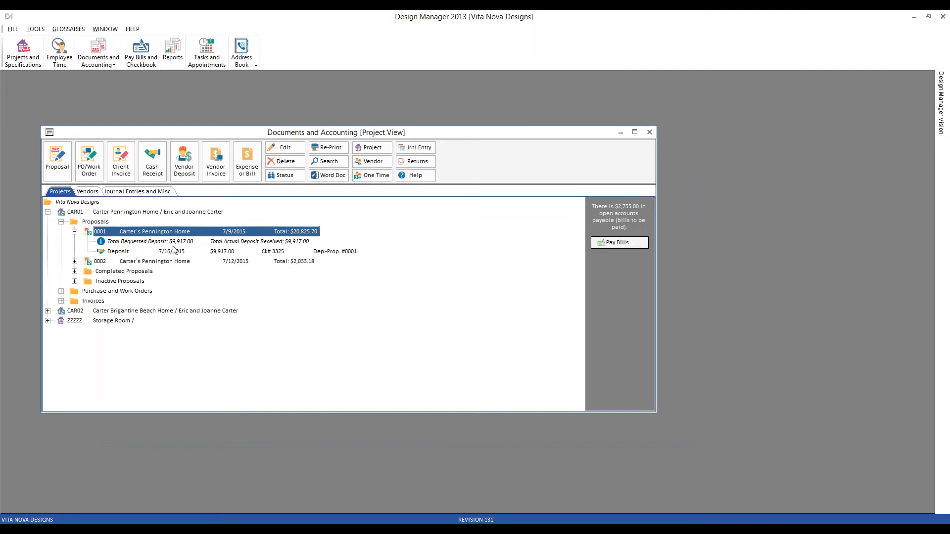
click(148, 243)
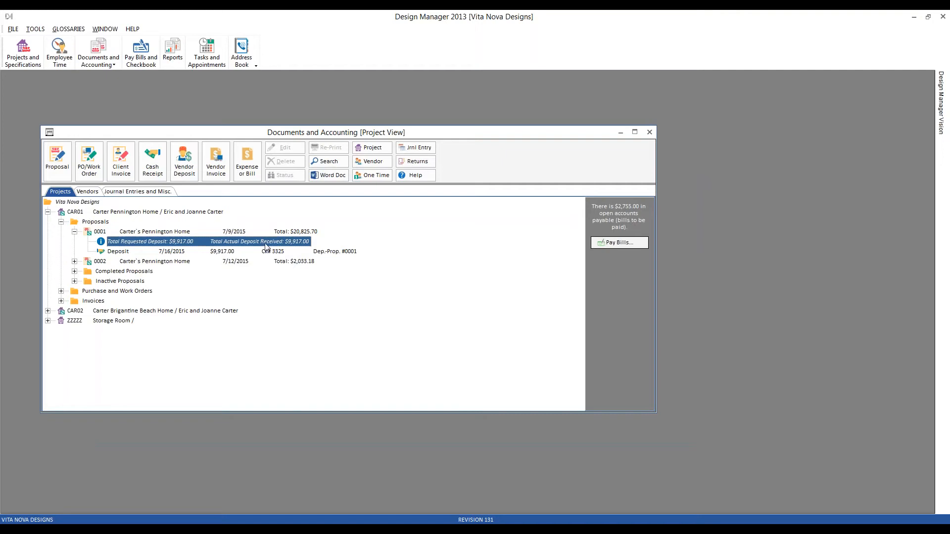
click(300, 233)
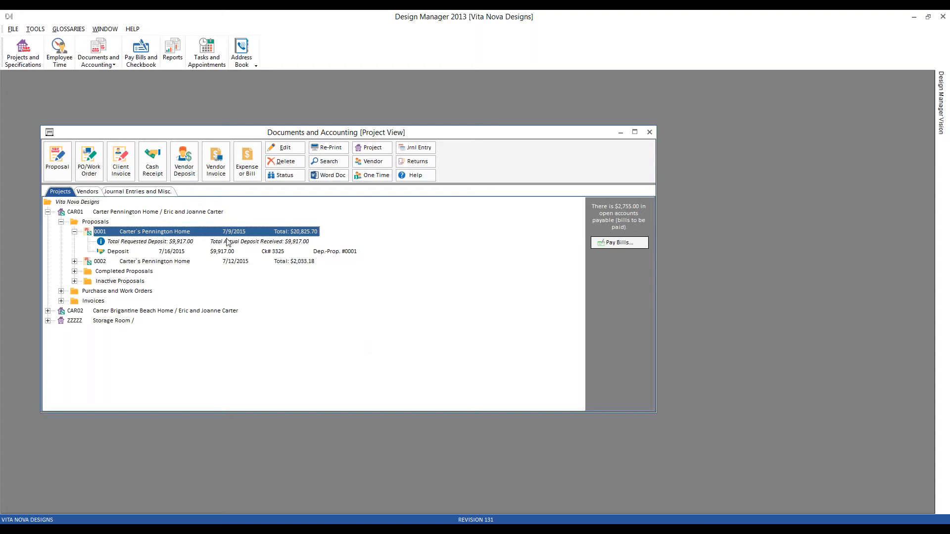
- Re-print proposal 0001 in the Modern style with actual deposits shown and go to the last page of its preview
click(322, 149)
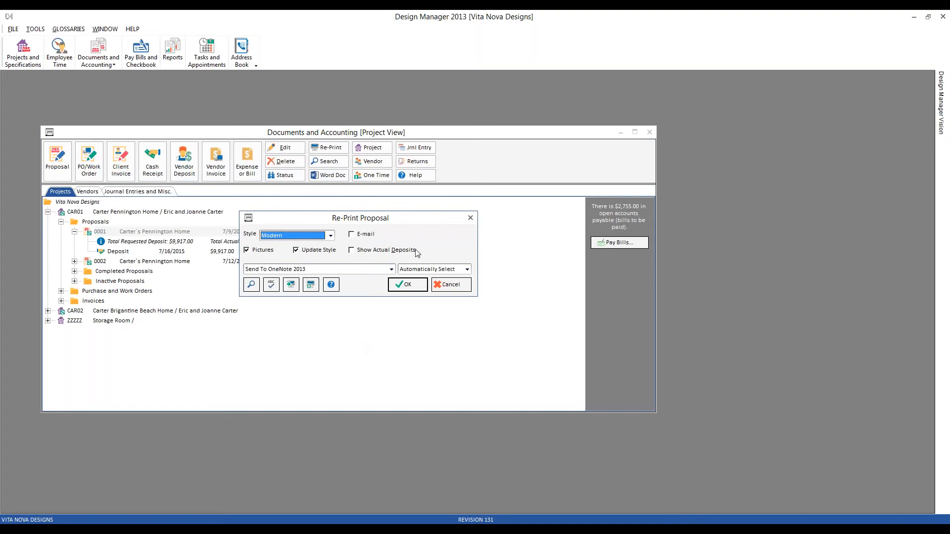
click(352, 250)
click(408, 285)
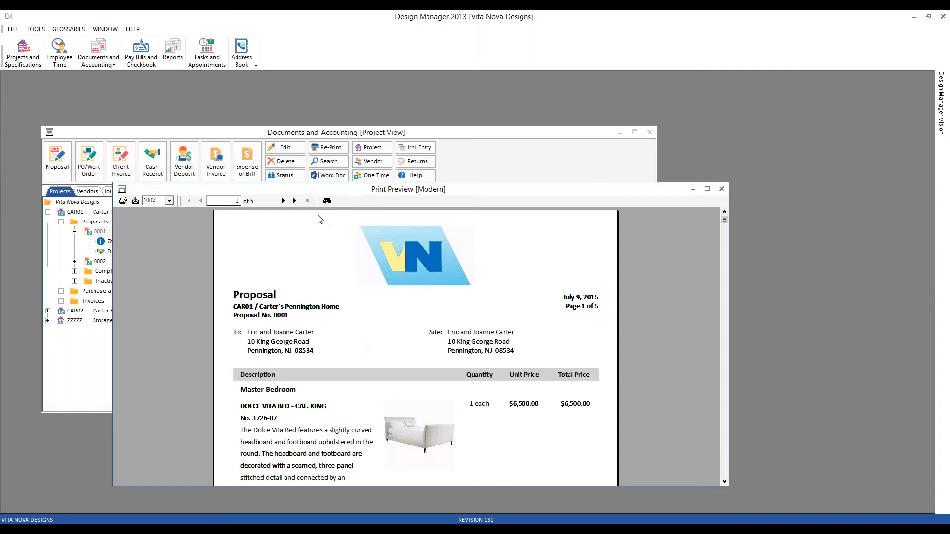
drag(308, 189, 235, 101)
click(222, 113)
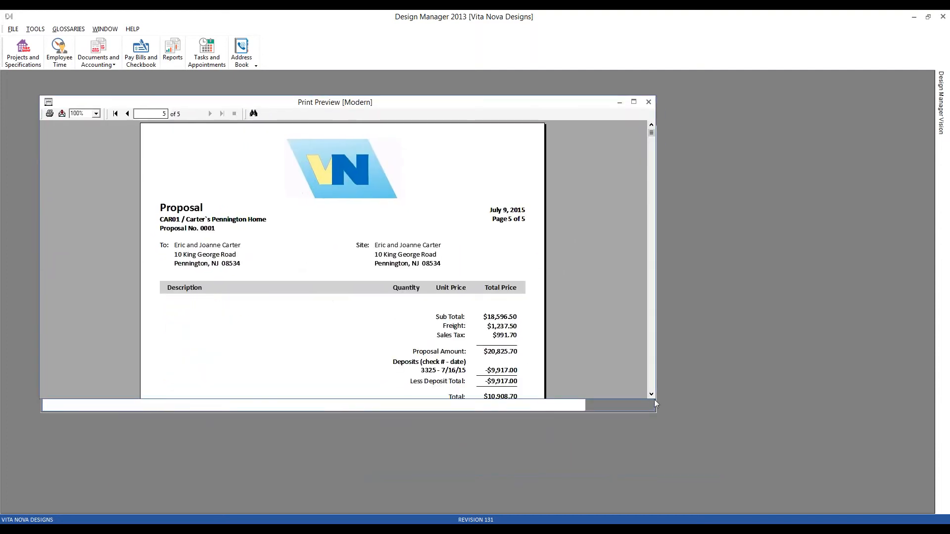
- Review the proposal's totals in an enlarged preview, close it and check the proposal's re-print options without printing again
click(634, 102)
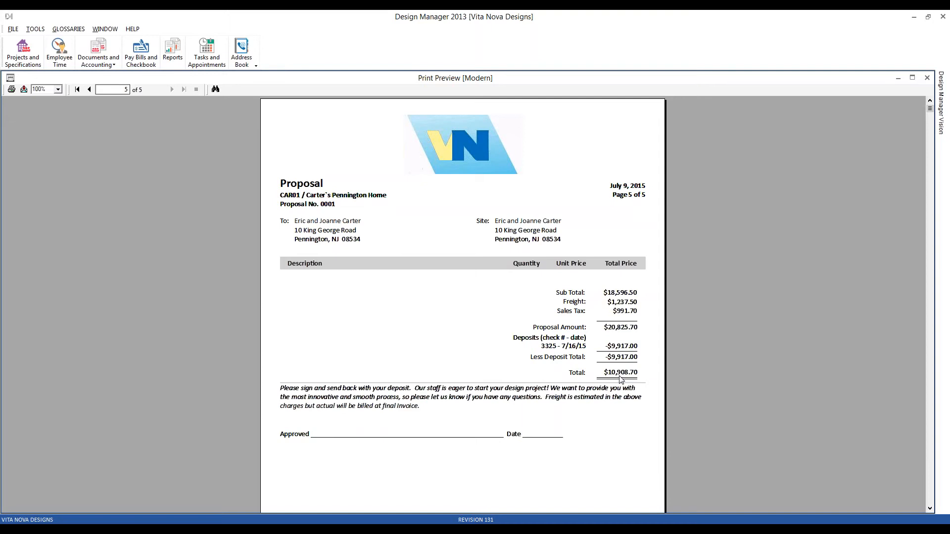
click(10, 77)
click(29, 160)
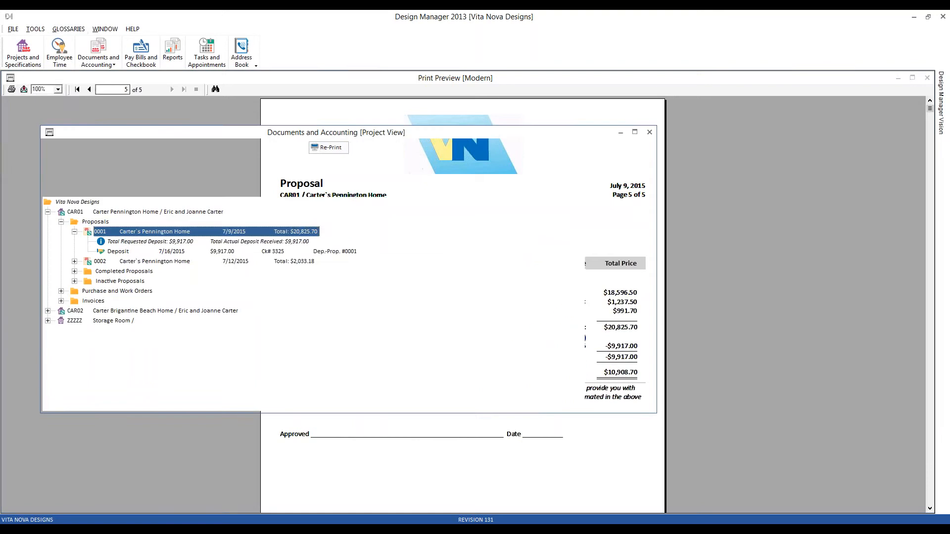
click(327, 149)
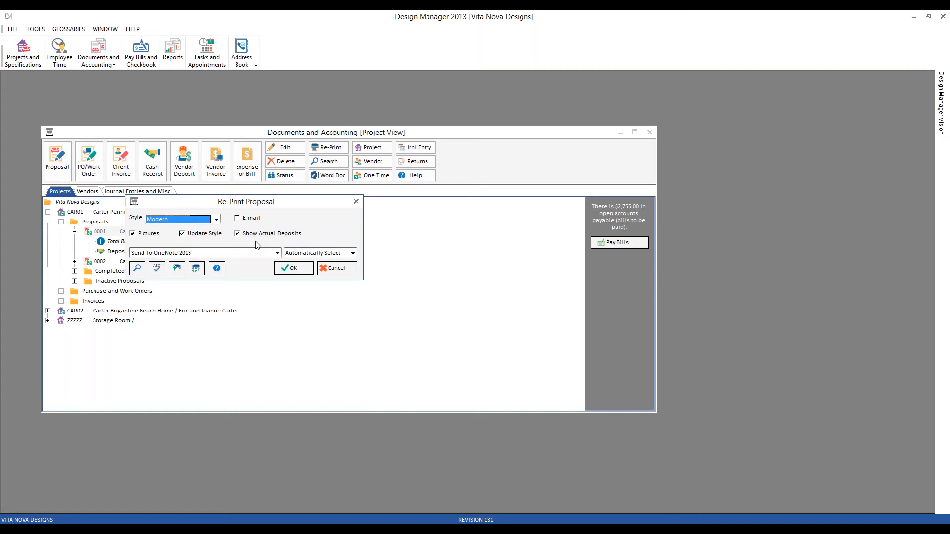
click(350, 269)
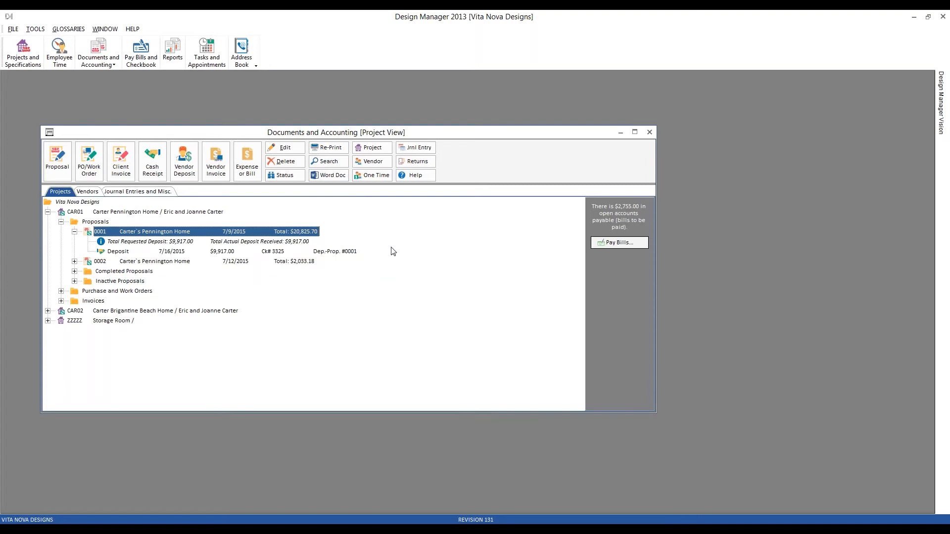
- Void the client deposit on proposal 0002 of project CAR02
click(74, 261)
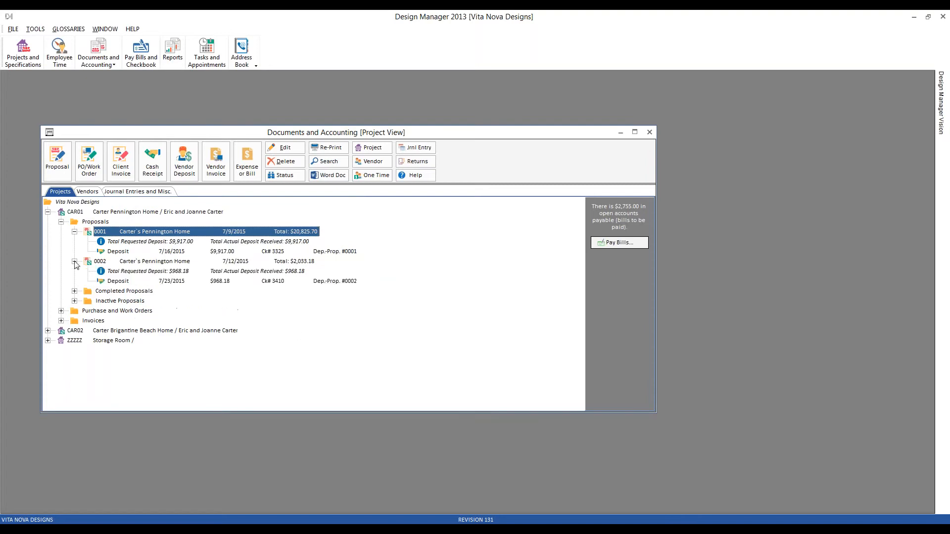
click(74, 261)
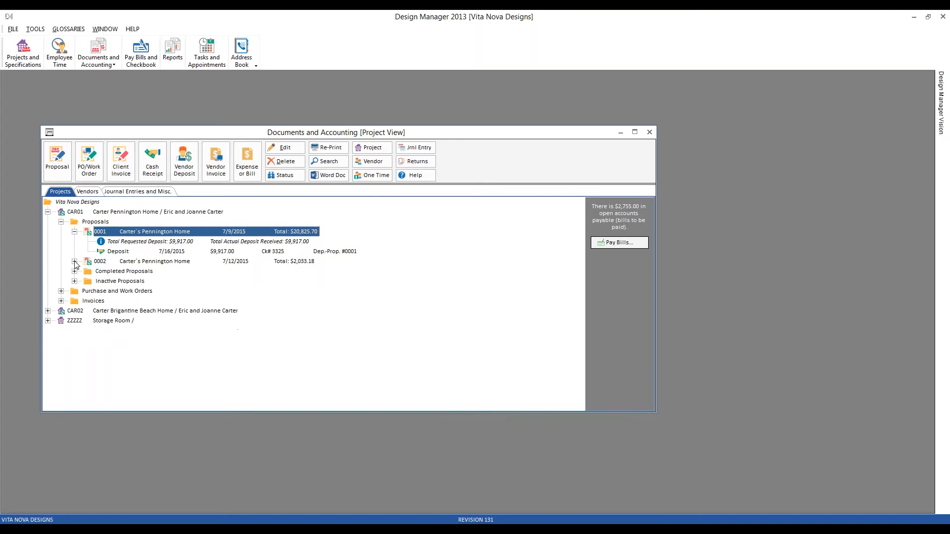
click(47, 310)
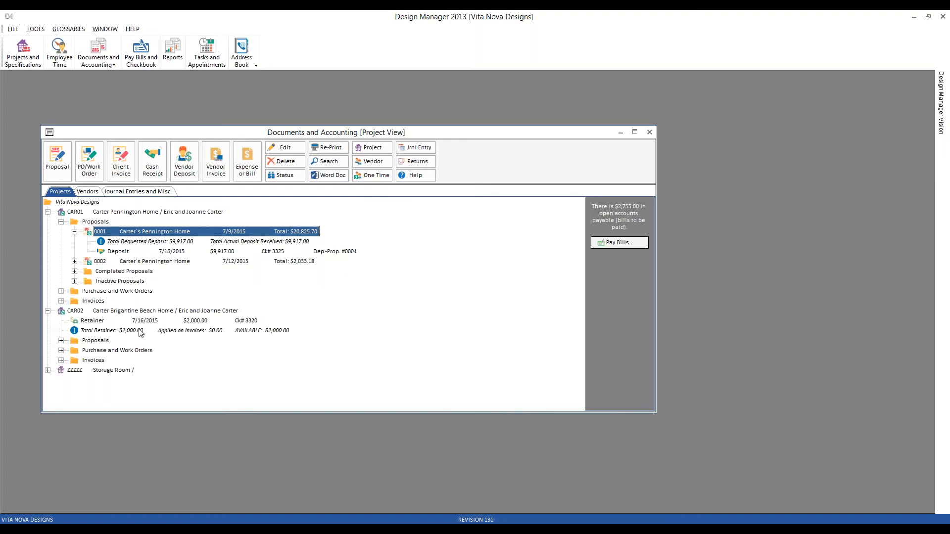
click(61, 341)
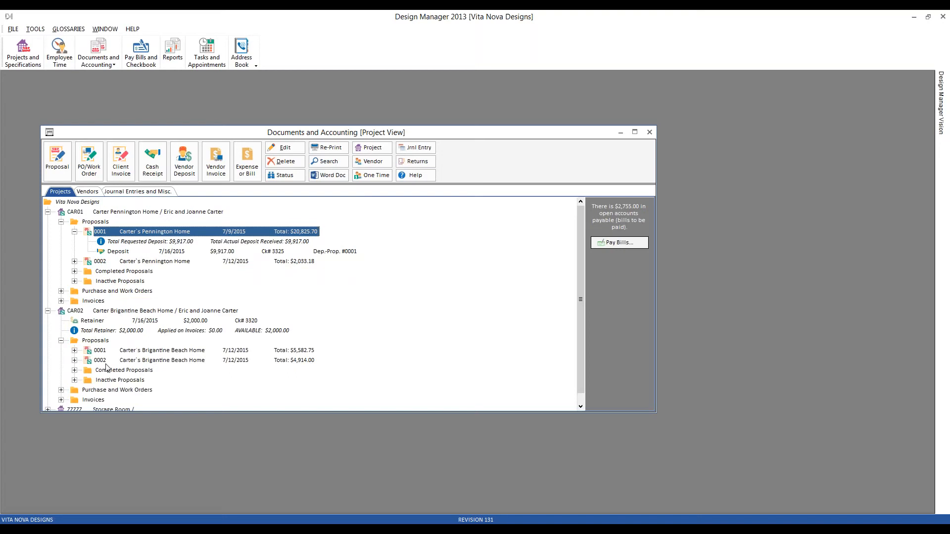
click(75, 361)
click(198, 380)
click(285, 161)
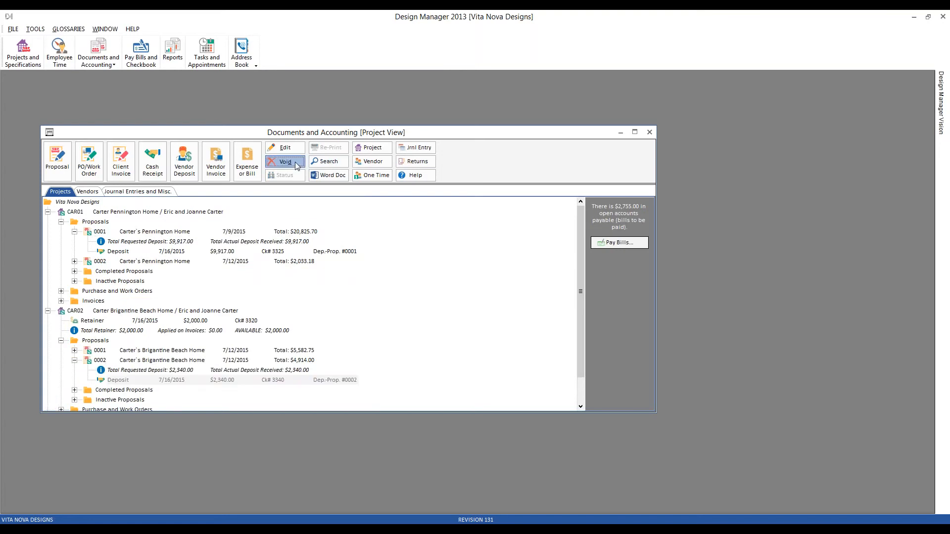
click(522, 307)
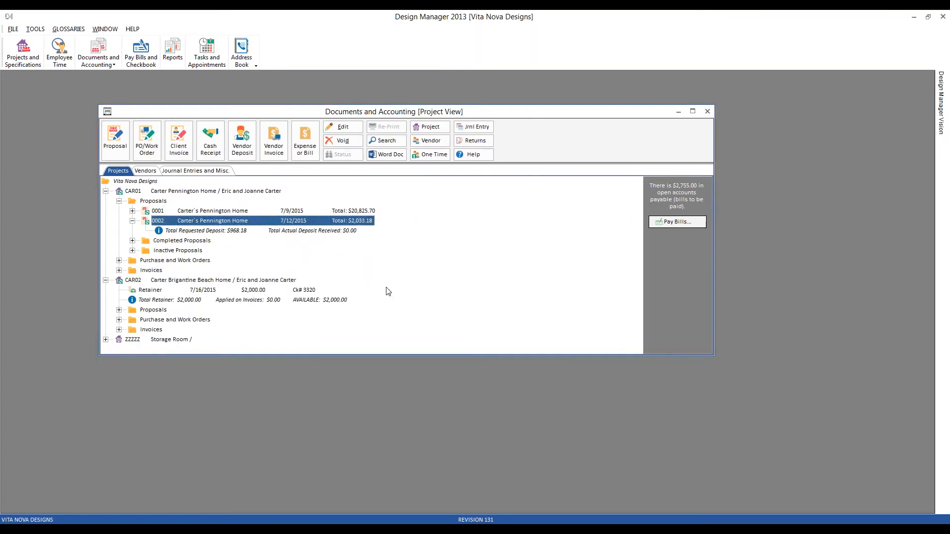
- Examine the deposit totals of proposal 0002 in project CAR01 and its options for creating a new client deposit
click(249, 231)
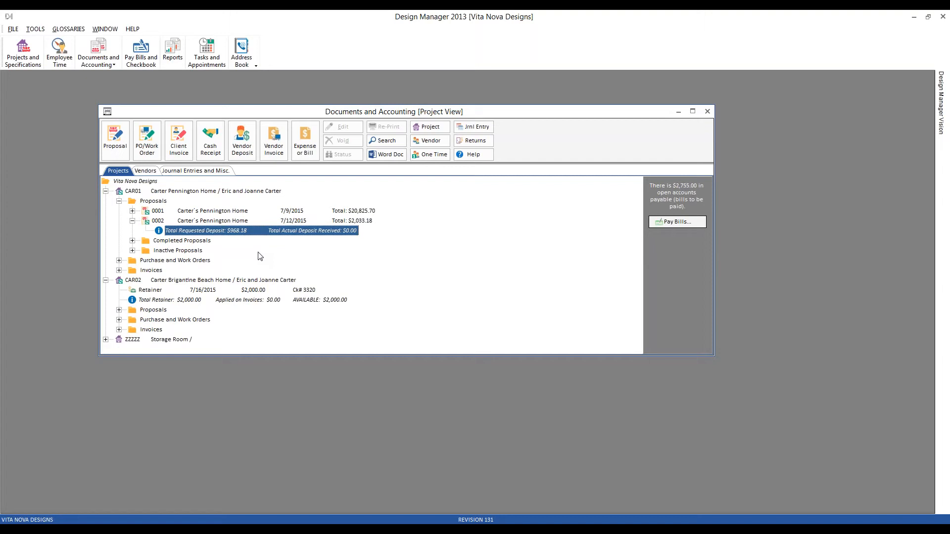
click(240, 223)
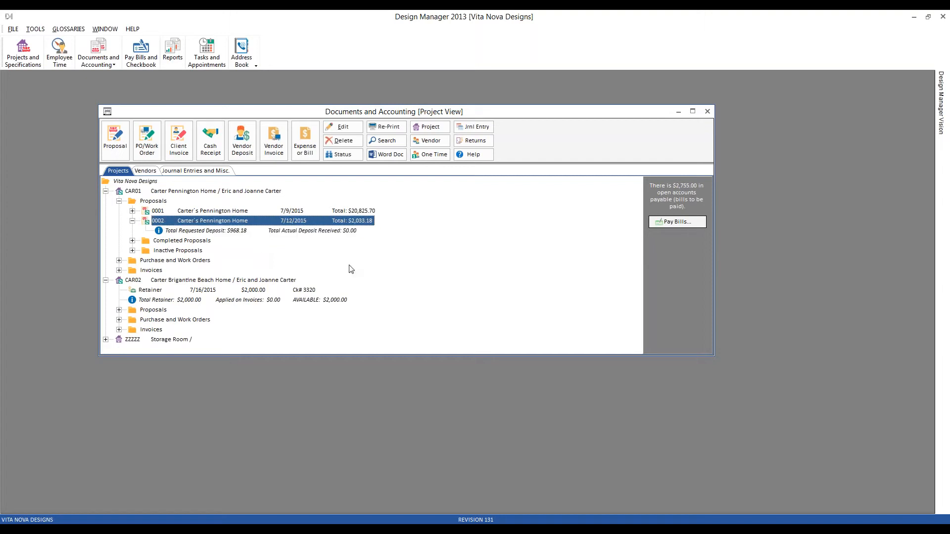
right_click(268, 224)
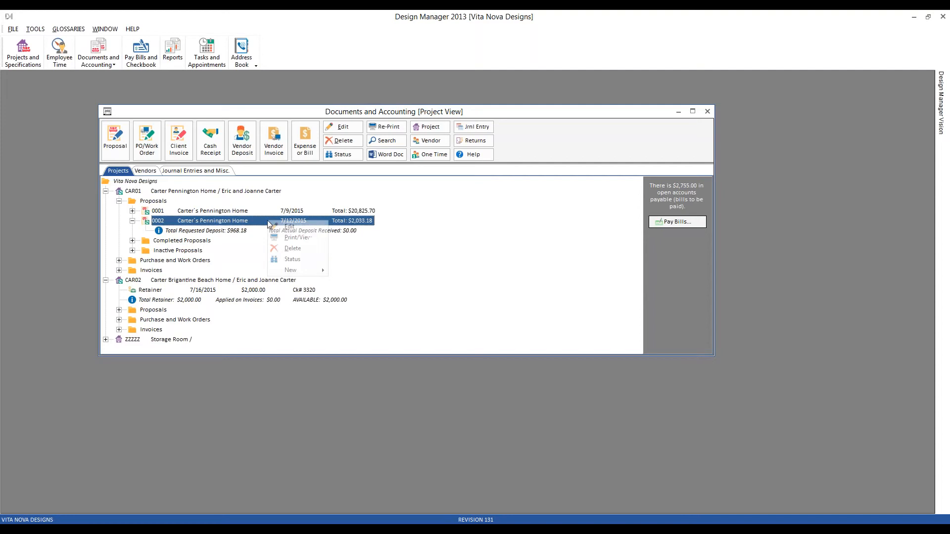
mouse_move(299, 270)
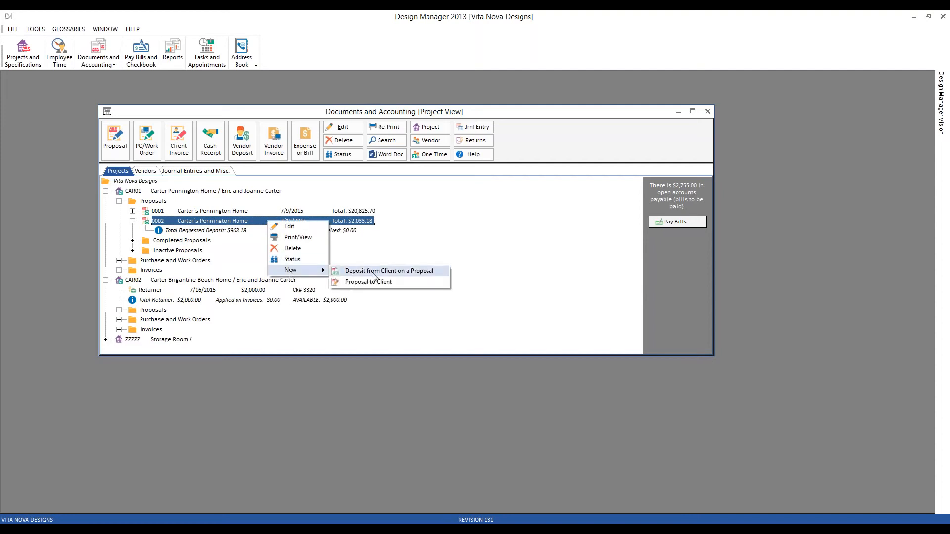
click(459, 232)
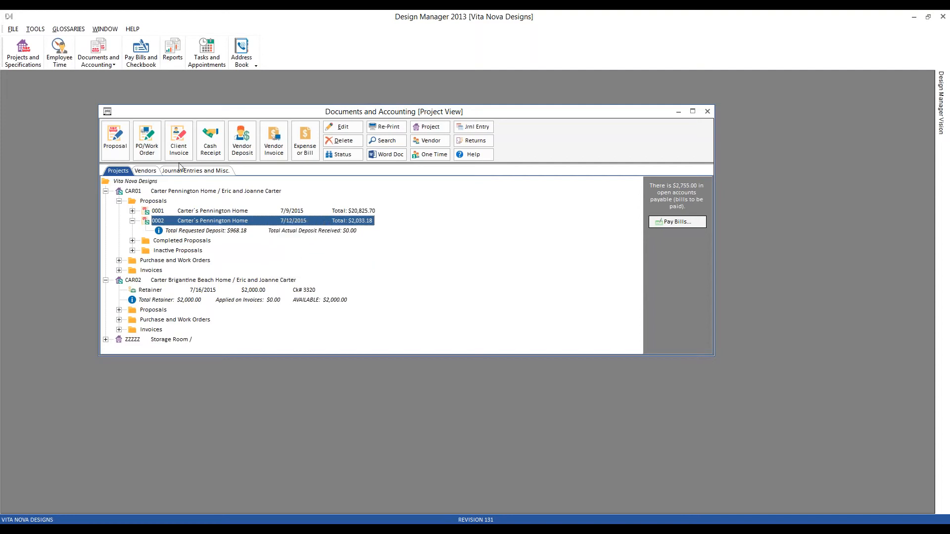
- Start a cash receipt for CAR01 proposal 0002 and enter the amount 1,000.00 and check number 4500
click(216, 145)
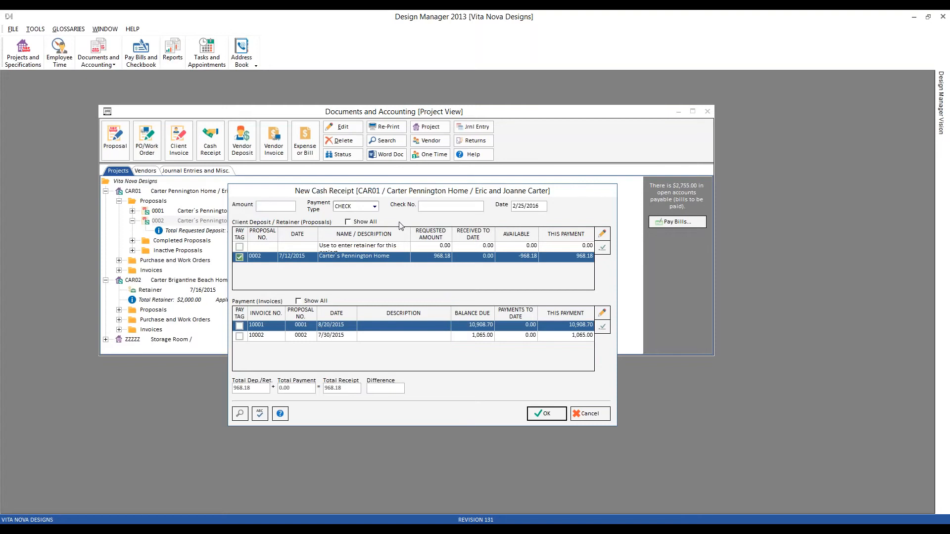
text(1000)
key(Tab)
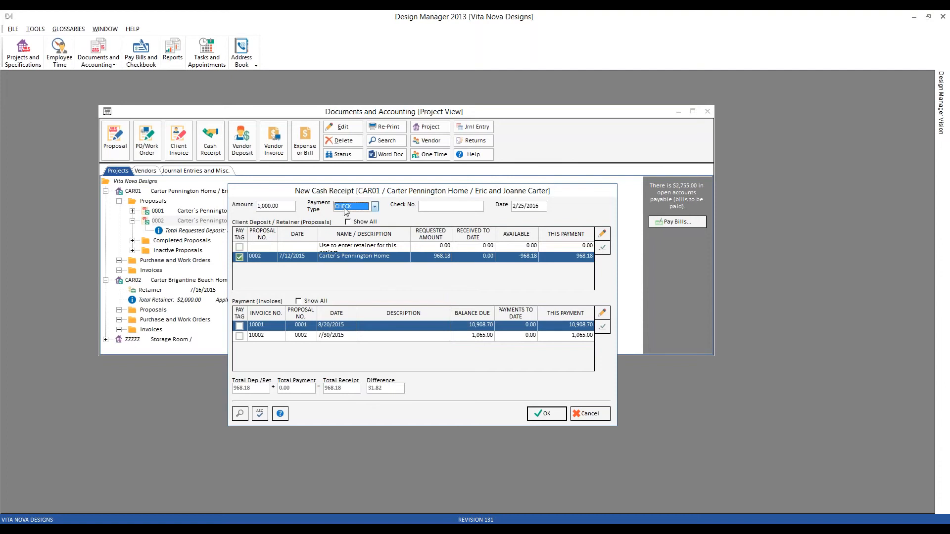
click(429, 206)
text(4500)
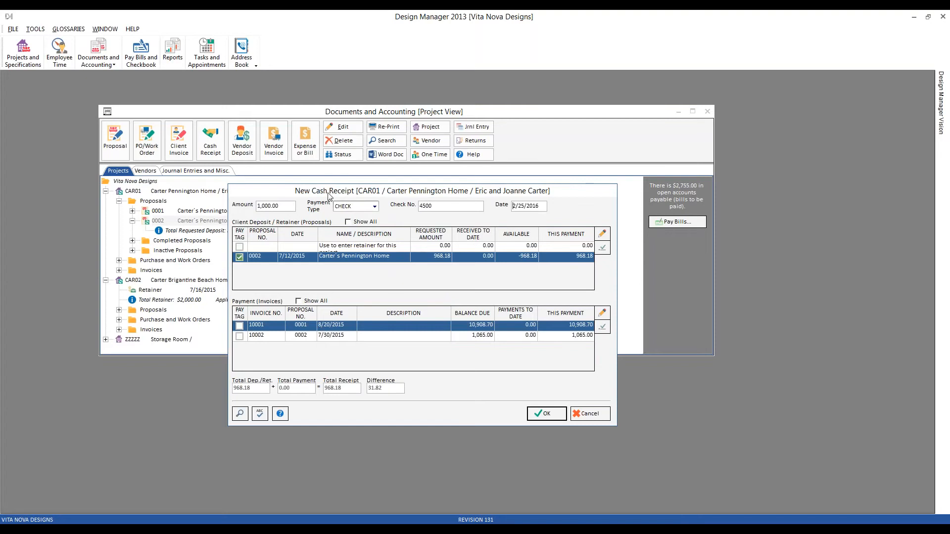
- Set the payment for proposal 0002 on the cash receipt to 1,000.00 with the transaction description "slight overpayment"
drag(307, 192, 298, 239)
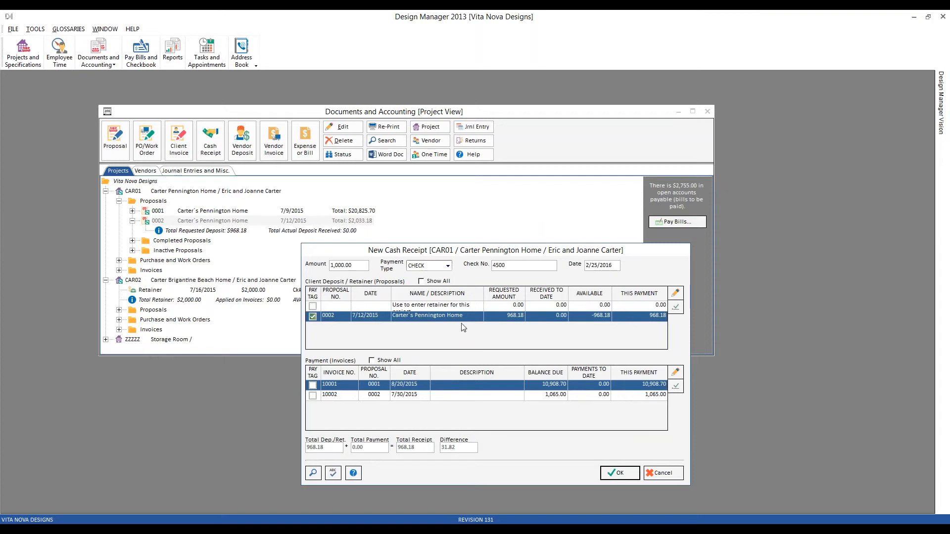
drag(461, 254, 370, 209)
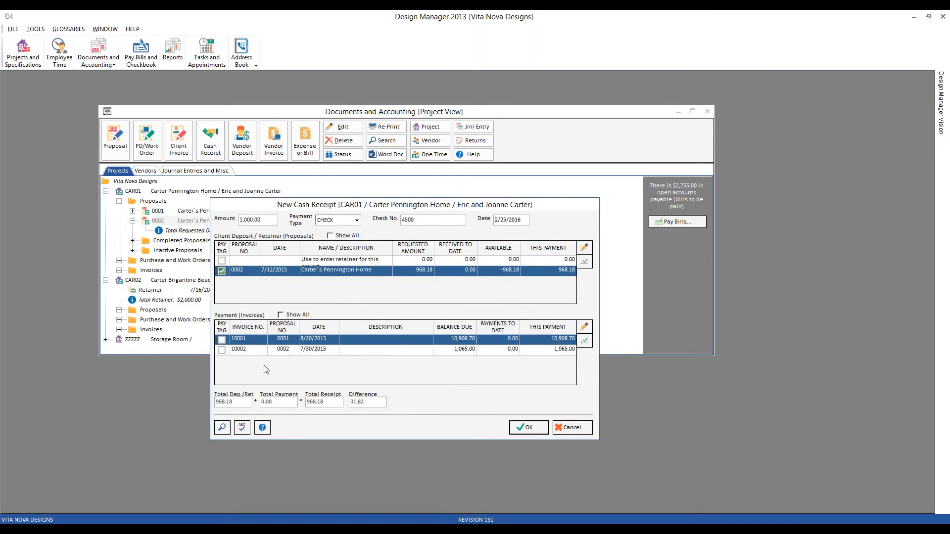
click(561, 275)
click(550, 245)
click(546, 275)
click(536, 290)
click(585, 249)
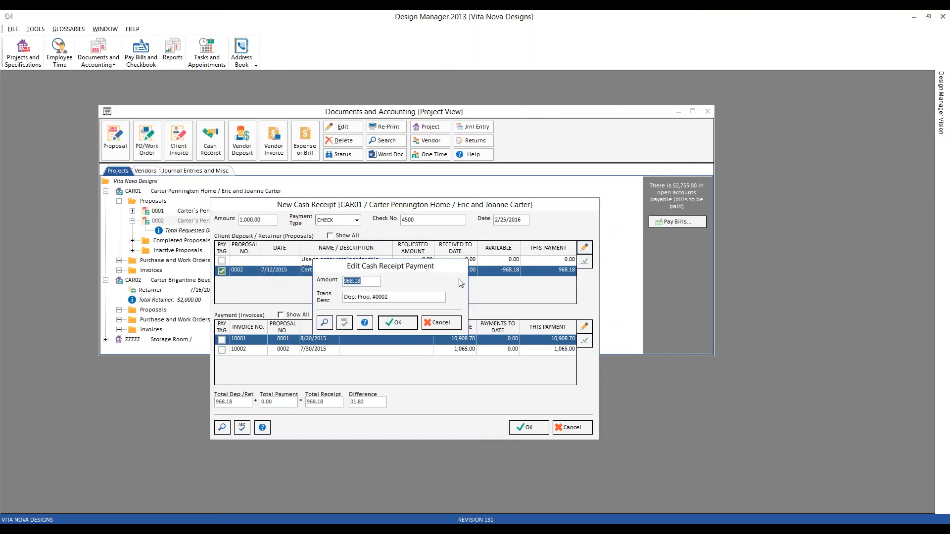
text(1000)
key(Tab)
text(slight overpayment)
key(Return)
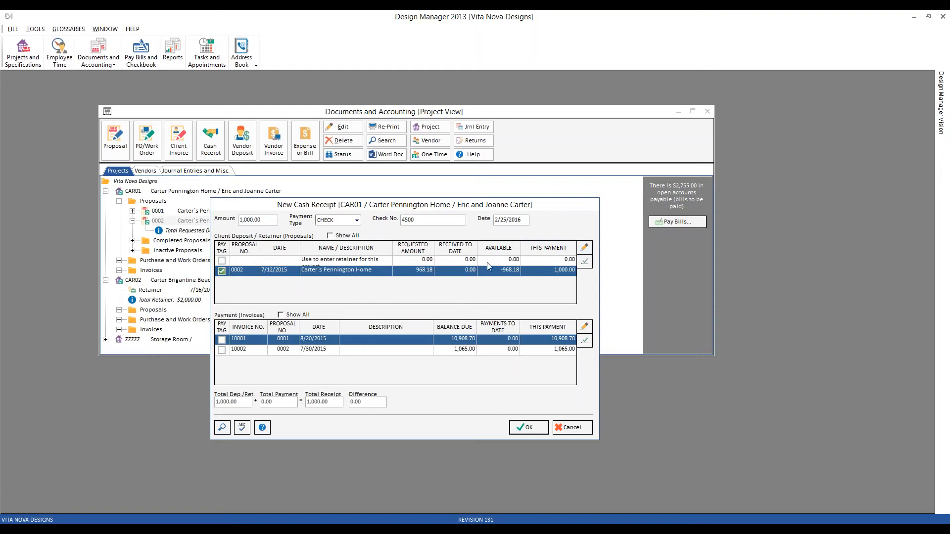
- Save the cash receipt and check the requested and actual deposit totals of CAR01 proposal 0002
click(480, 351)
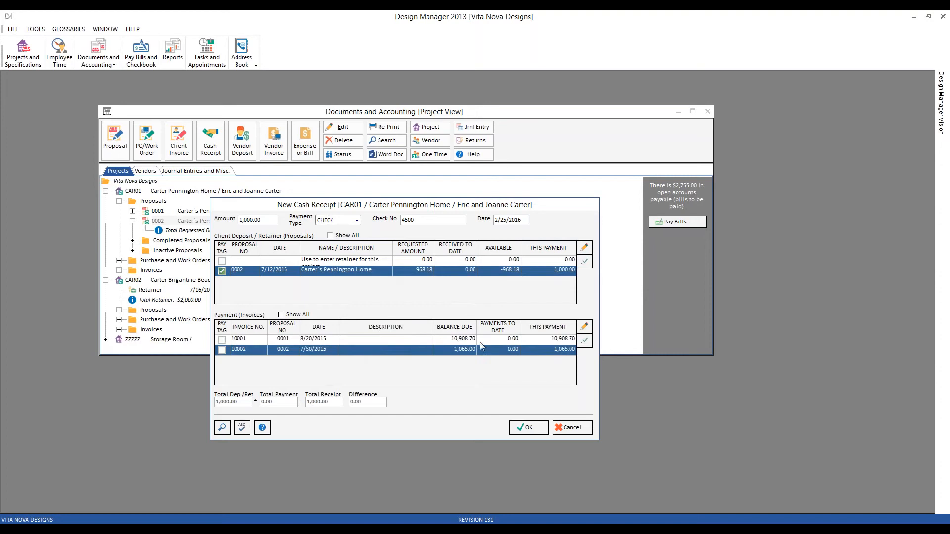
click(480, 342)
click(482, 351)
click(533, 427)
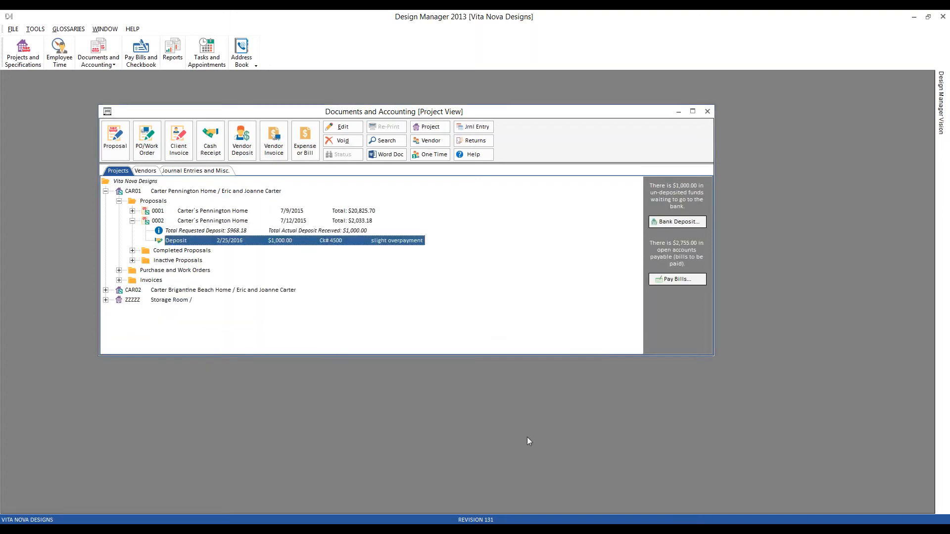
click(212, 233)
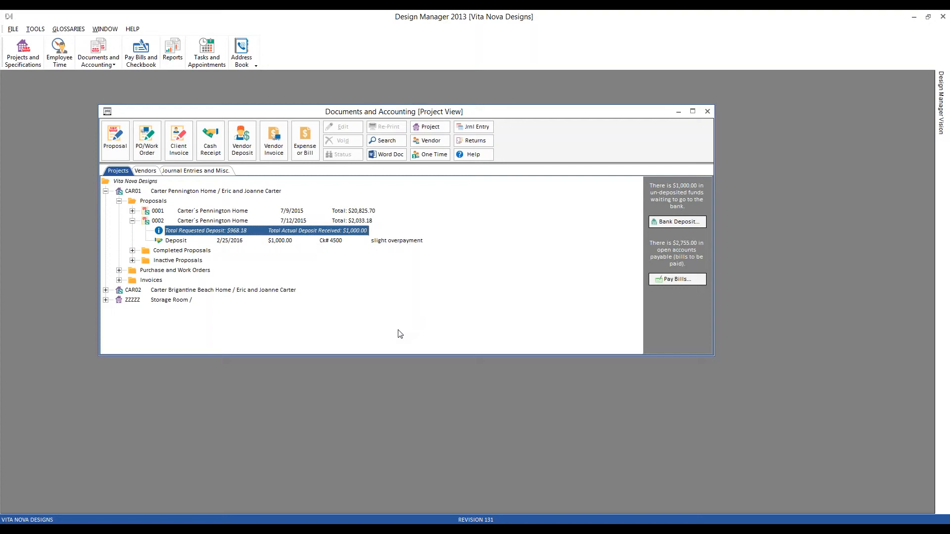
- Re-print CAR01 proposal 0001 in the Residential style without showing actual deposits
click(225, 212)
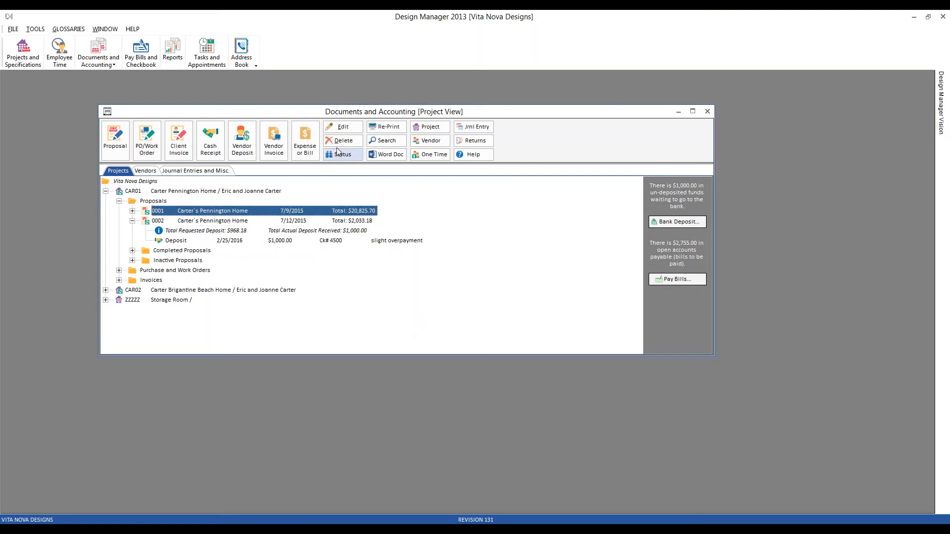
click(383, 127)
click(155, 158)
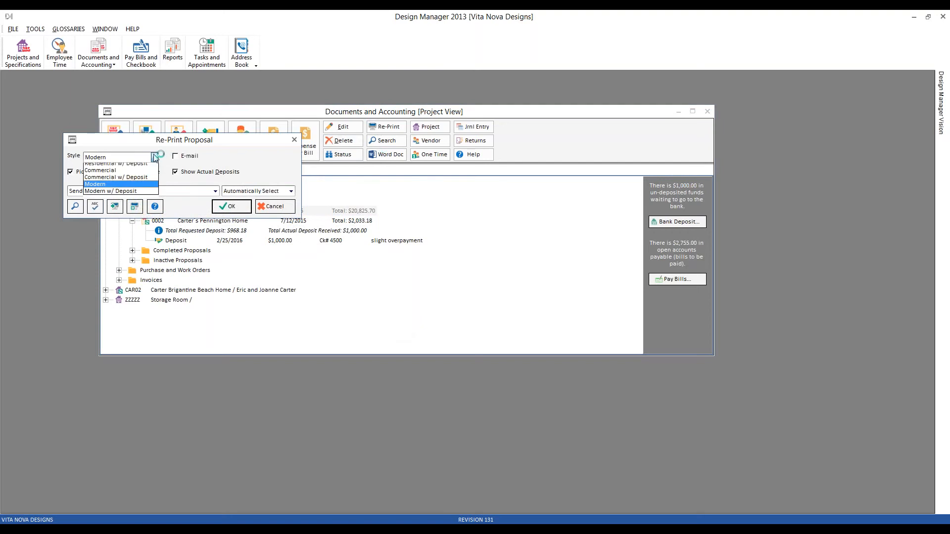
click(141, 168)
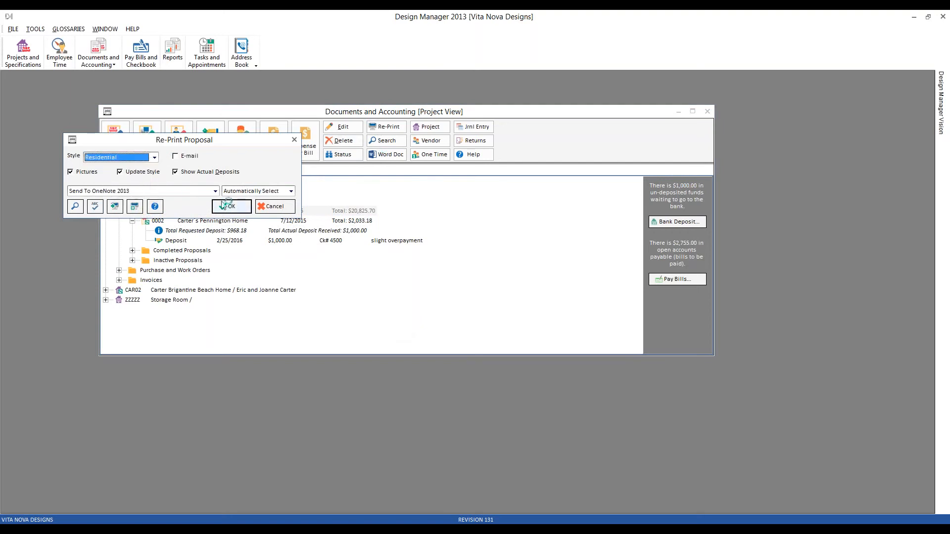
click(220, 172)
click(236, 207)
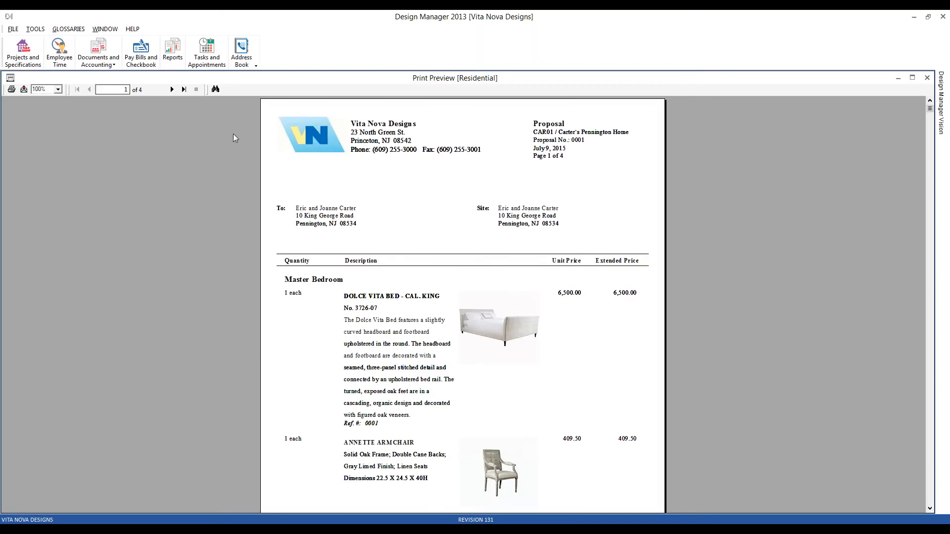
- Review the sales tax, grand total and requested deposit on the proposal's last page and close the preview
click(184, 89)
scroll(416, 222, down, 3)
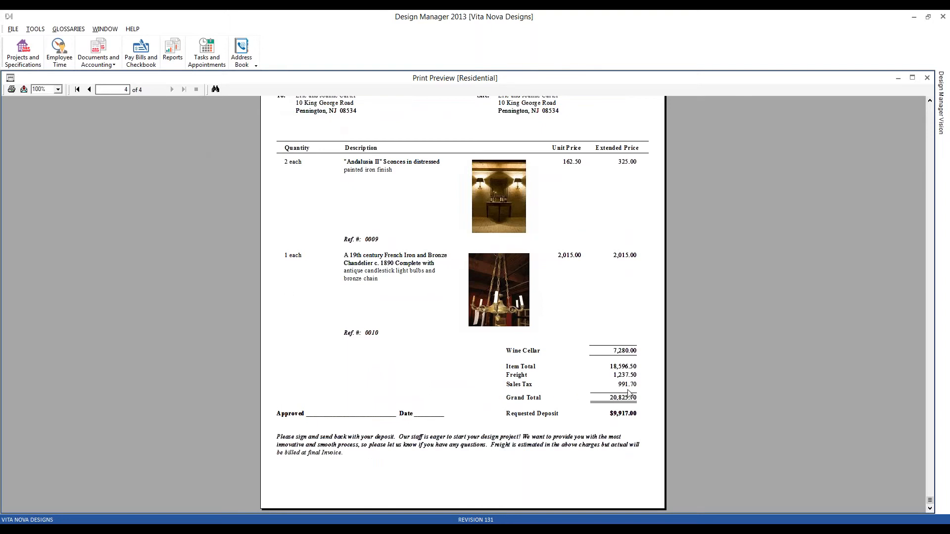
click(10, 78)
click(11, 78)
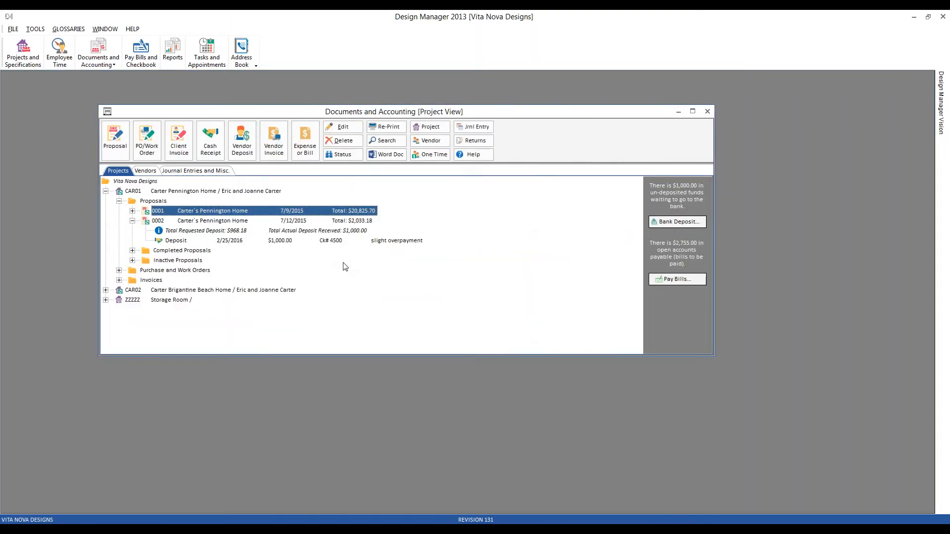
- Preview CAR01 invoice 10001 in the Residential style, review the totals on its last page and close the preview
click(119, 280)
click(182, 290)
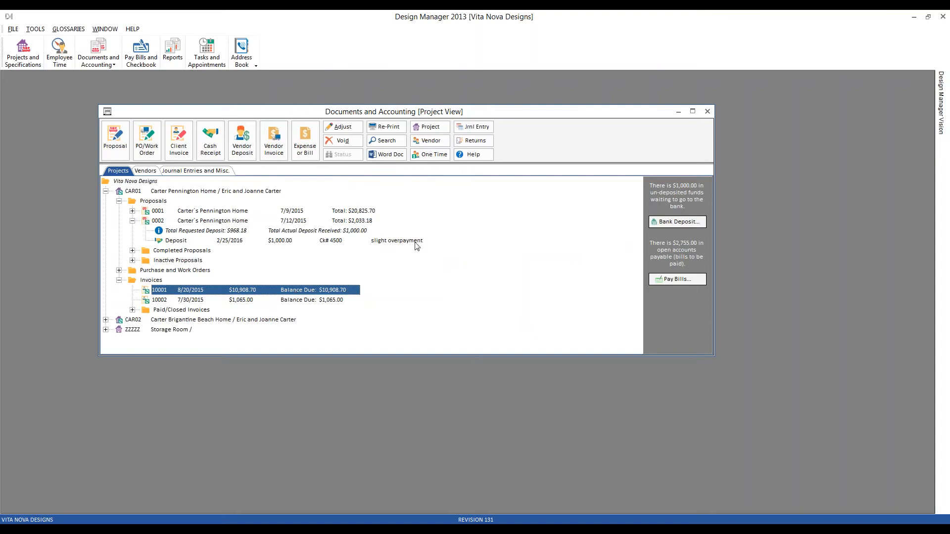
click(385, 127)
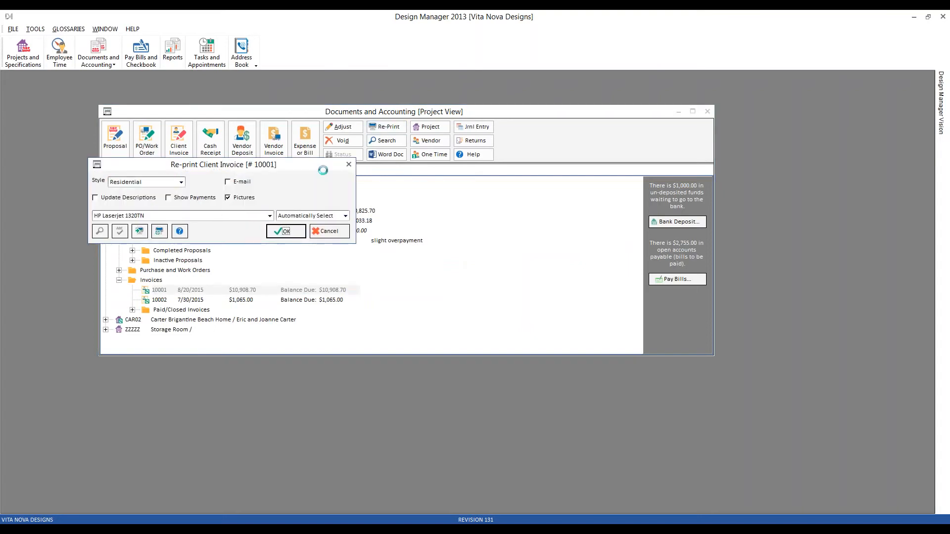
key(Return)
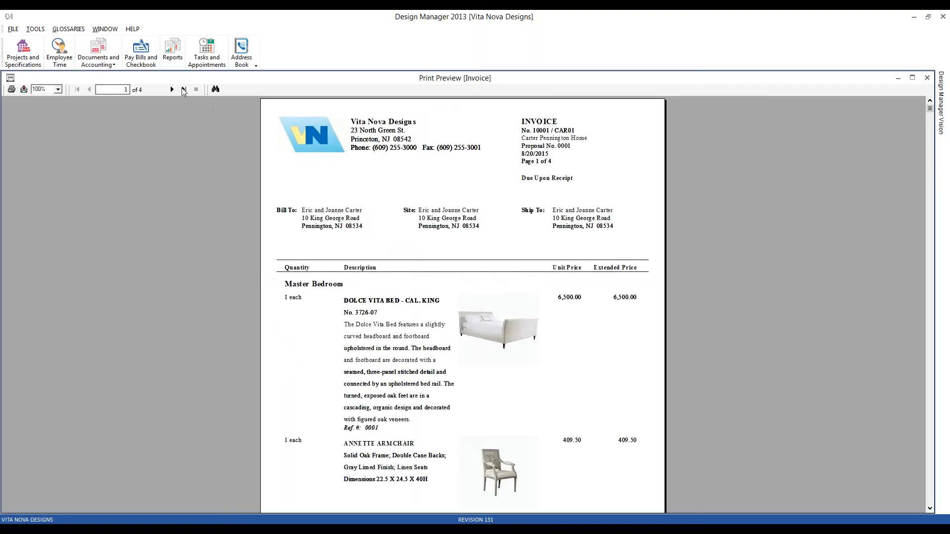
click(184, 90)
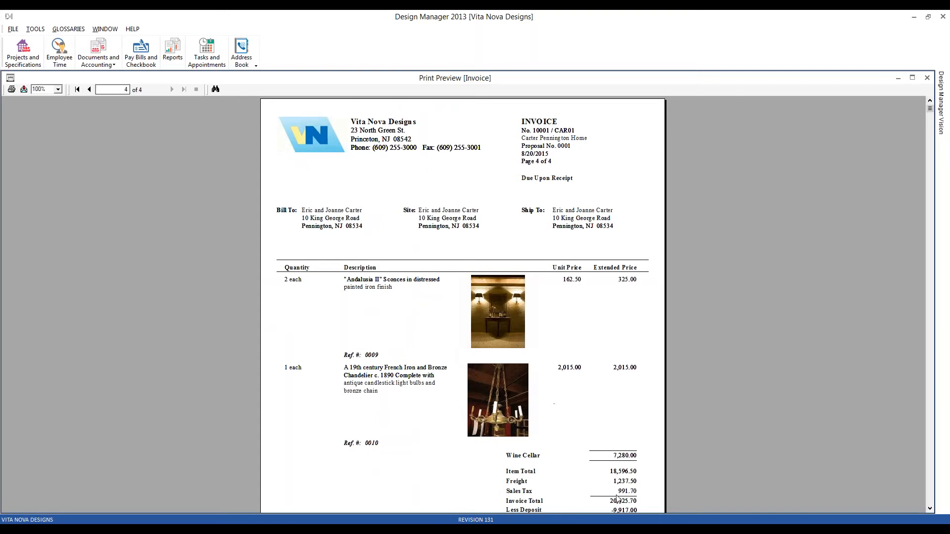
click(631, 493)
double_click(9, 80)
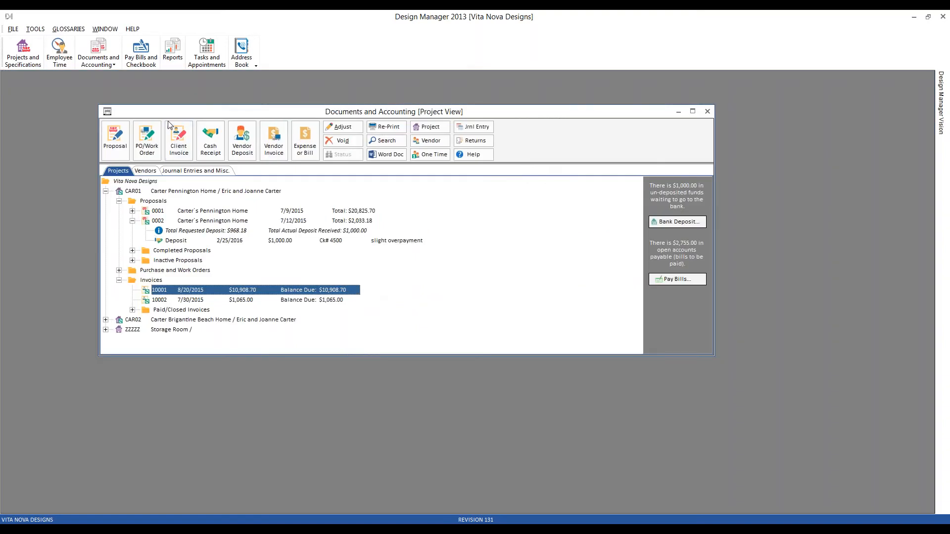
- Open the reports list and check the default payable and receivable accounts in the company settings without changing them
click(173, 52)
click(12, 28)
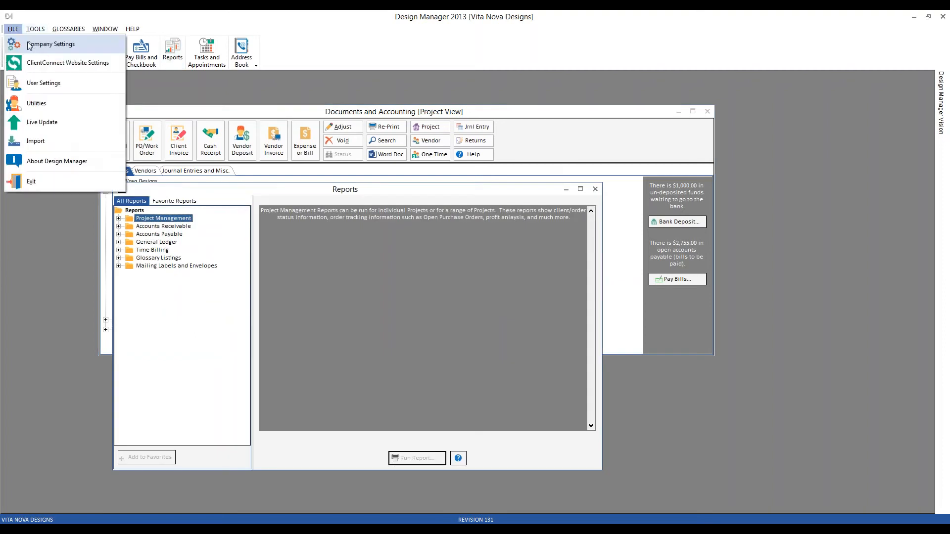
click(13, 29)
click(307, 227)
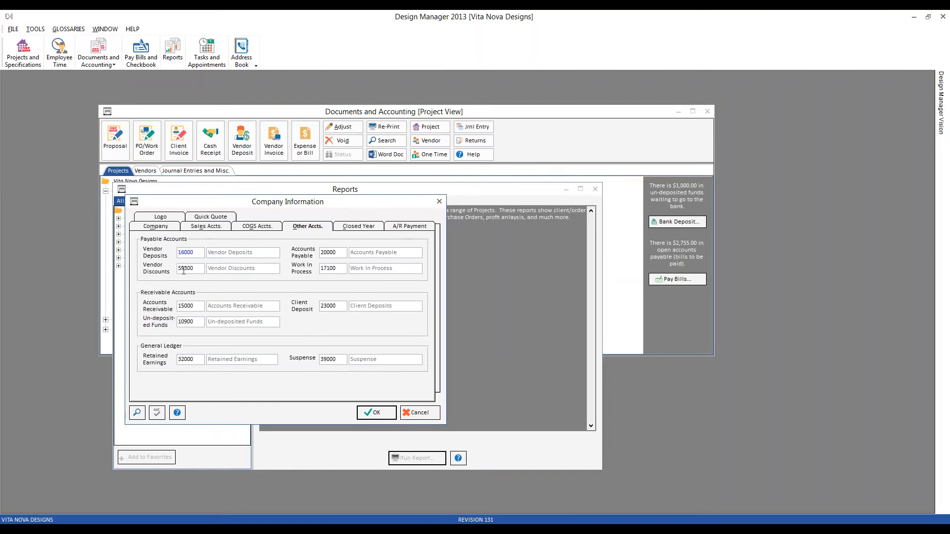
click(417, 414)
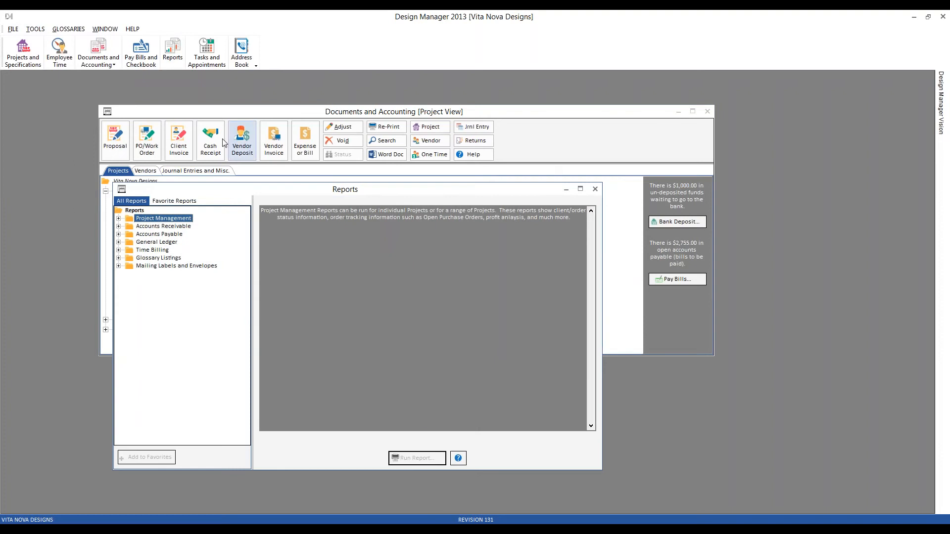
- Check the withholding account of the State of New Jersey sales tax code NJ1 without changing it
click(68, 29)
click(101, 157)
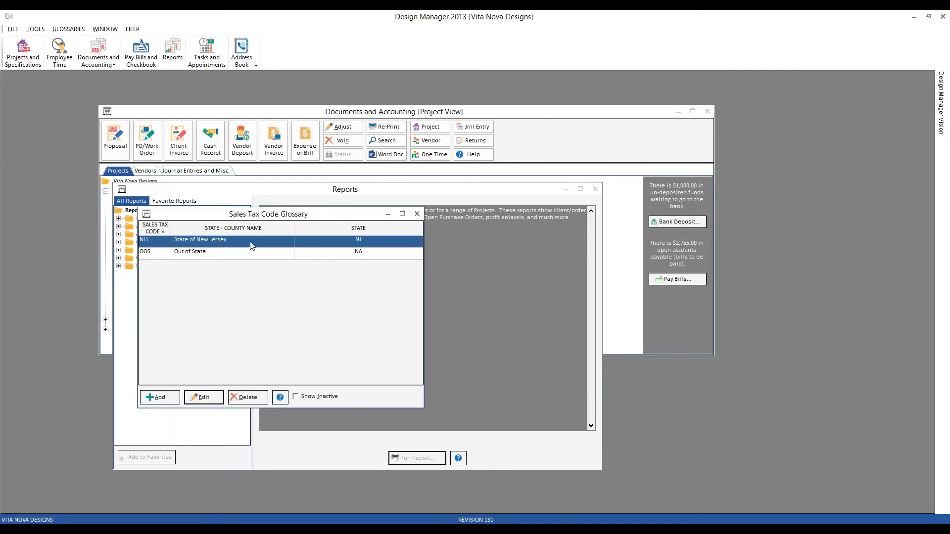
click(214, 399)
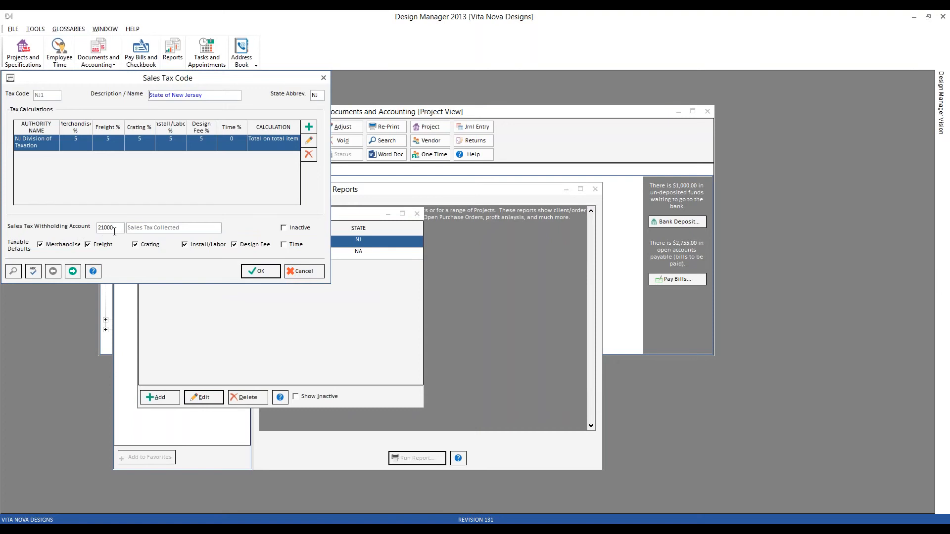
click(306, 269)
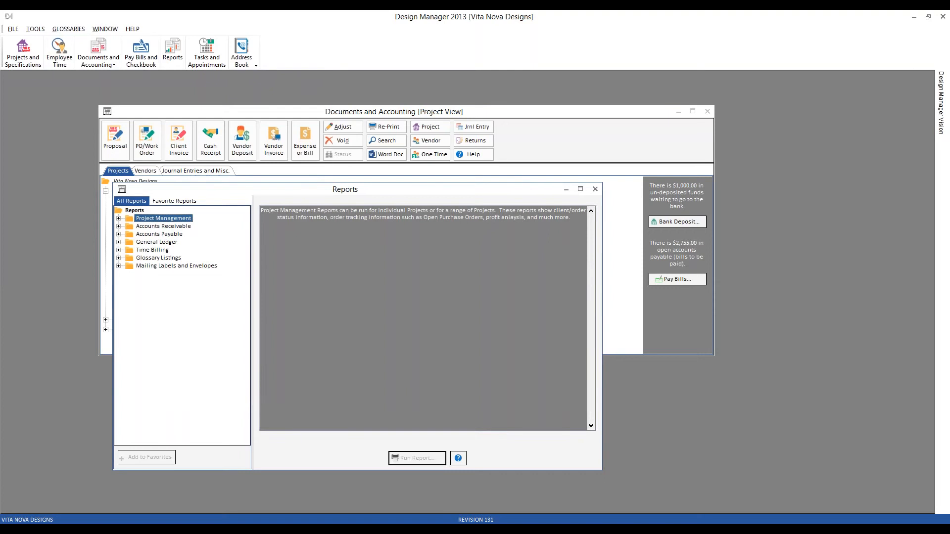
- Run the Account Inquiry report for account 21000 from 01/2015 through 12/2015
click(119, 242)
click(167, 258)
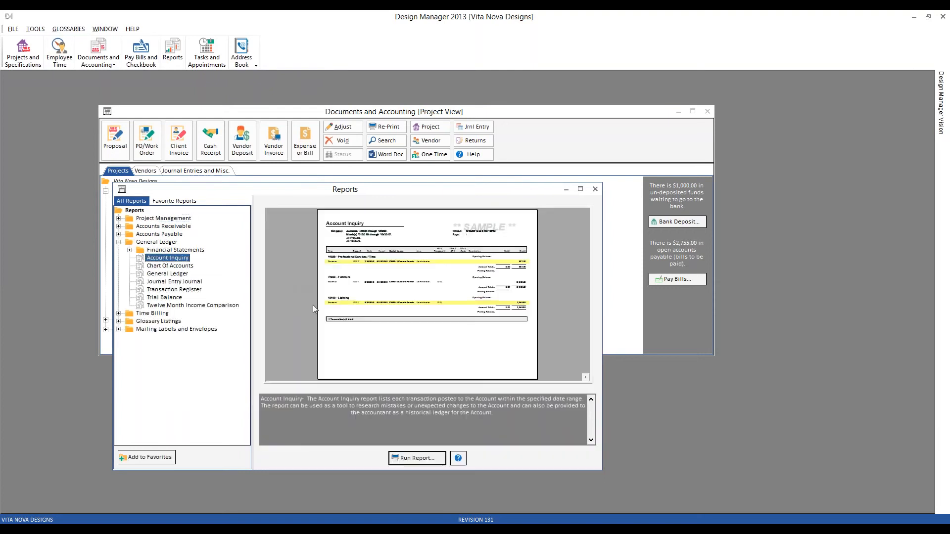
text(25100)
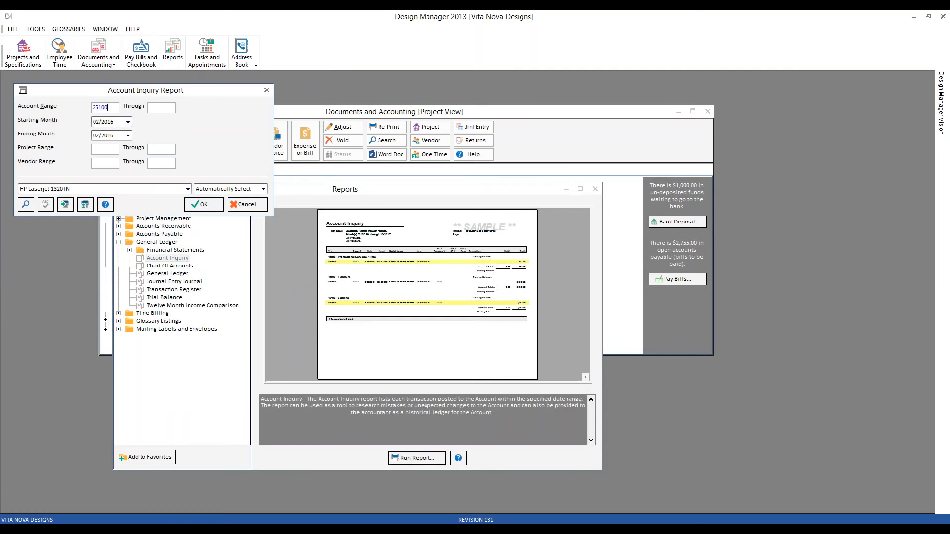
key(BackSpace)
key(BackSpace)
key(BackSpace)
key(BackSpace)
text(1000)
key(Tab)
key(Tab)
text(06/201501/2015)
key(Tab)
text(12/2015)
key(Return)
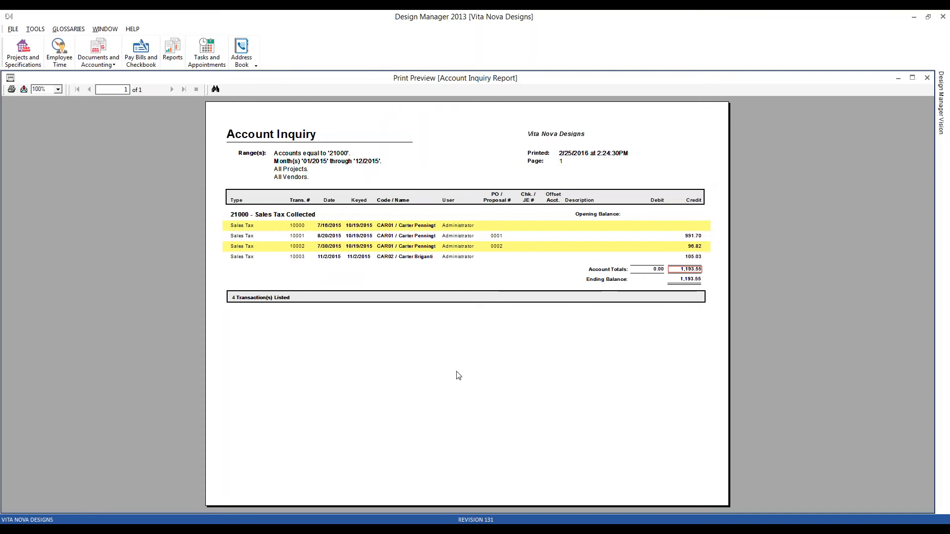
- Leave the report and start a bill for vendor NJST with invoice number "2015 tax", date 12/31/15 and the 2015 tax description
click(10, 77)
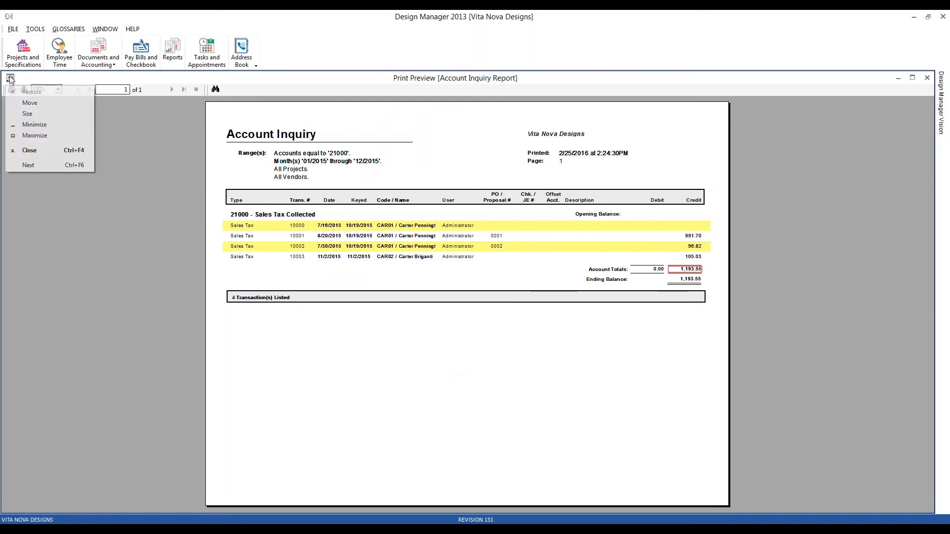
click(27, 164)
click(146, 170)
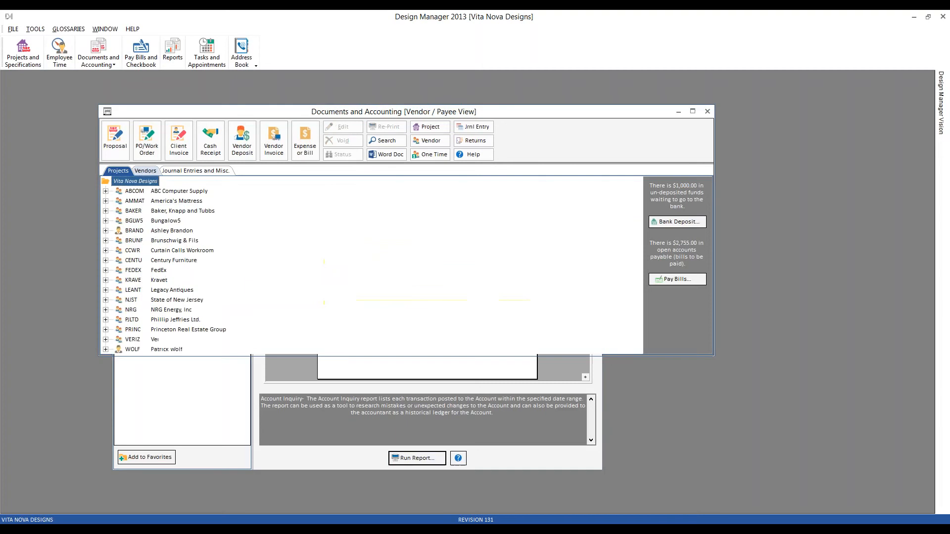
click(167, 300)
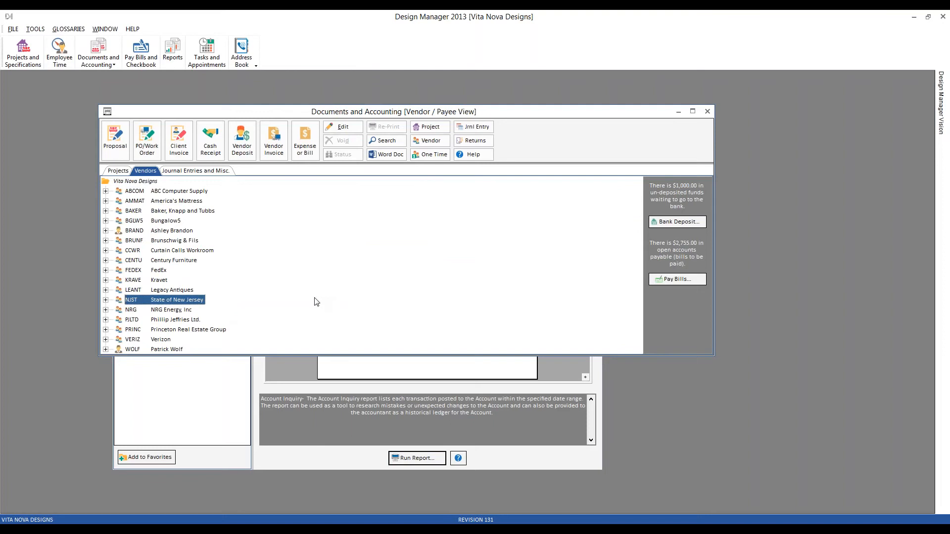
click(305, 147)
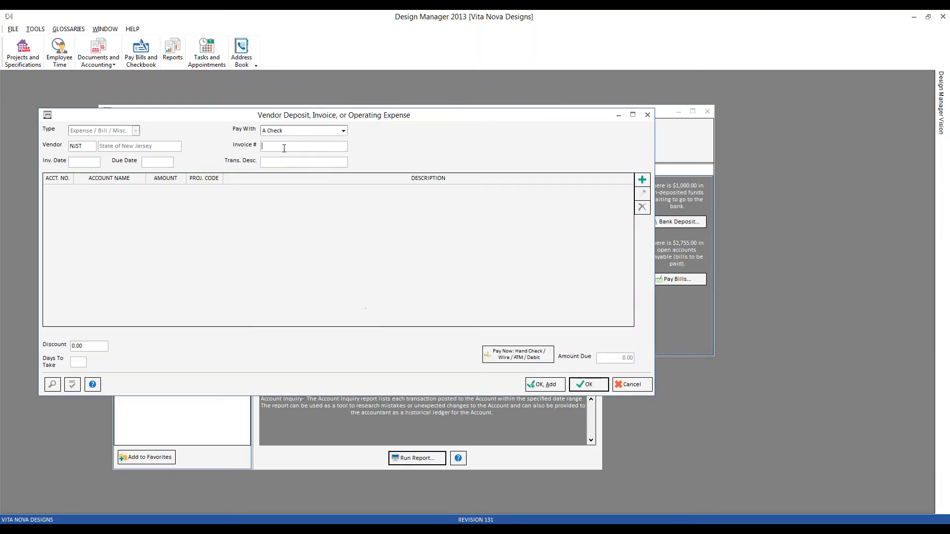
text(2015 tax12 31 15)
key(Tab)
key(Tab)
text(2015tax)
- Add a non-project distribution to account 21000 with the sales tax amount to the New Jersey bill
click(641, 180)
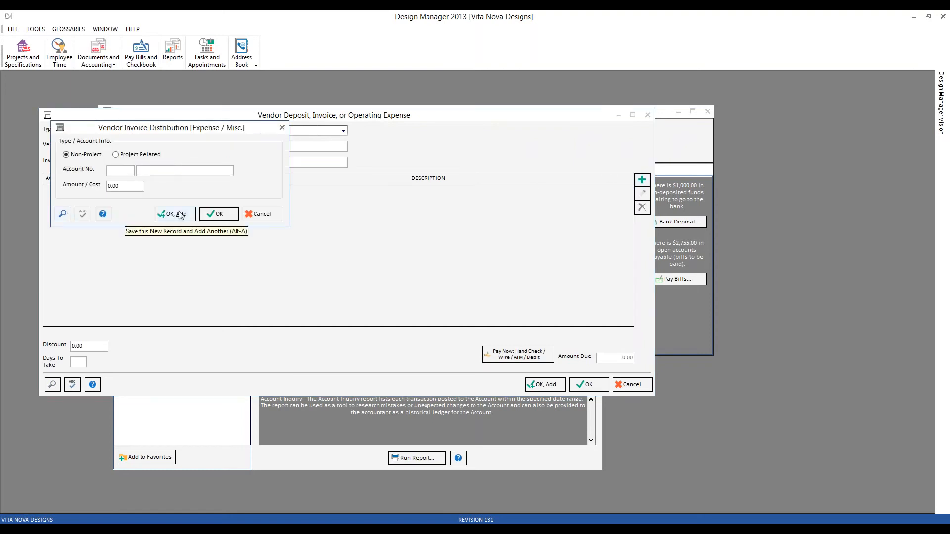
text(21000)
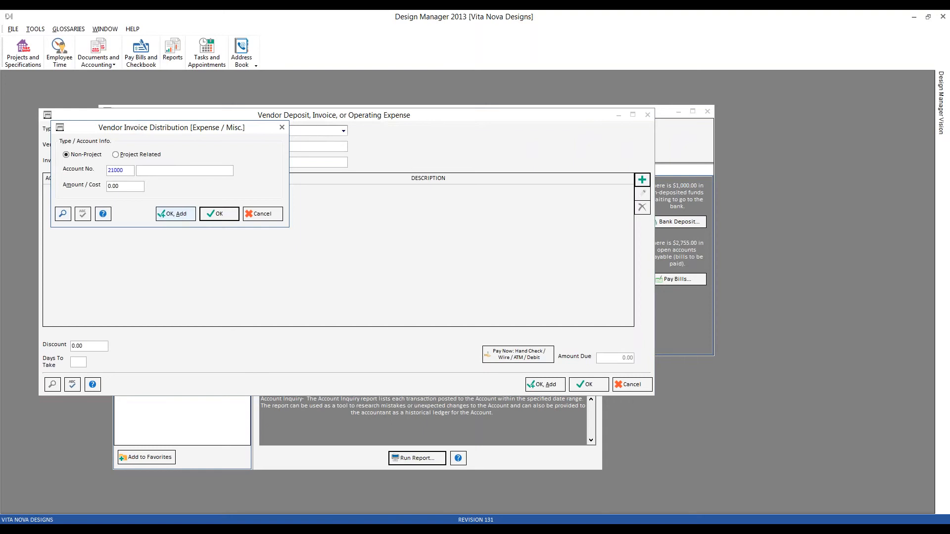
key(Tab)
text(10)
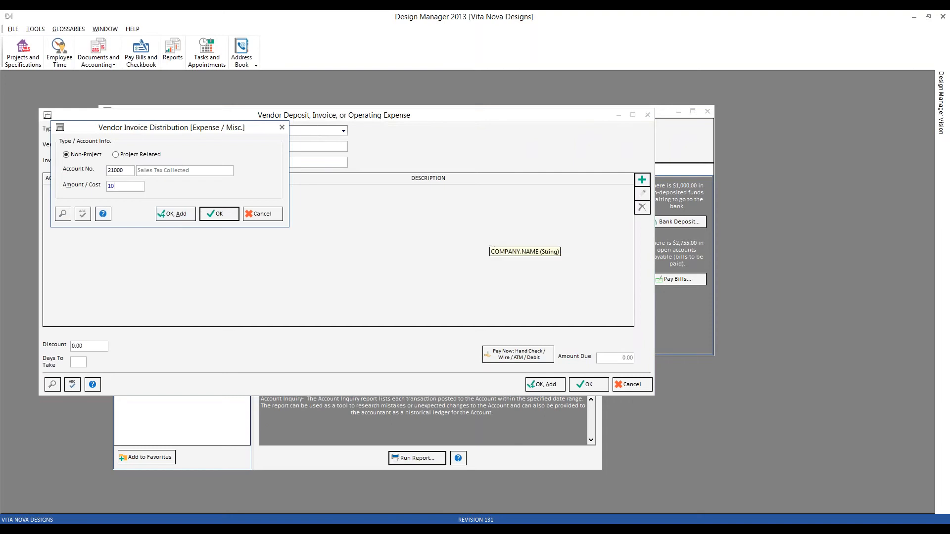
click(222, 213)
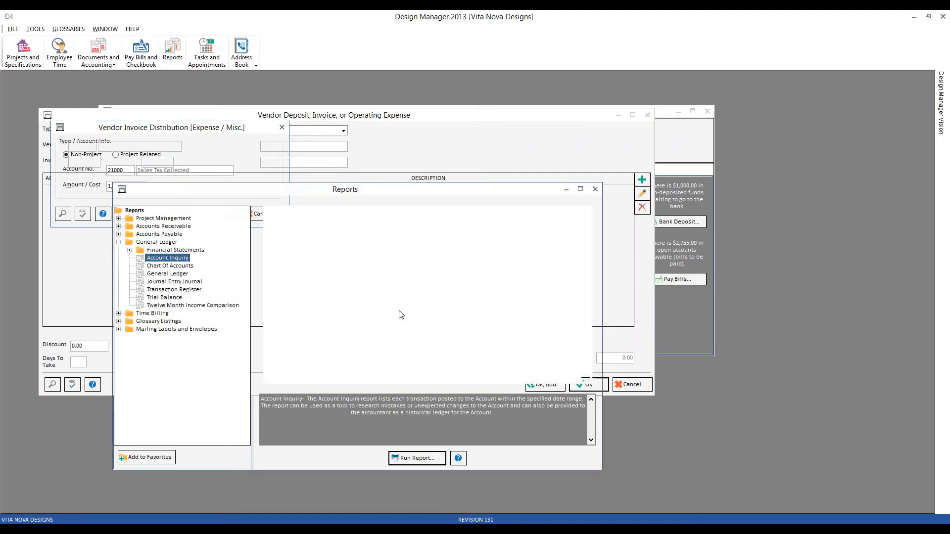
- Pay the New Jersey 2015 tax bill by wire transfer dated 1/1/2016 from 10010 - Cash - Checking, save it and show its payment entry
click(594, 189)
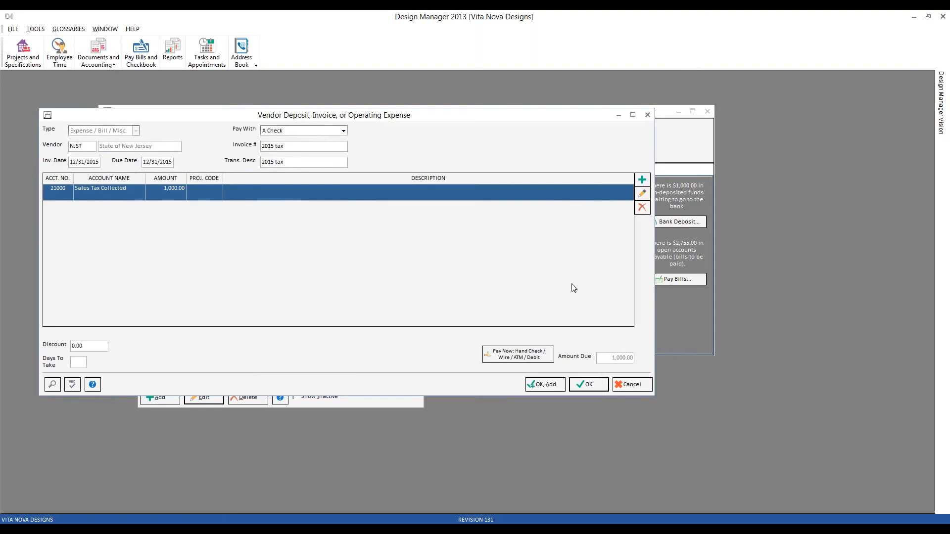
click(517, 355)
click(168, 156)
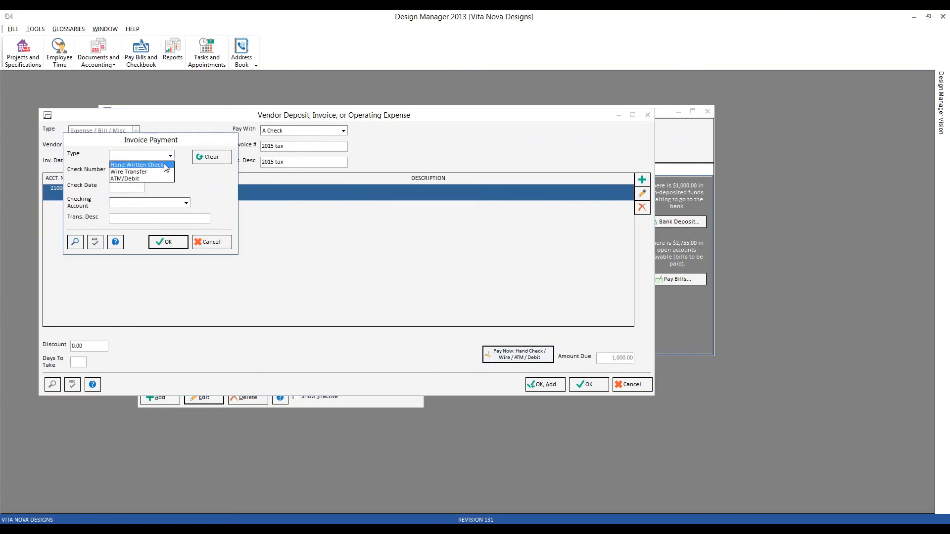
click(138, 171)
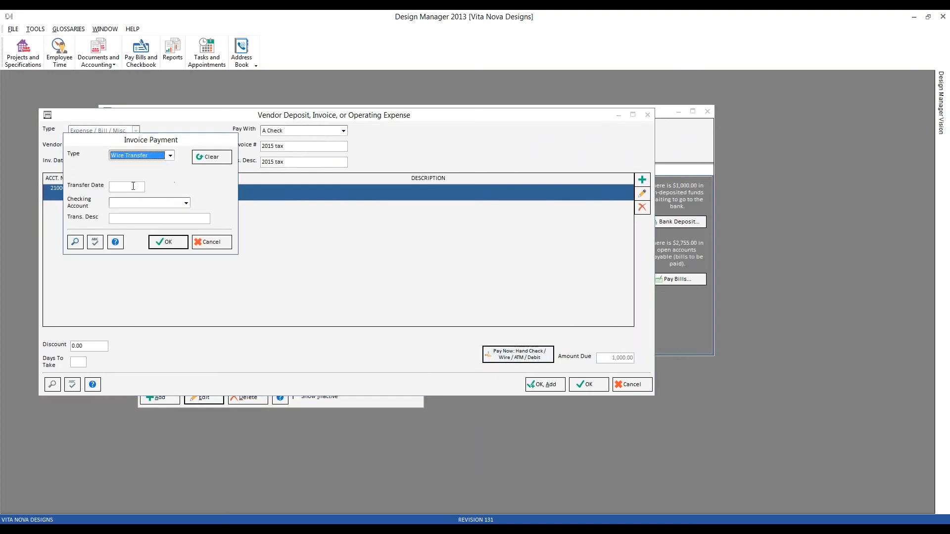
click(130, 186)
key(Tab)
click(157, 205)
click(159, 212)
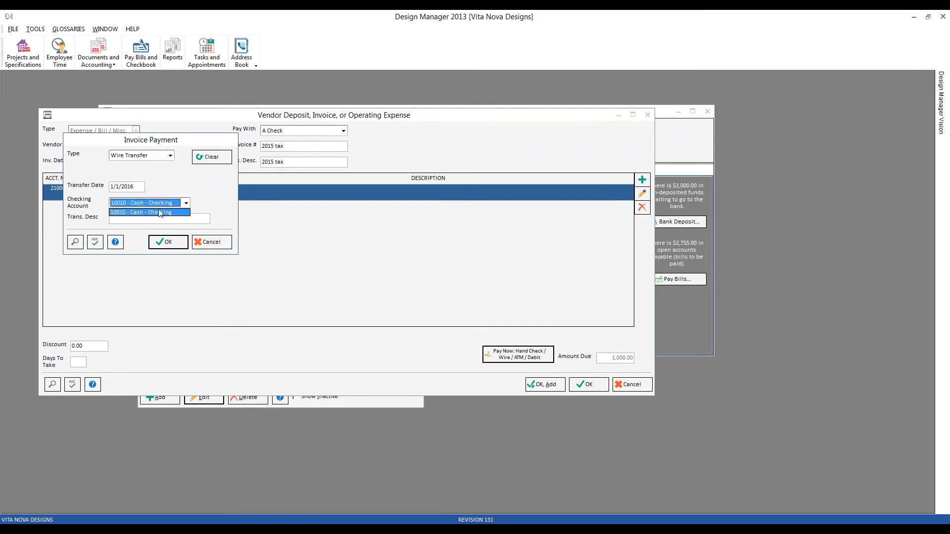
click(168, 242)
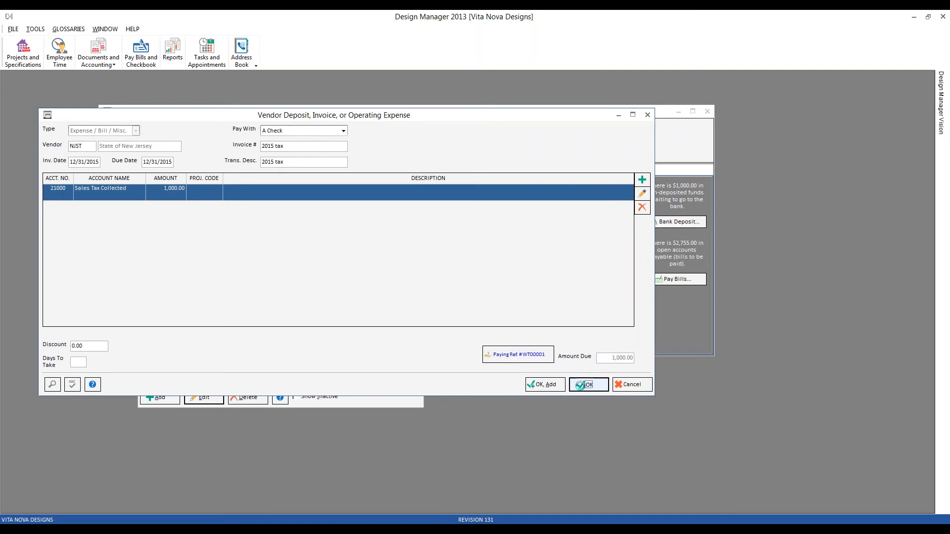
click(583, 385)
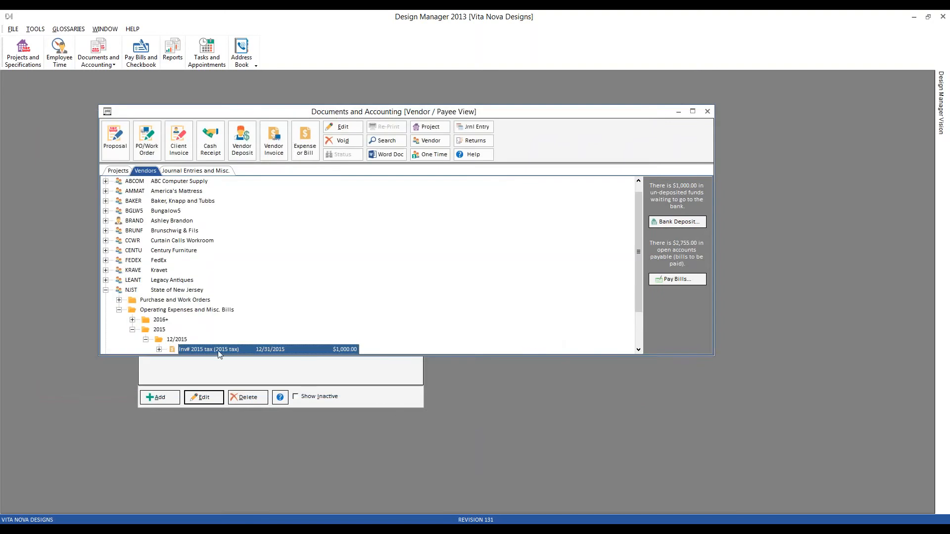
click(159, 349)
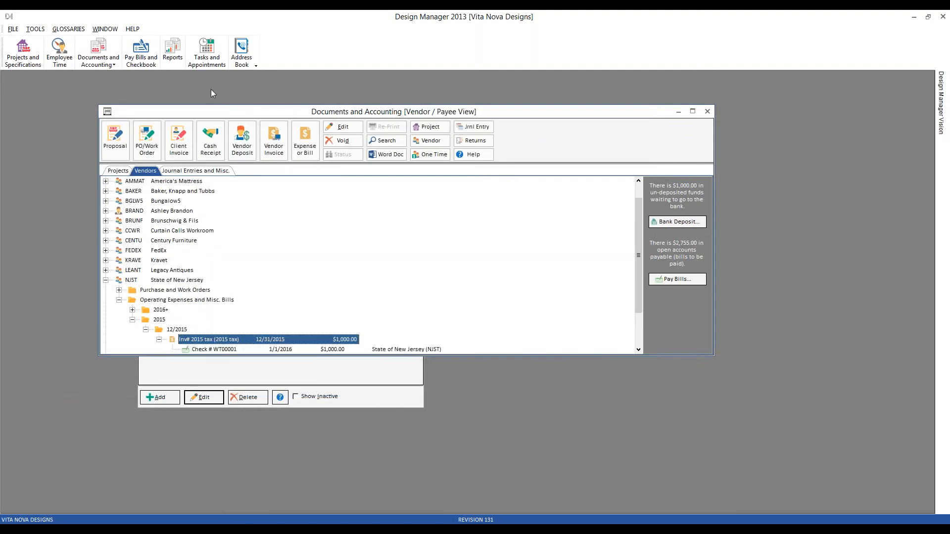
- Run the Account Inquiry report for account 21000 from 01/2015 through 02/2016
click(172, 51)
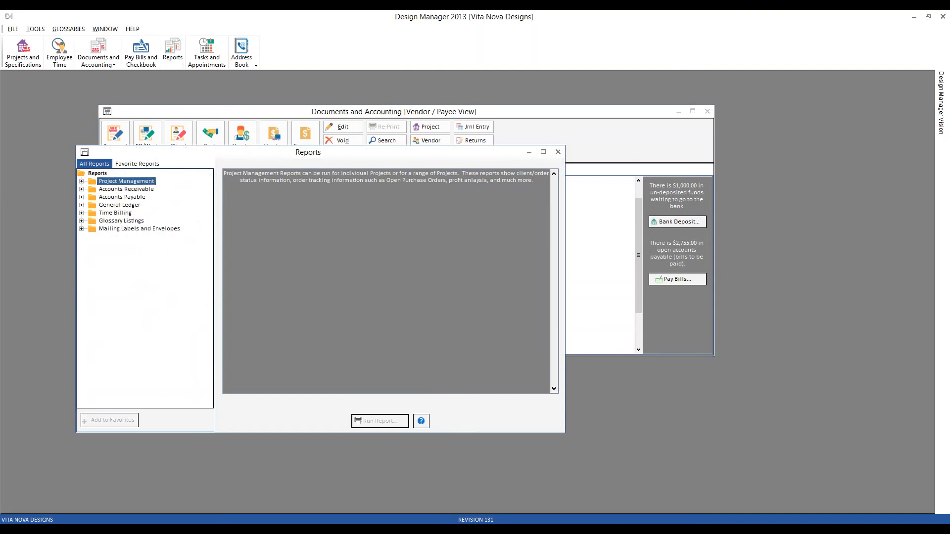
click(82, 189)
click(82, 189)
click(82, 205)
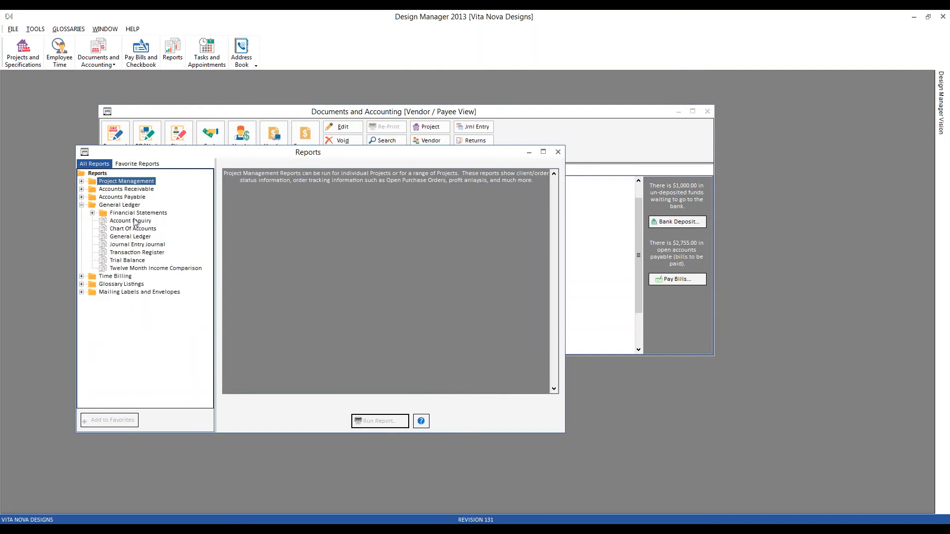
click(133, 221)
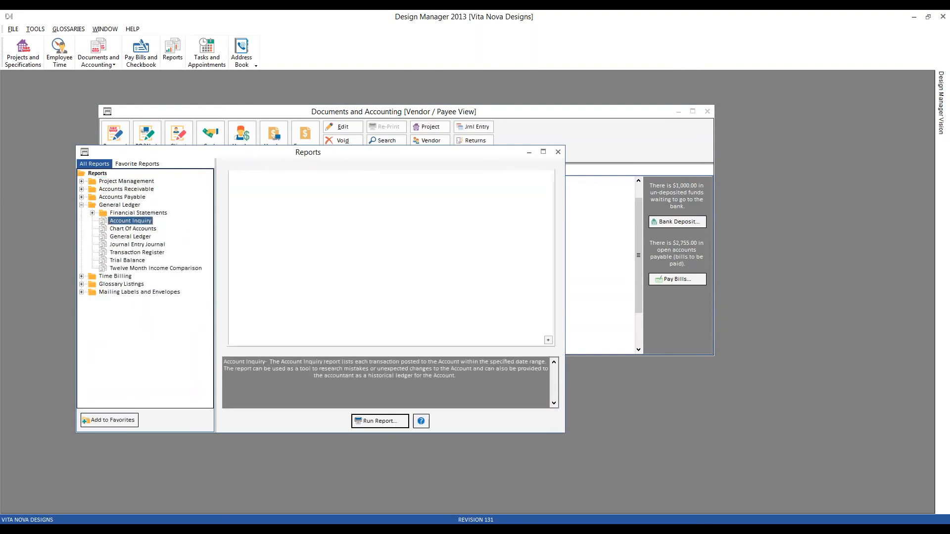
double_click(130, 221)
text(20000)
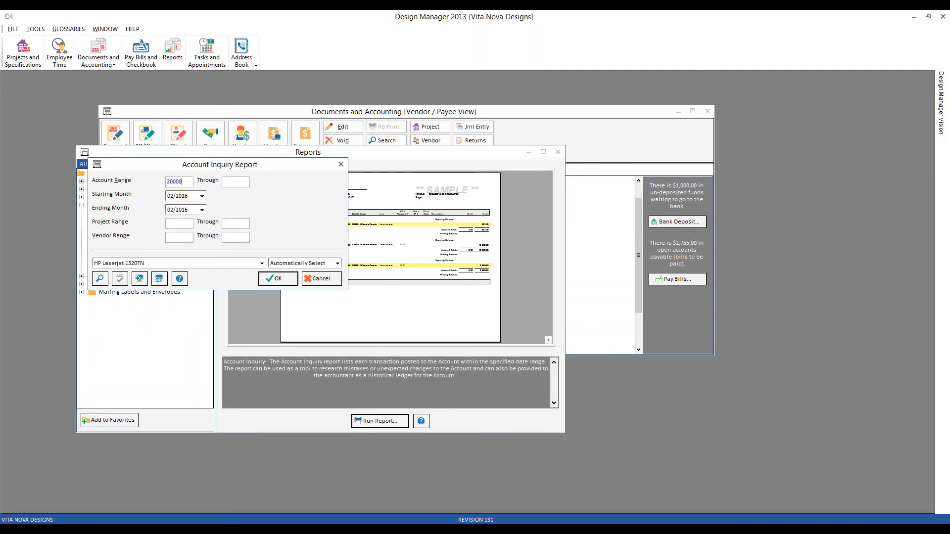
key(BackSpace)
key(BackSpace)
key(BackSpace)
text(100)
key(Tab)
key(Return)
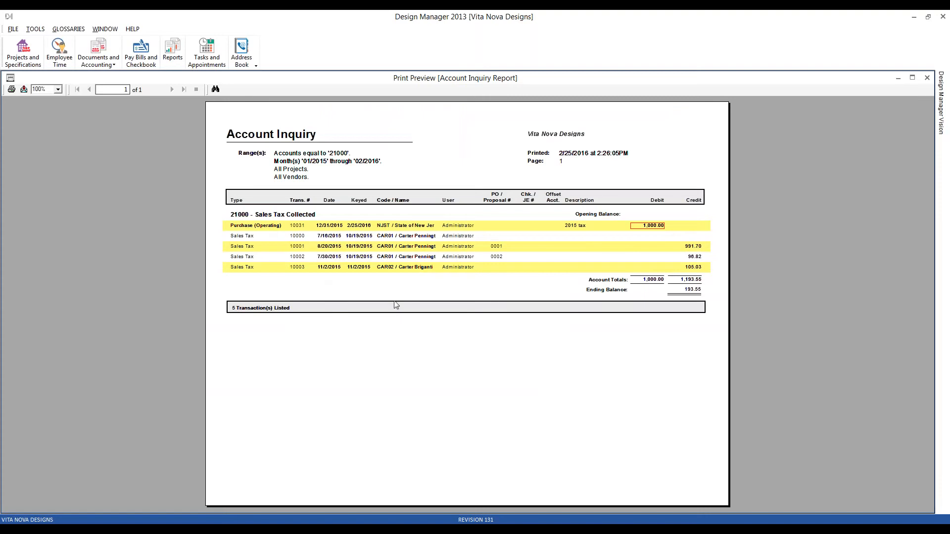
- Leave the report preview and close the Reports, Documents and Accounting, and Sales Tax Code Glossary windows
click(401, 227)
click(10, 78)
click(29, 150)
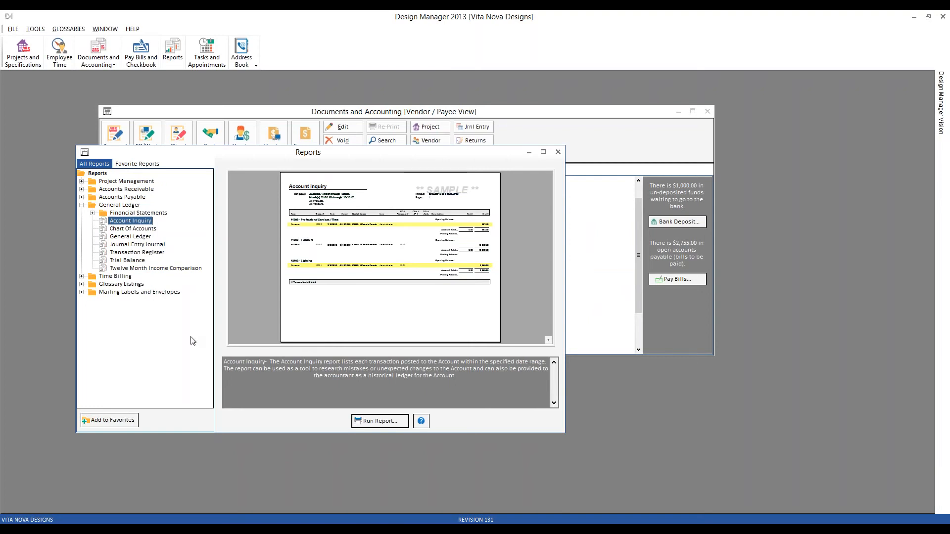
click(707, 111)
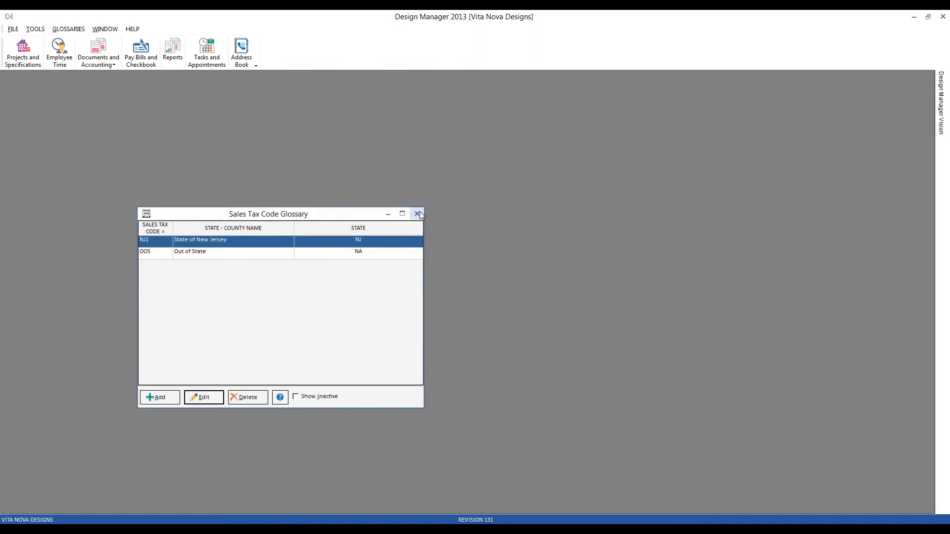
click(418, 214)
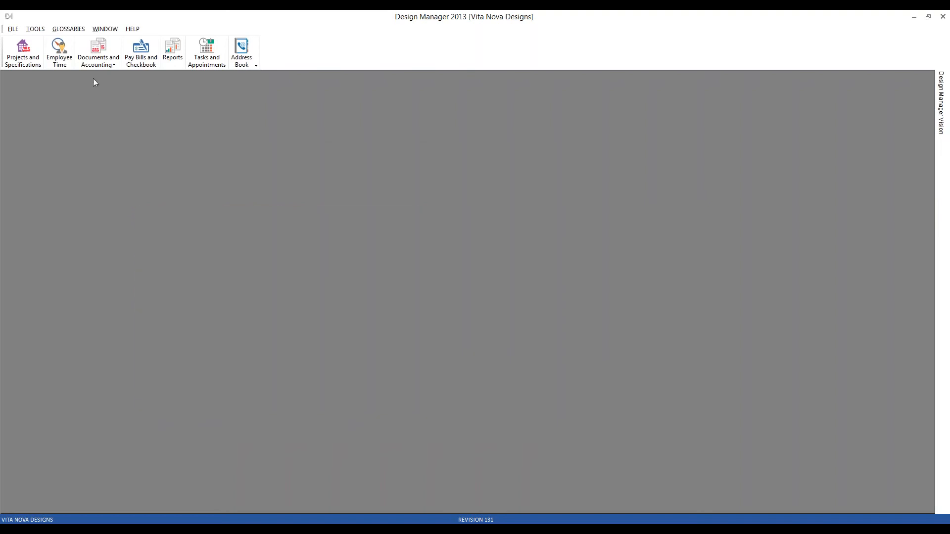
- Open Projects and Specifications and start a new item in location GBED1 of project CAR02
click(24, 54)
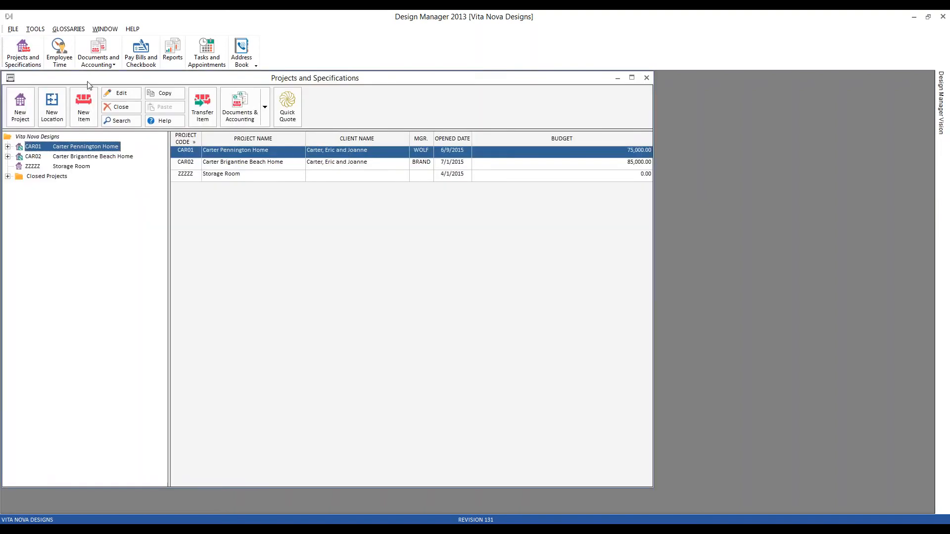
double_click(144, 171)
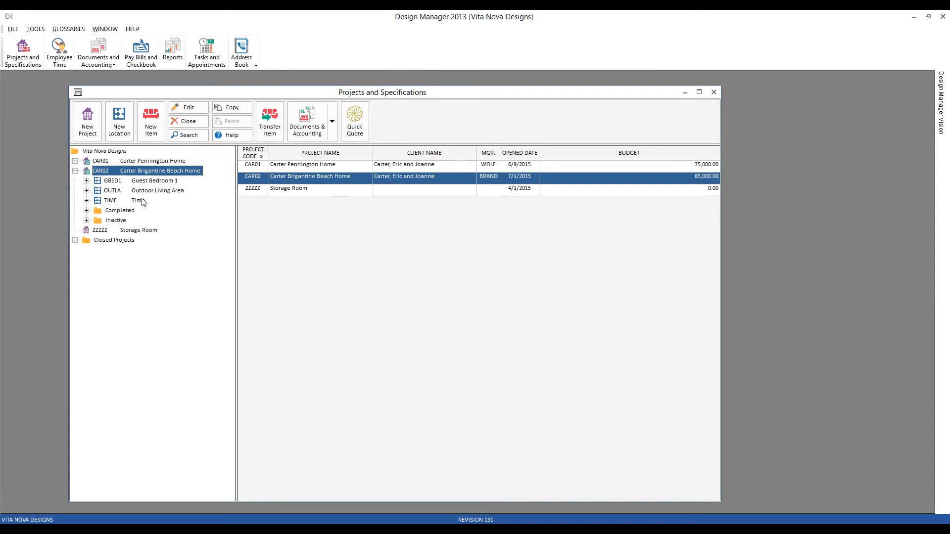
click(132, 183)
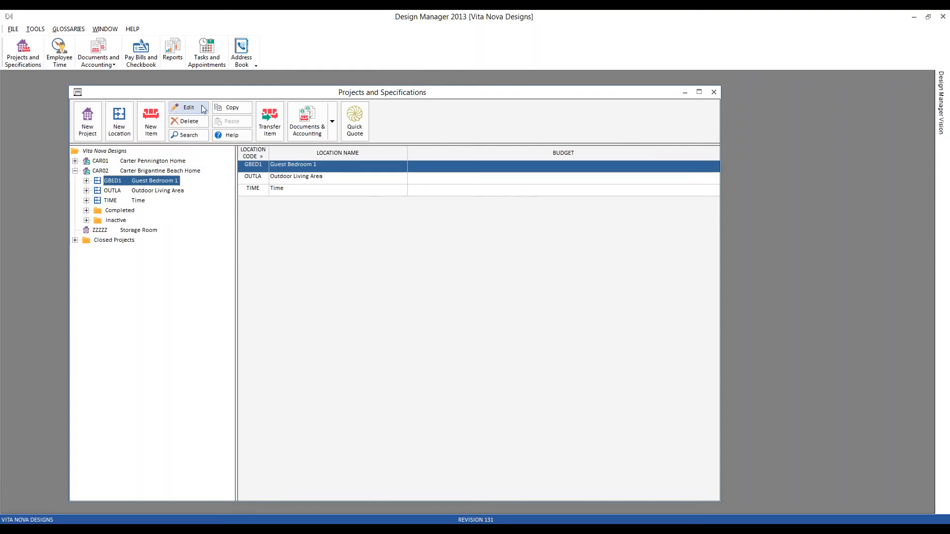
click(151, 121)
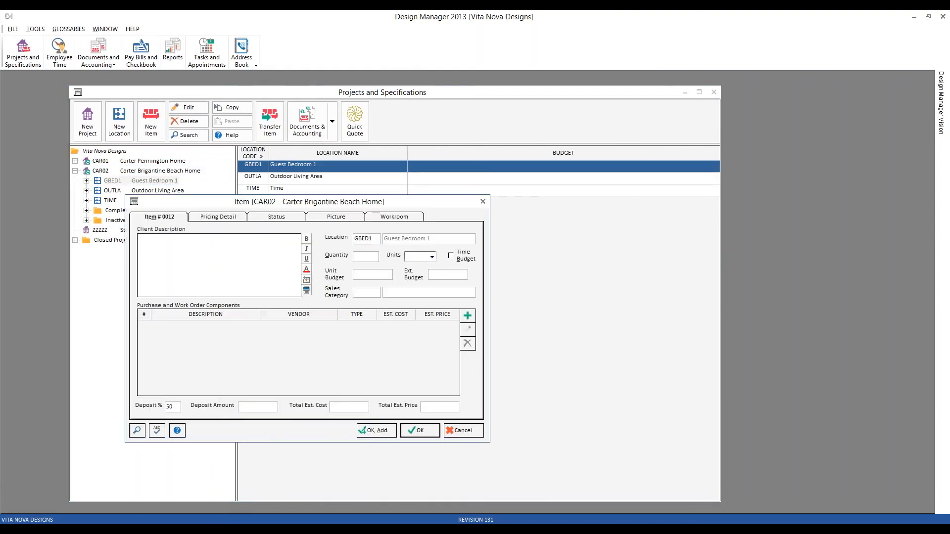
- Describe the new item as "item one" in sales category FURN with estimated cost 500 and price 1000, saving it and starting another
text(item one)
click(367, 292)
text(FURN)
click(346, 405)
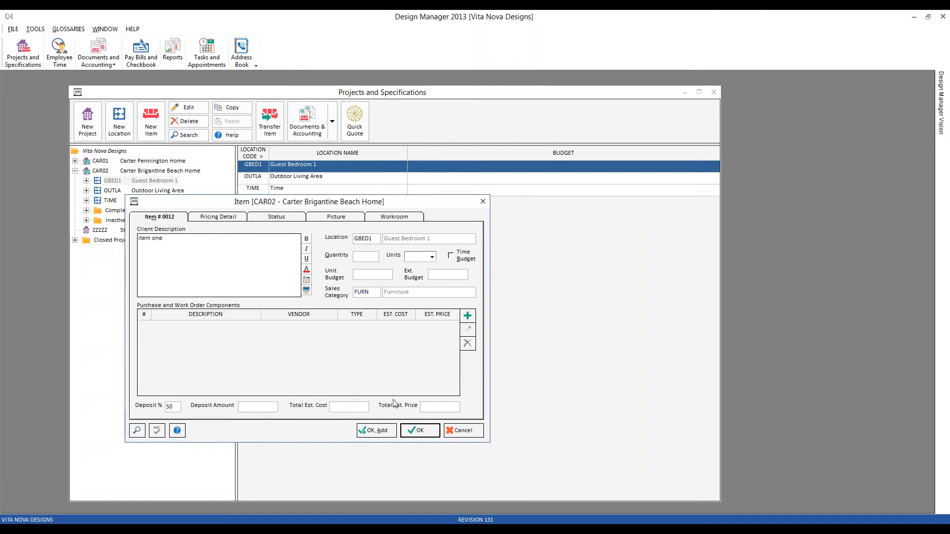
text(500)
key(Tab)
text(100)
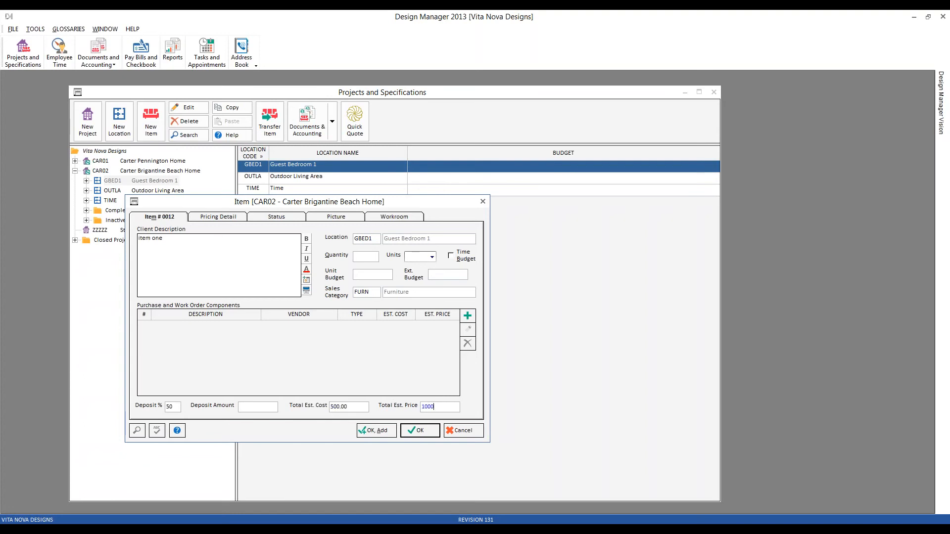
text(0)
click(386, 431)
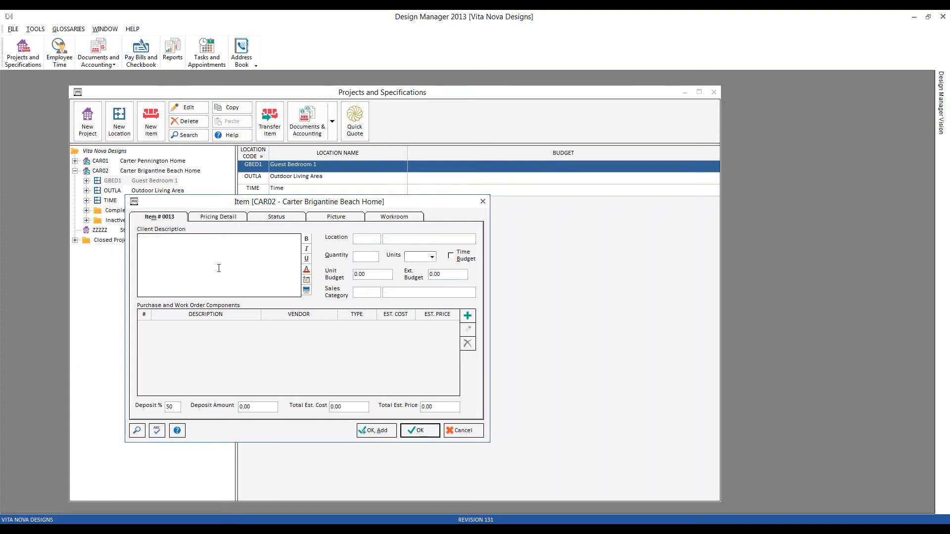
- Describe the second item as "item two" in sales category FURN with estimated cost 1,000 and price 2,000, and save it
text(item twon)
click(373, 292)
text(FURN)
click(349, 404)
text(1000)
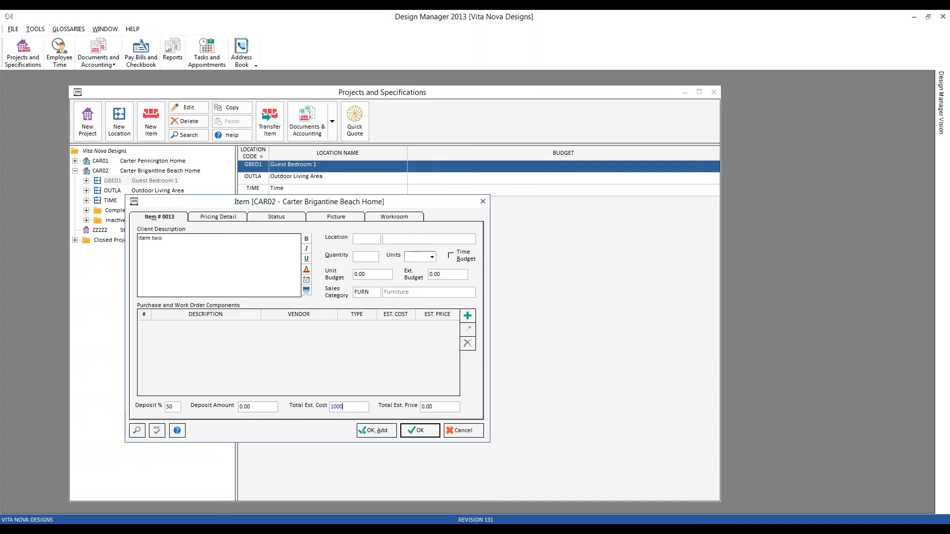
key(Tab)
click(417, 430)
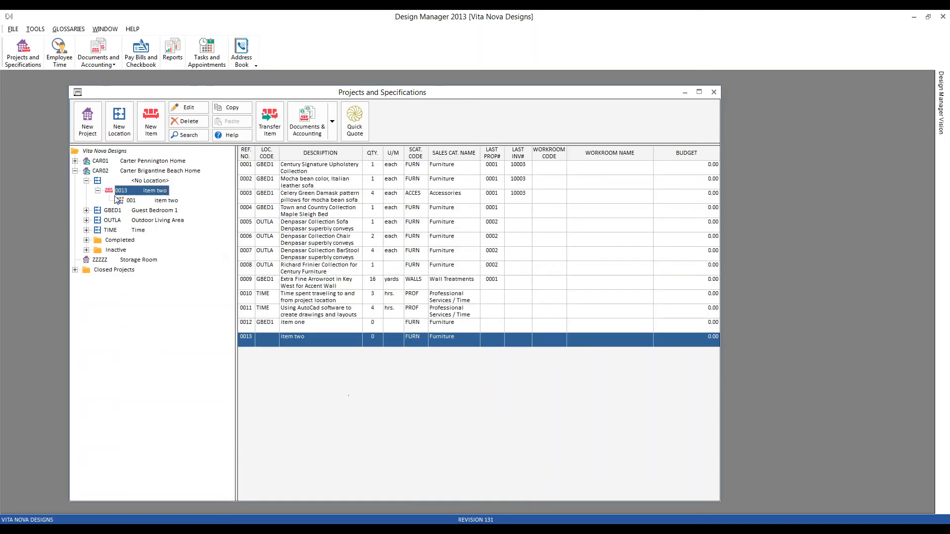
- Examine the components under item two and under item one in Guest Bedroom 1 in the project tree
click(86, 210)
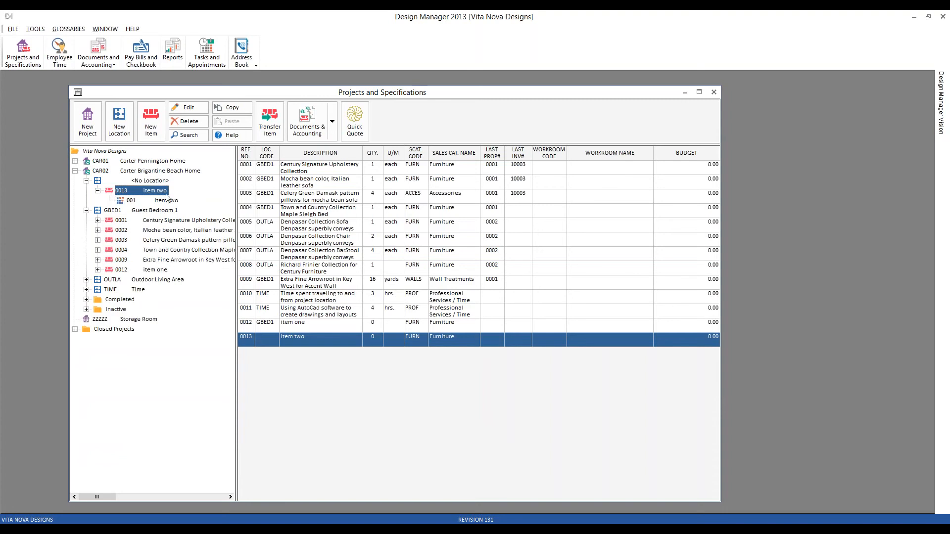
click(159, 271)
click(154, 191)
click(97, 269)
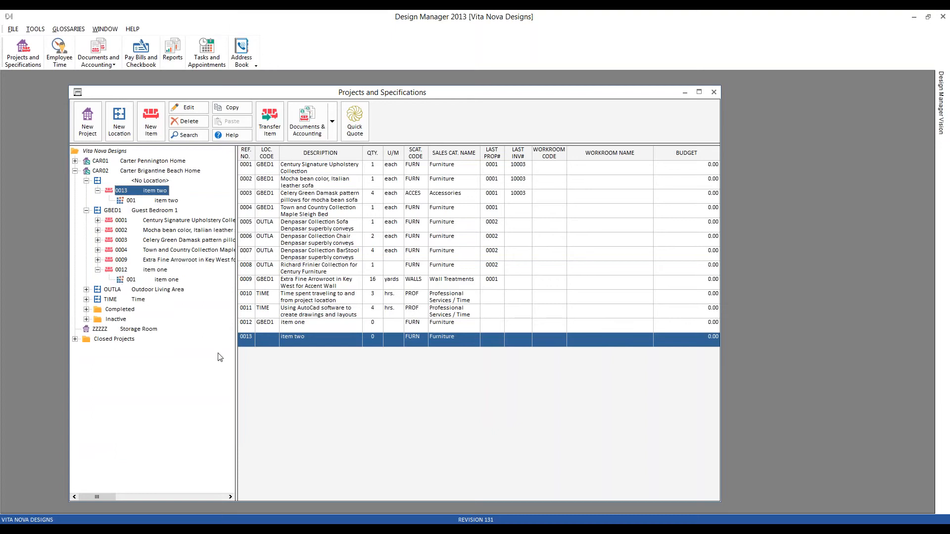
click(165, 280)
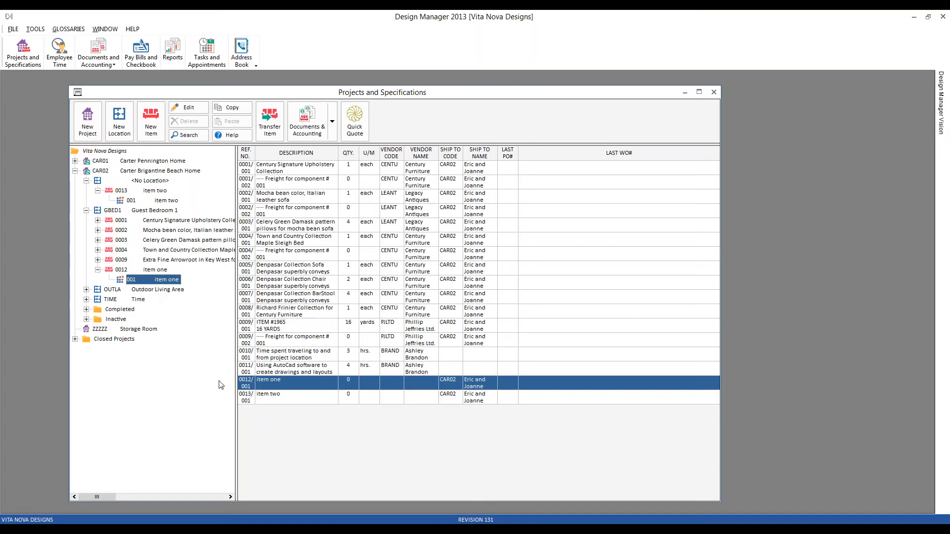
- Extend item one's client description to "item one description", copy the whole text, and leave the item without saving
click(159, 270)
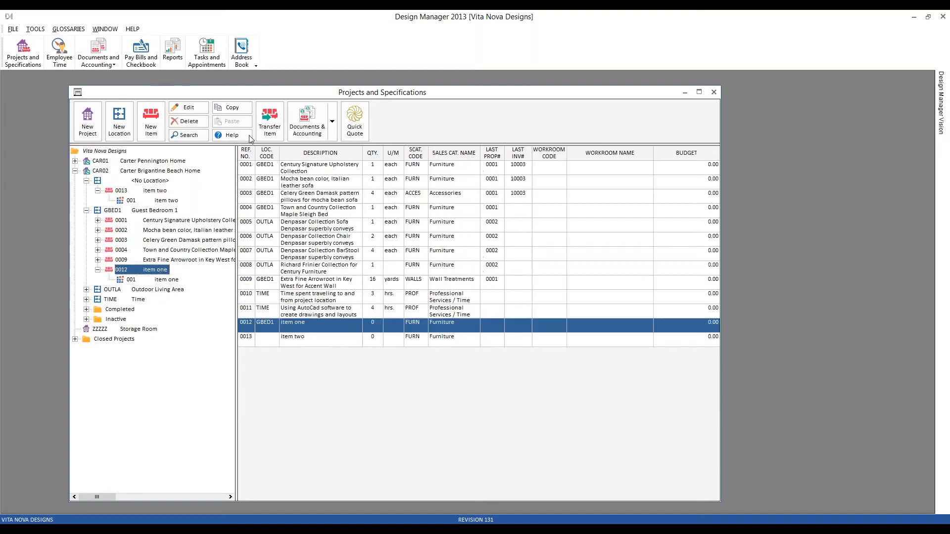
click(189, 107)
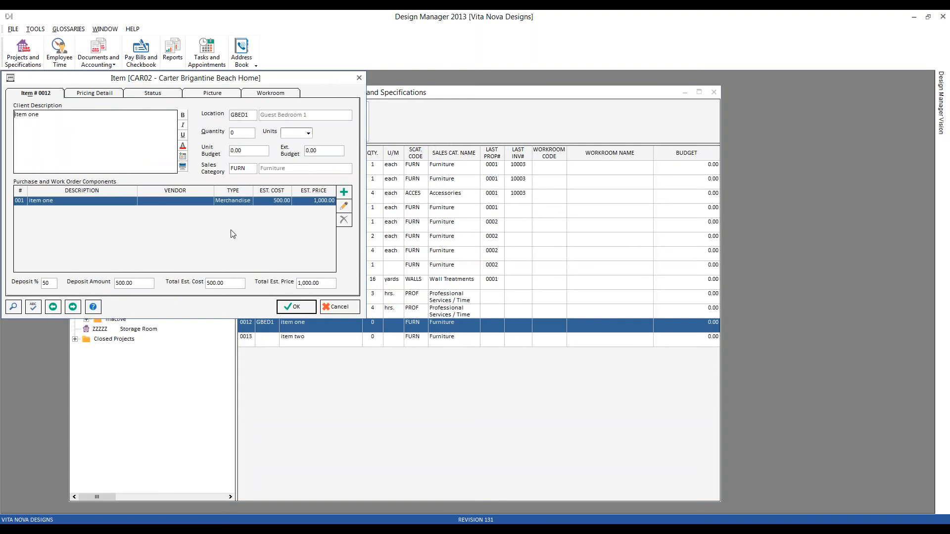
click(111, 118)
text(description)
key(ctrl+a)
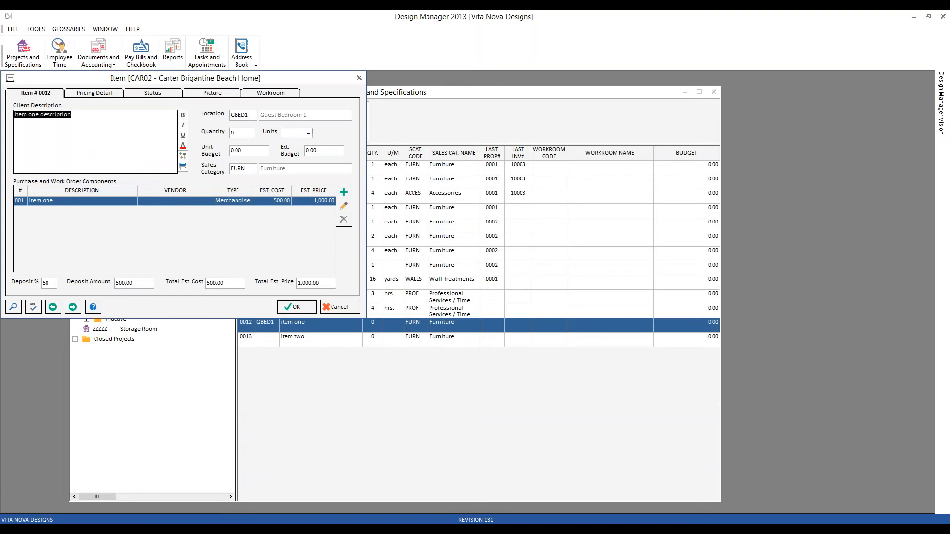
right_click(55, 113)
click(79, 145)
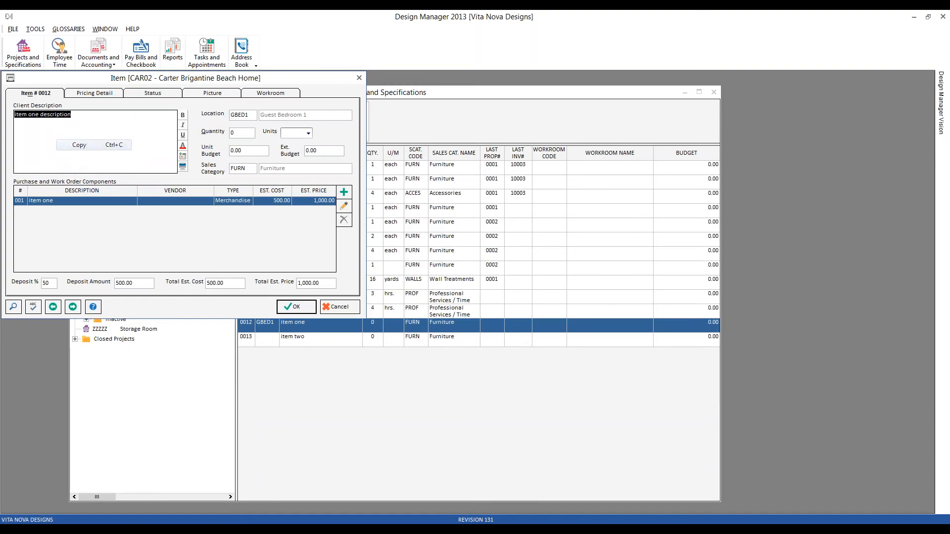
click(339, 308)
- Paste the copied description below the existing text in item two's client description and save the item
click(138, 191)
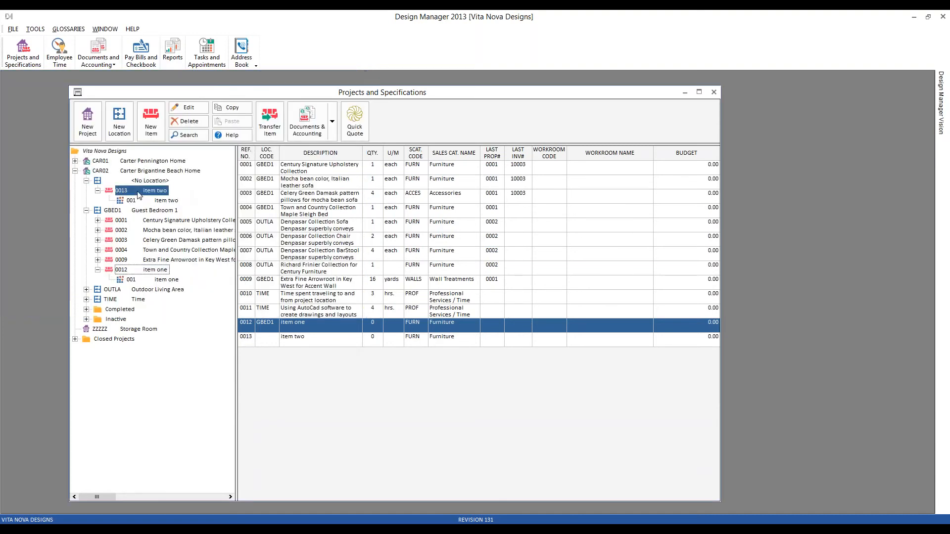
click(187, 109)
click(130, 144)
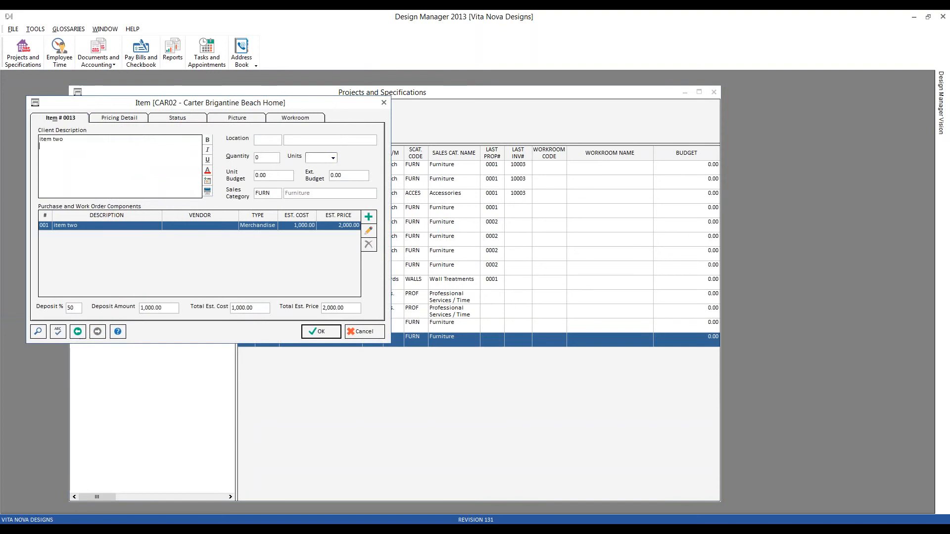
key(Return)
key(ctrl+v)
click(321, 332)
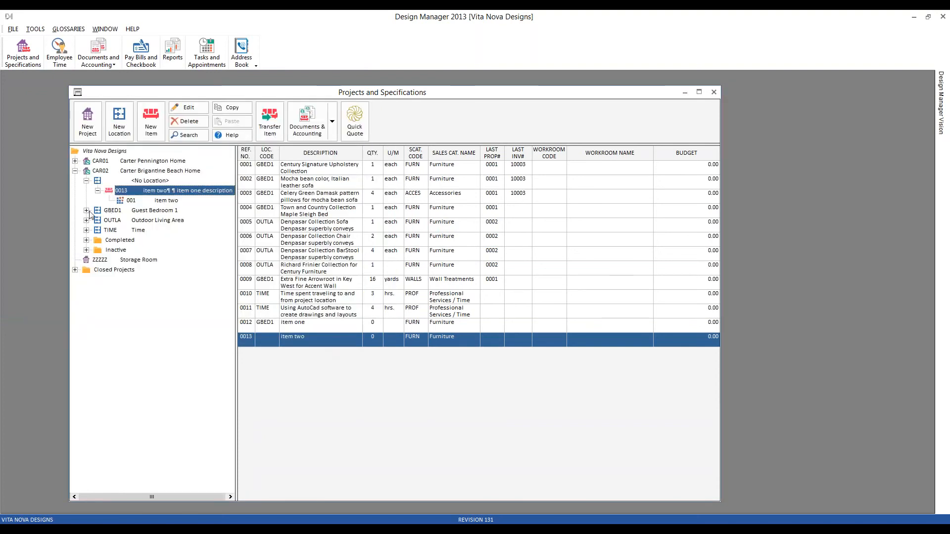
- Copy item one's component 001 from Guest Bedroom 1 and paste it under item two
click(87, 210)
click(164, 280)
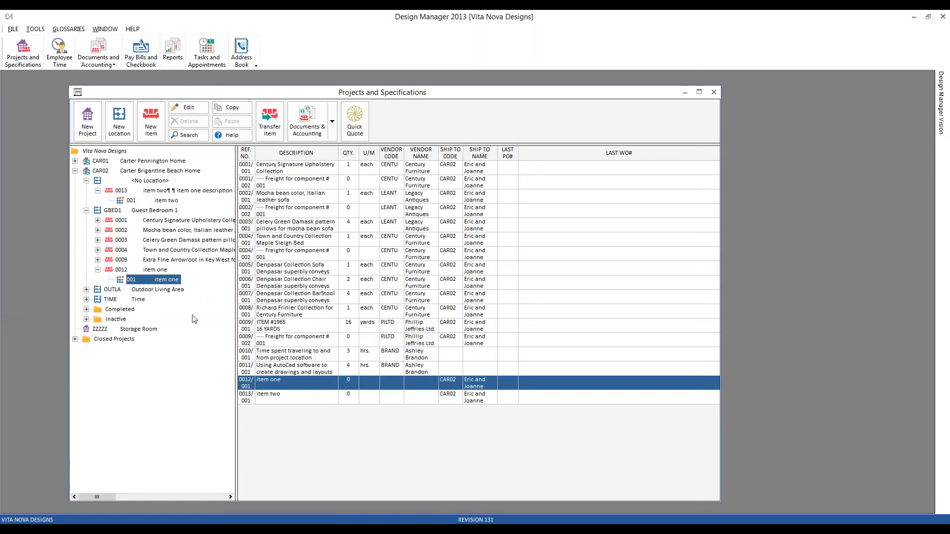
click(232, 108)
click(170, 191)
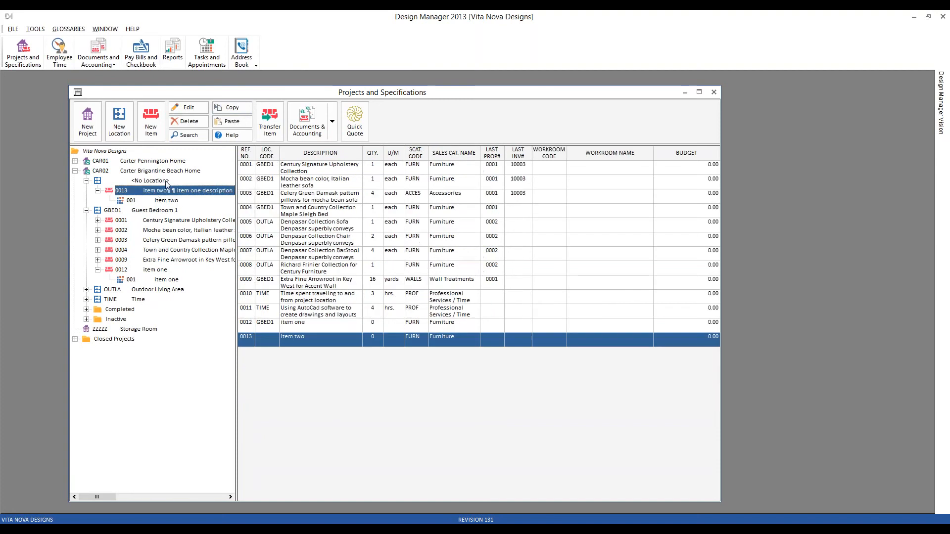
click(226, 122)
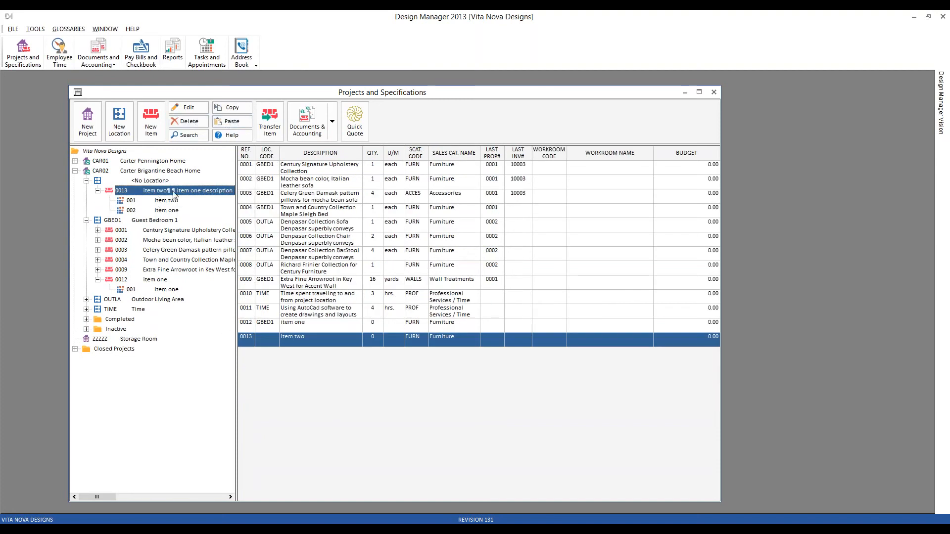
- Review the components, costs and prices listed in item two and leave the item without saving
click(202, 111)
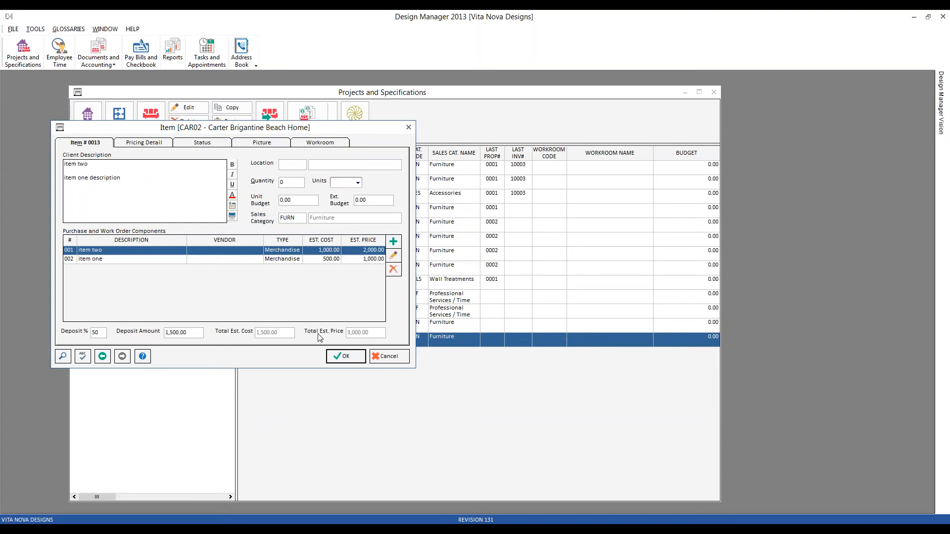
click(200, 259)
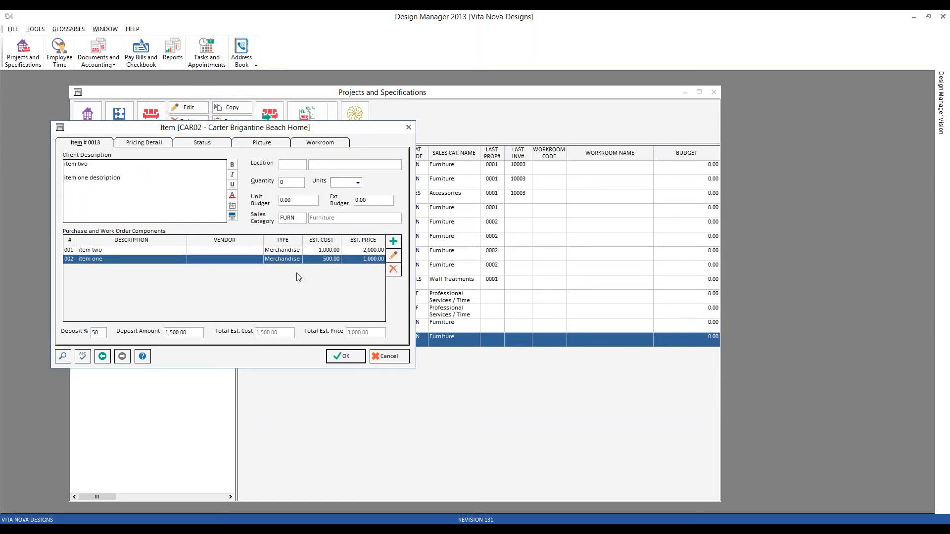
click(389, 356)
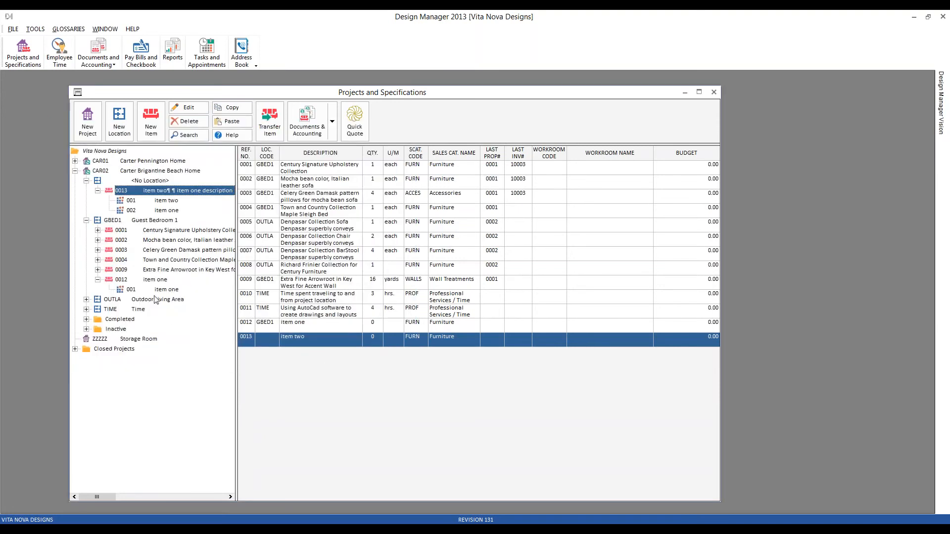
- Delete item one from Guest Bedroom 1 along with all its components
click(149, 280)
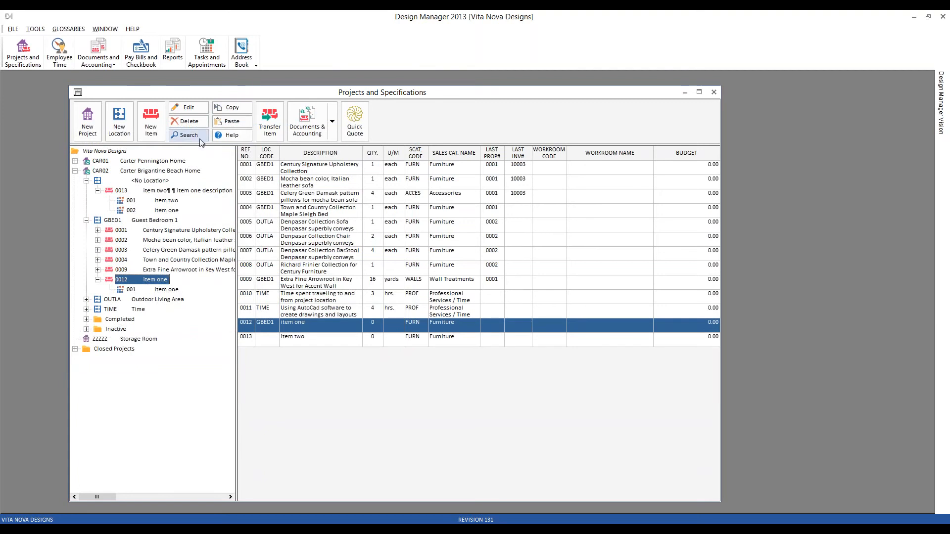
click(186, 121)
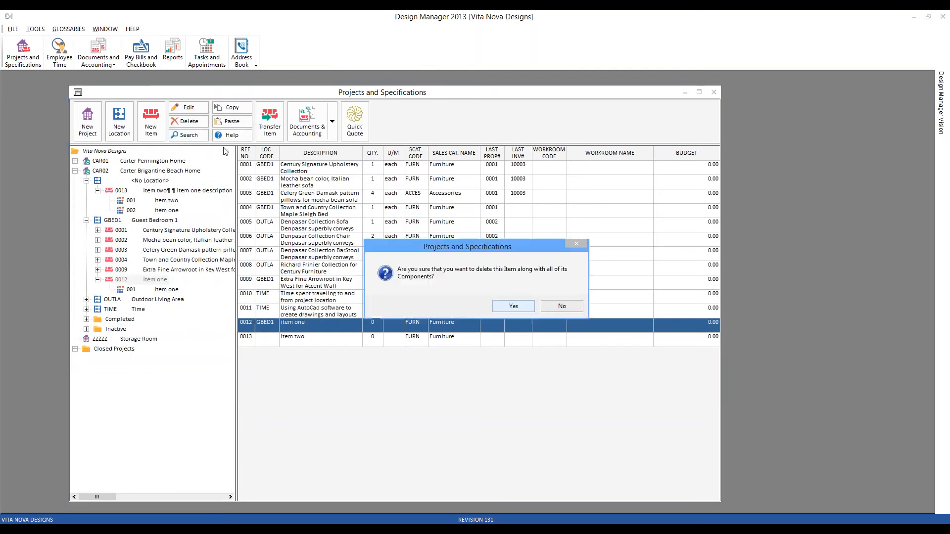
click(513, 306)
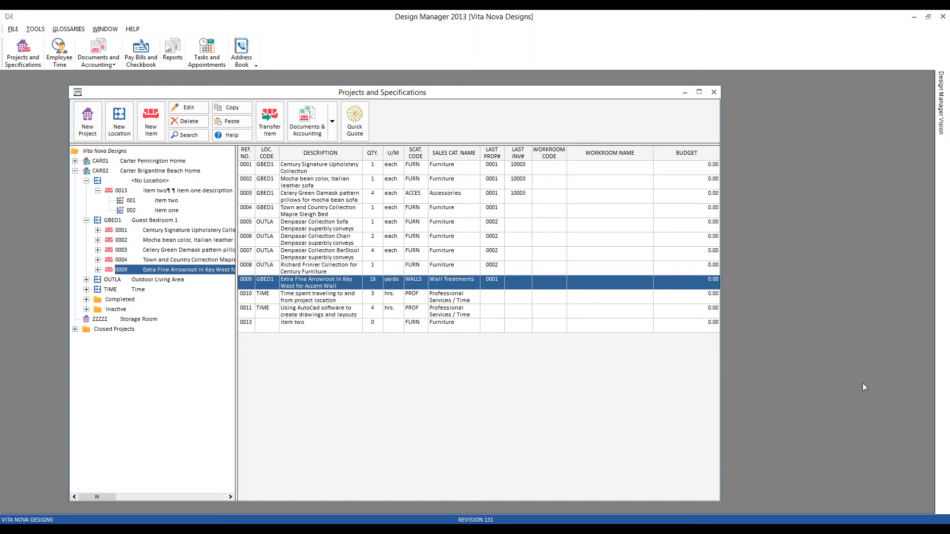
- Close the project specifications and check the status of Kravet purchase order 0004 in project CAR01, leaving it without saving
click(943, 309)
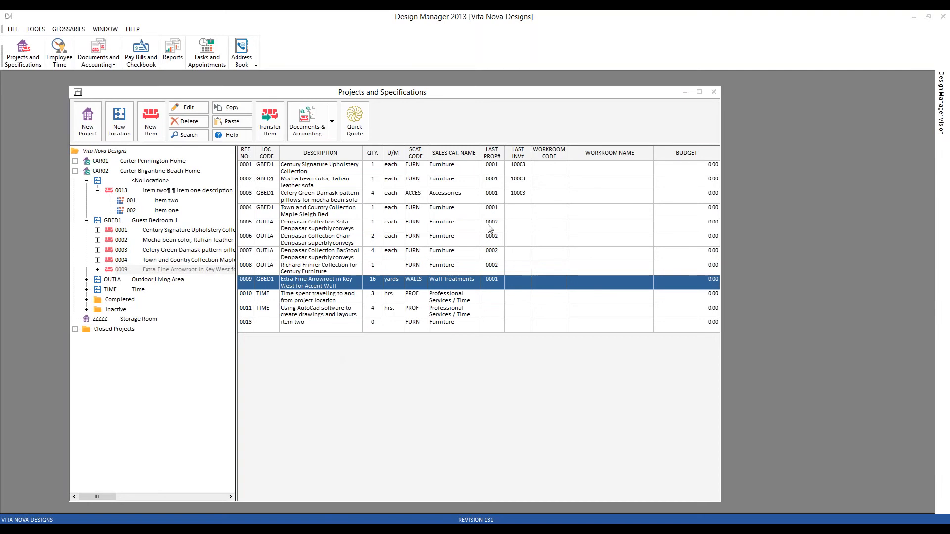
click(714, 92)
click(94, 54)
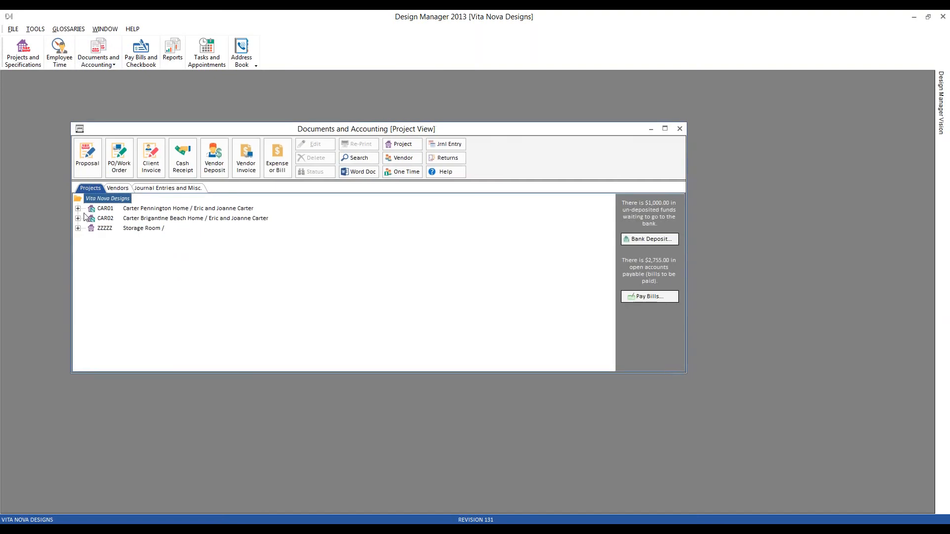
click(78, 209)
click(91, 228)
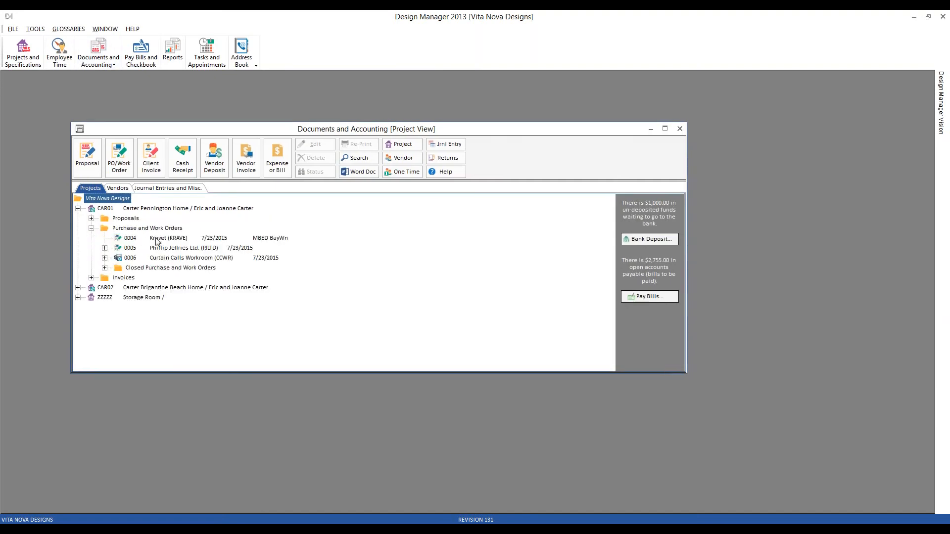
click(156, 240)
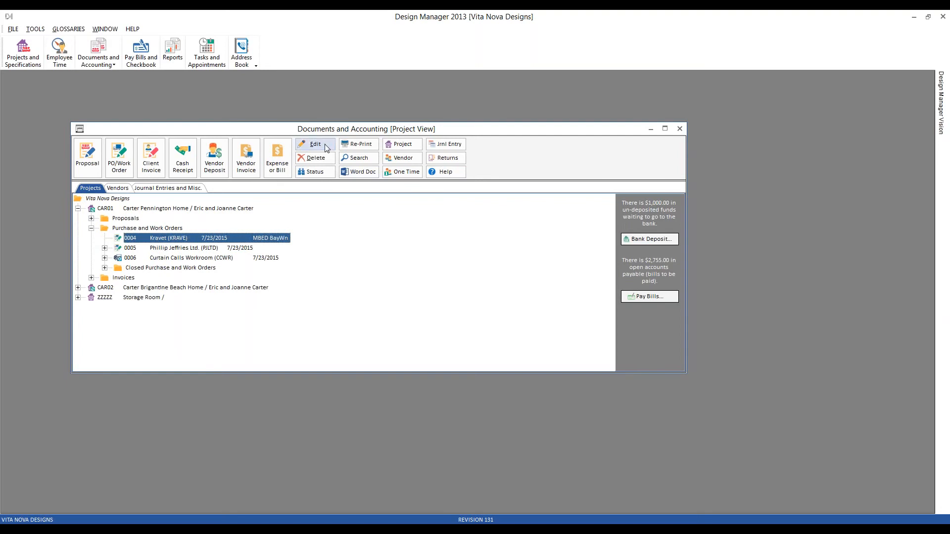
click(322, 174)
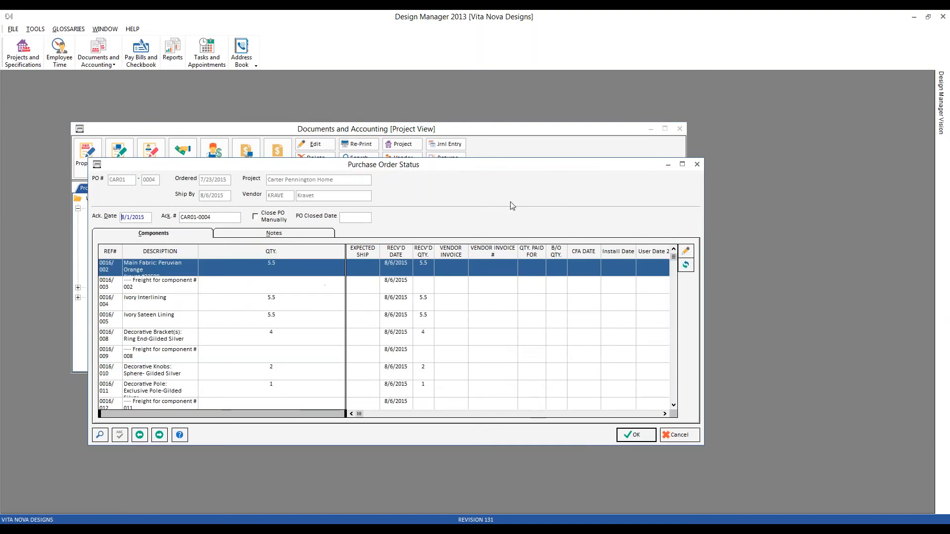
drag(414, 169, 418, 187)
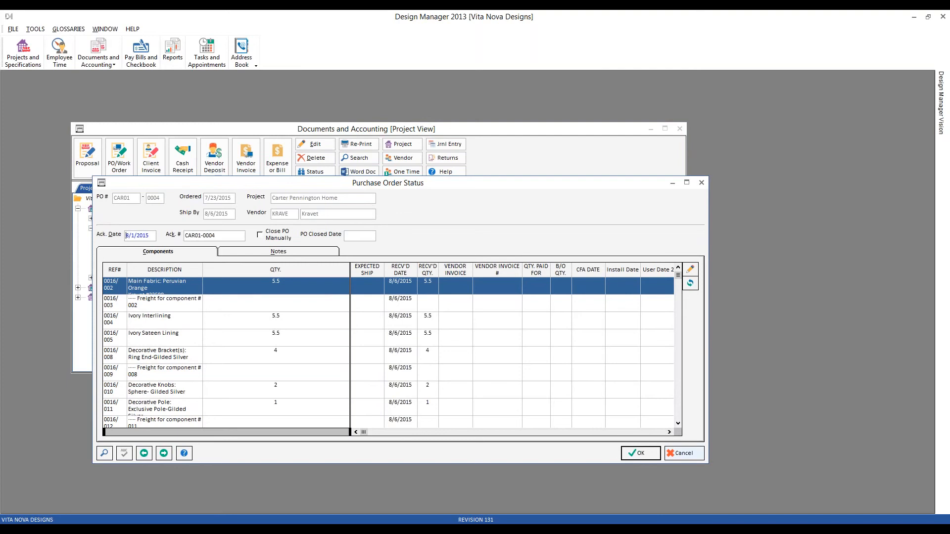
click(683, 453)
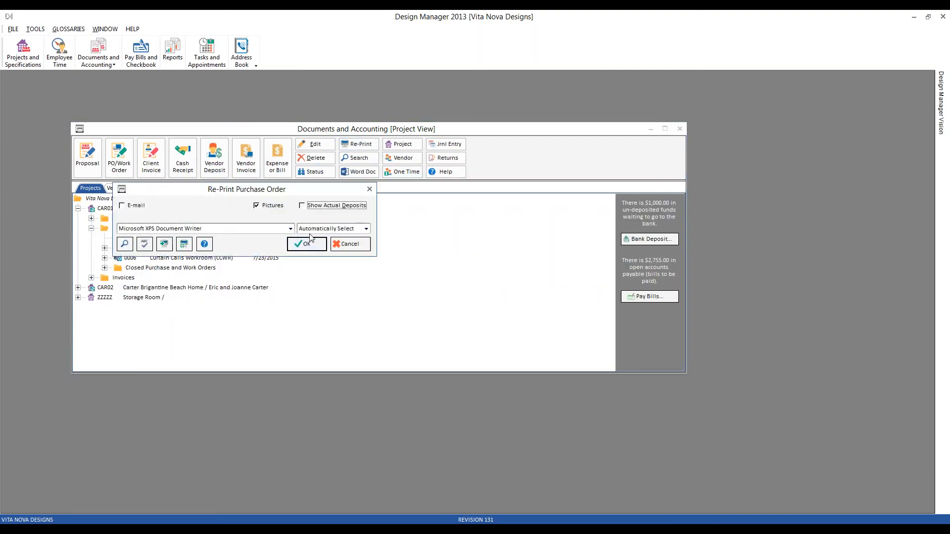
- Preview the reprint of Kravet purchase order 0004 with pictures, examine its Ship To address, and close the preview
click(307, 245)
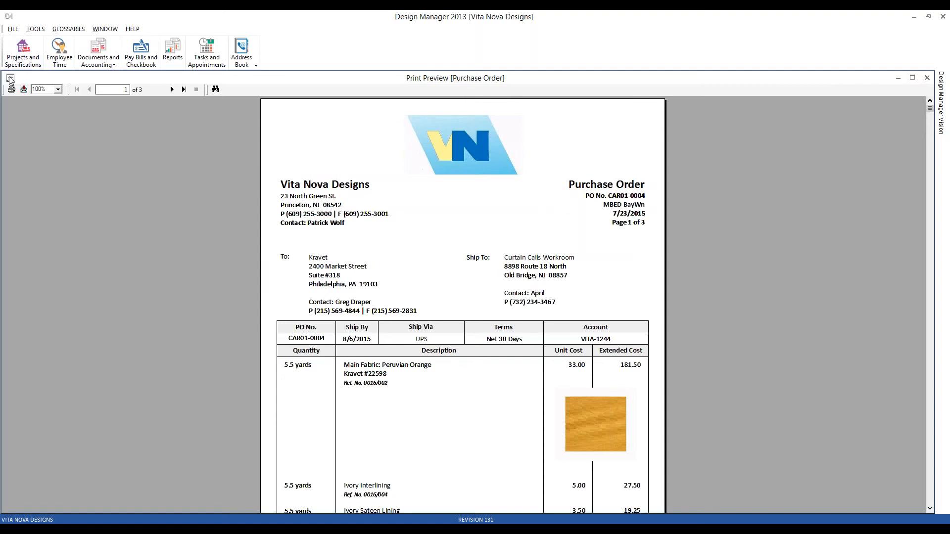
click(539, 281)
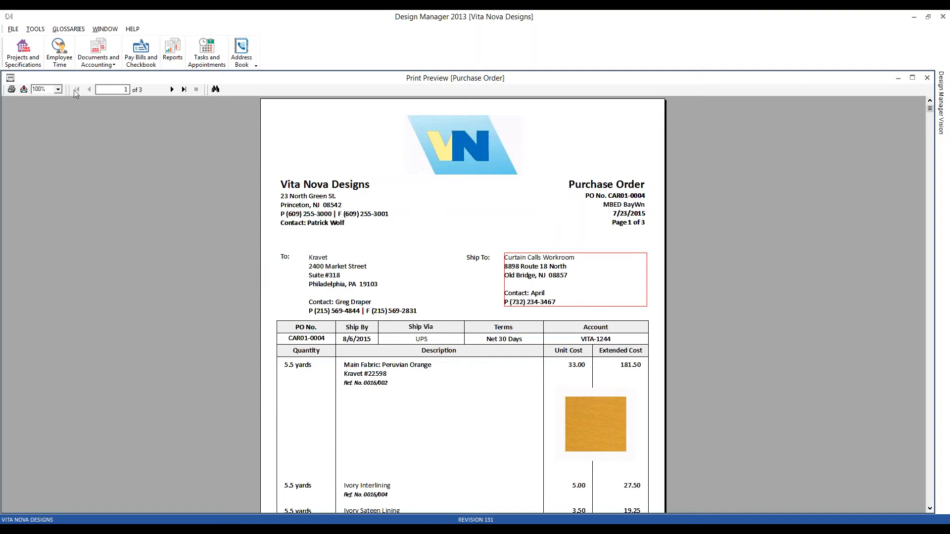
double_click(10, 78)
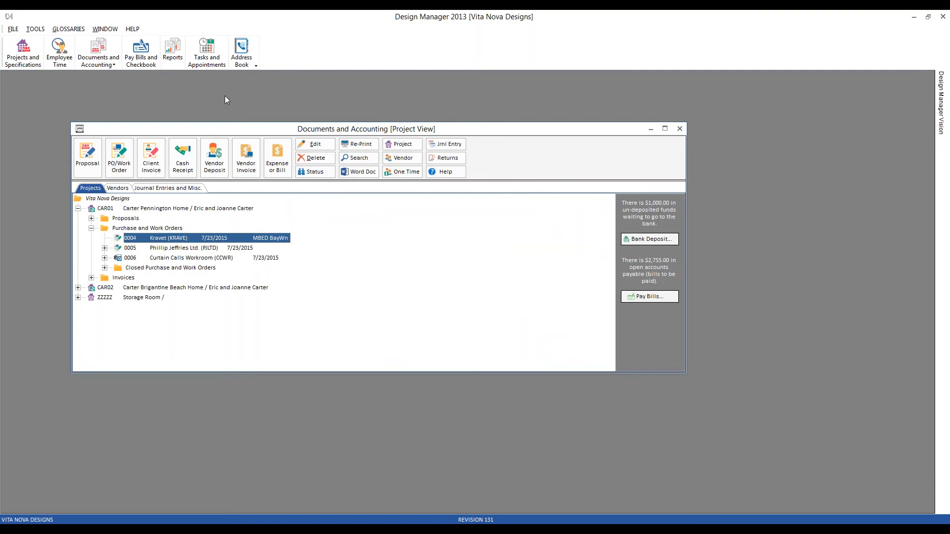
- Open project CAR01 for editing and turn off the option making the default PO ship-to the same as the site
click(23, 52)
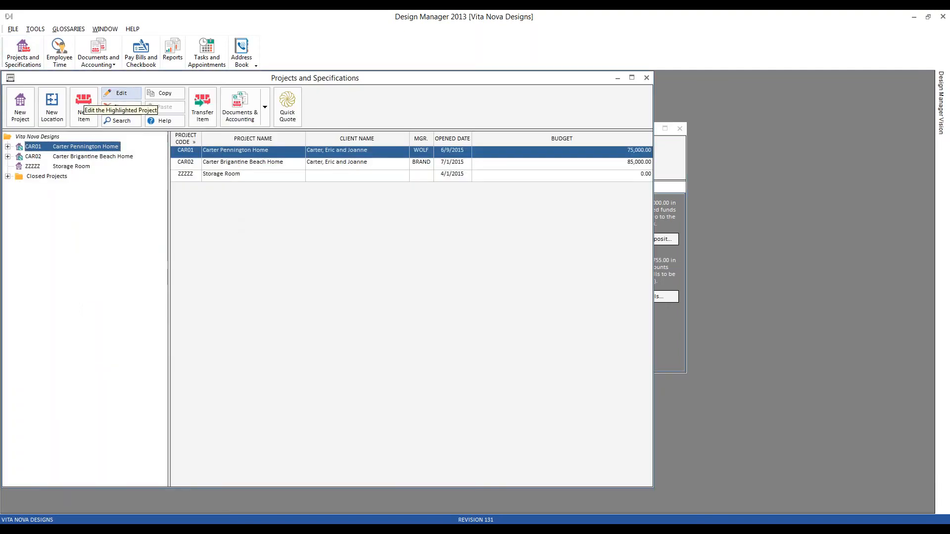
drag(137, 79, 173, 95)
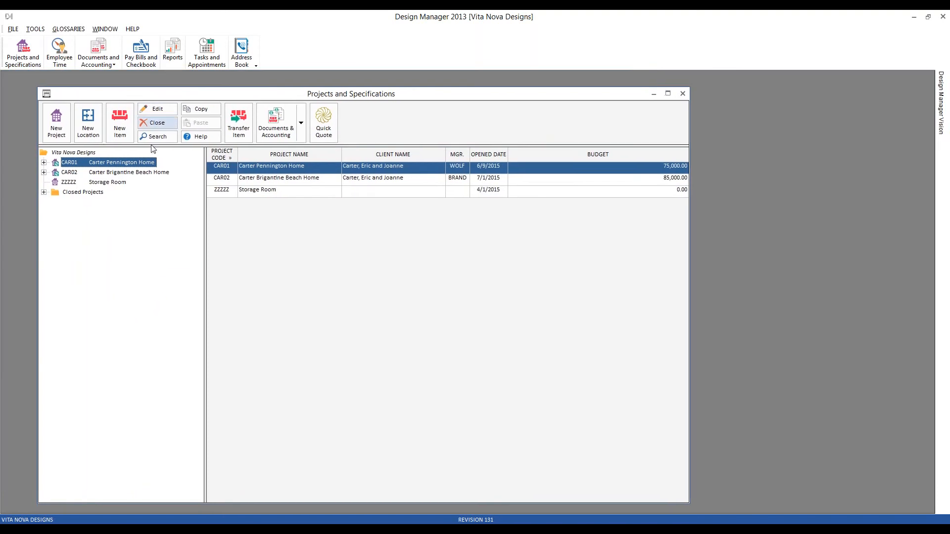
click(157, 109)
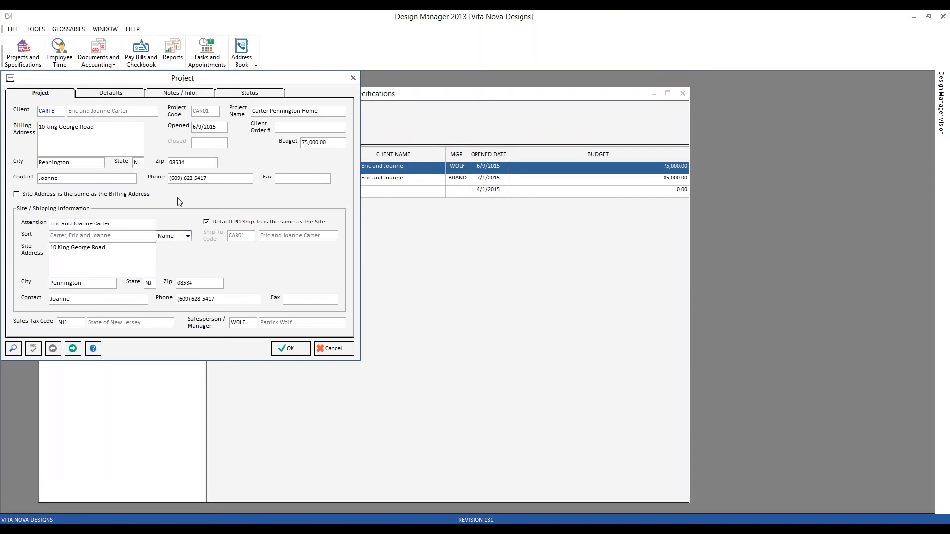
click(78, 142)
click(101, 245)
click(207, 222)
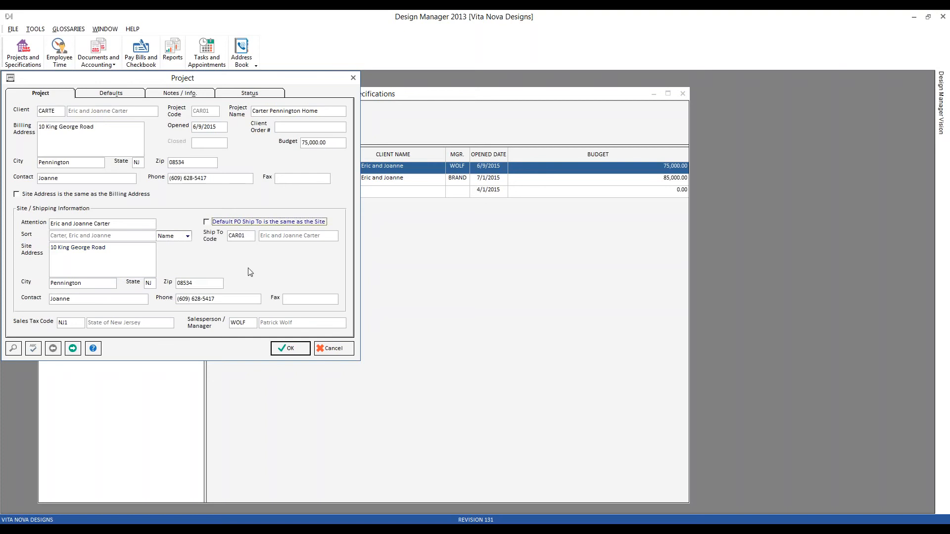
- Set project CAR01's default Ship To Code to VNDES (Vita Nova Designs) and save the project
click(246, 238)
click(13, 348)
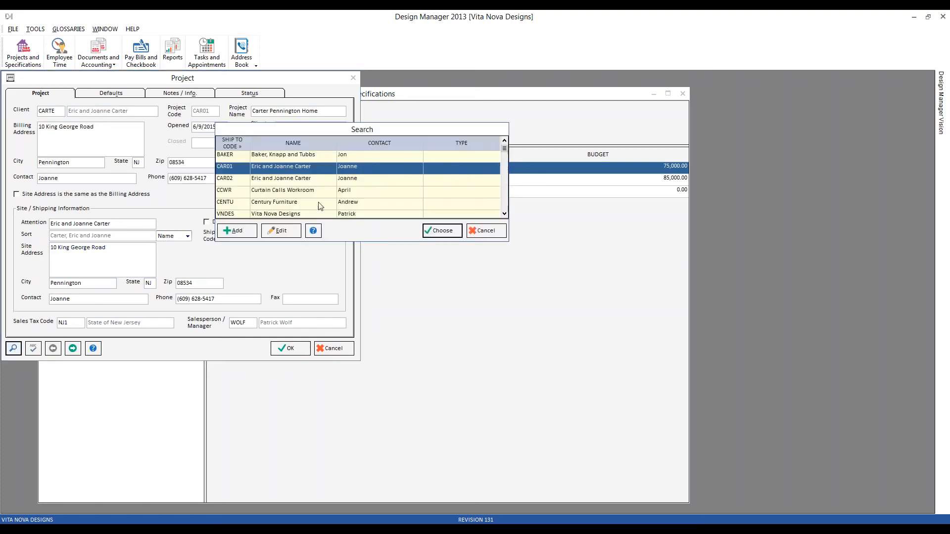
scroll(370, 199, down, 2)
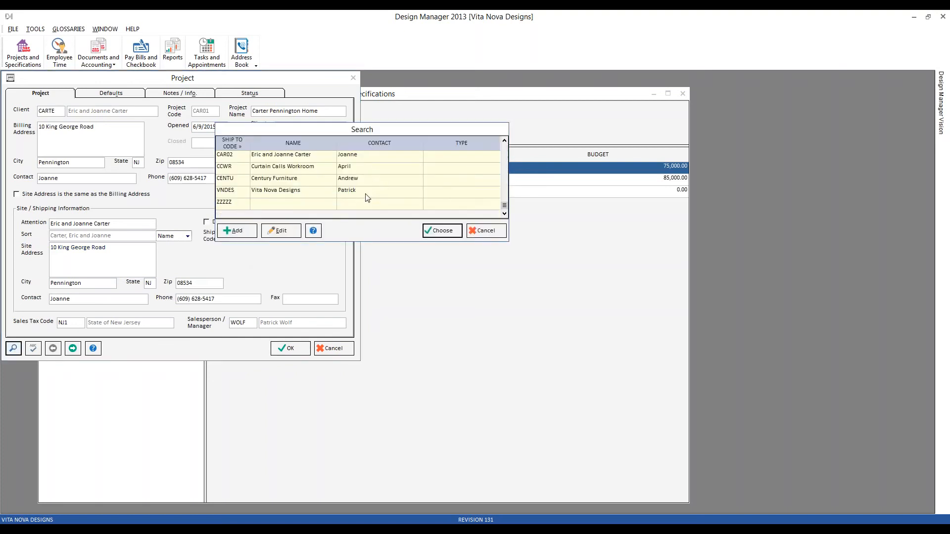
click(285, 181)
click(325, 193)
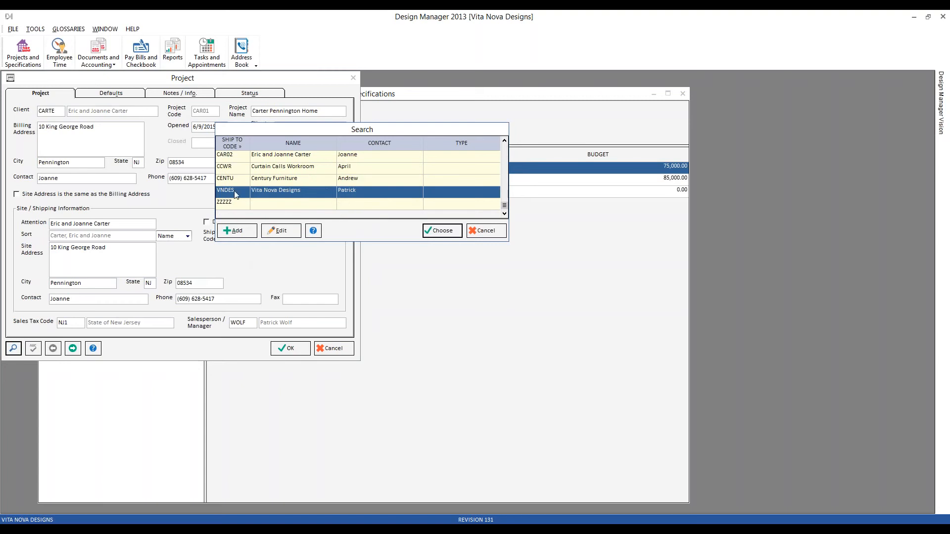
click(442, 231)
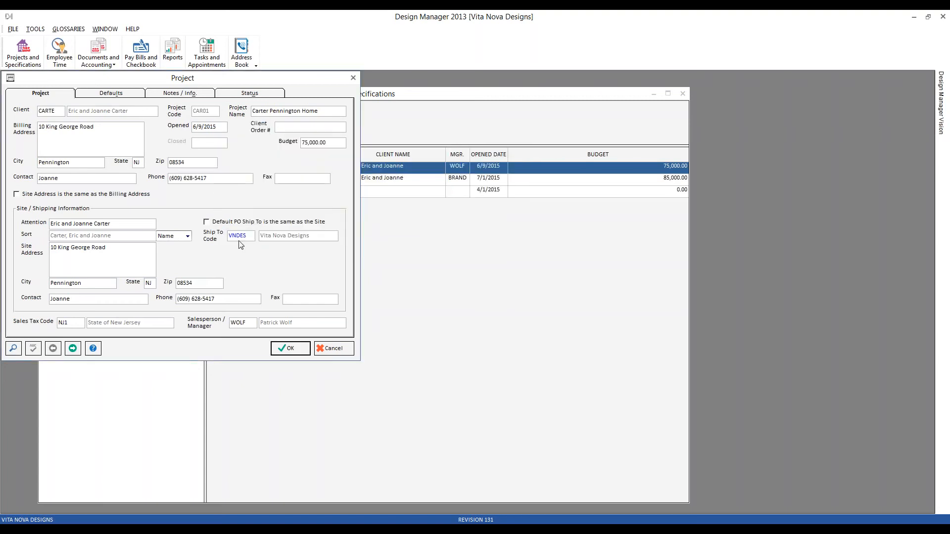
click(292, 348)
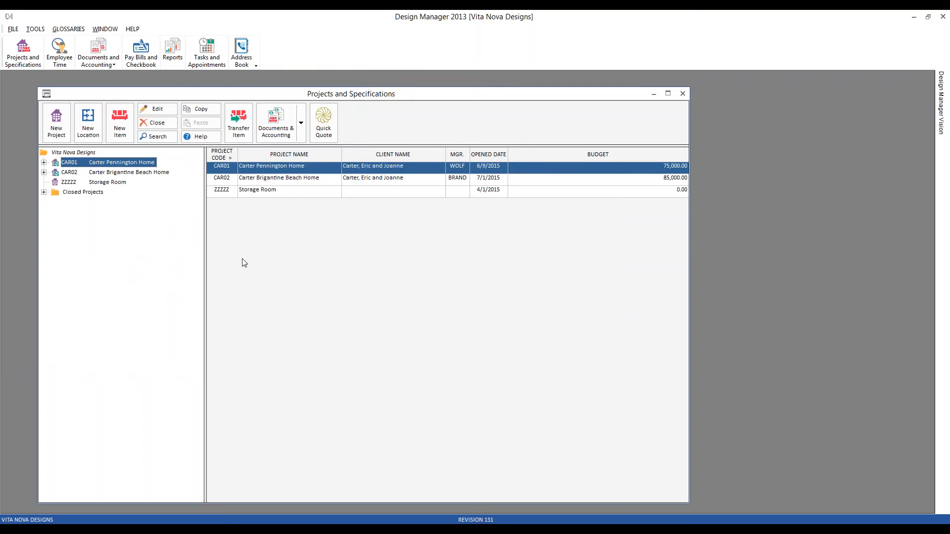
- Preview the reprint of Phillip Jeffries Ltd. purchase order 0005 from project CAR01 to check its Ship To address
click(99, 50)
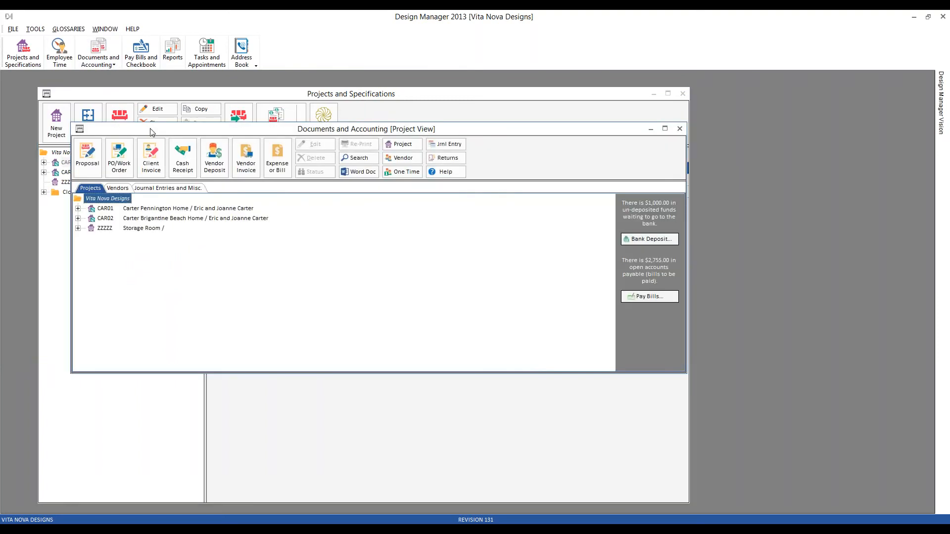
drag(151, 131, 270, 100)
click(196, 178)
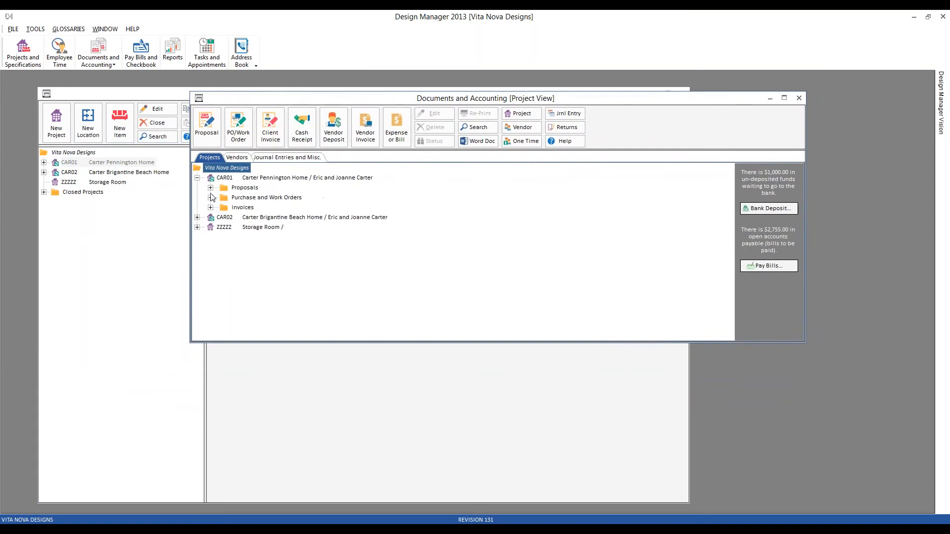
click(210, 198)
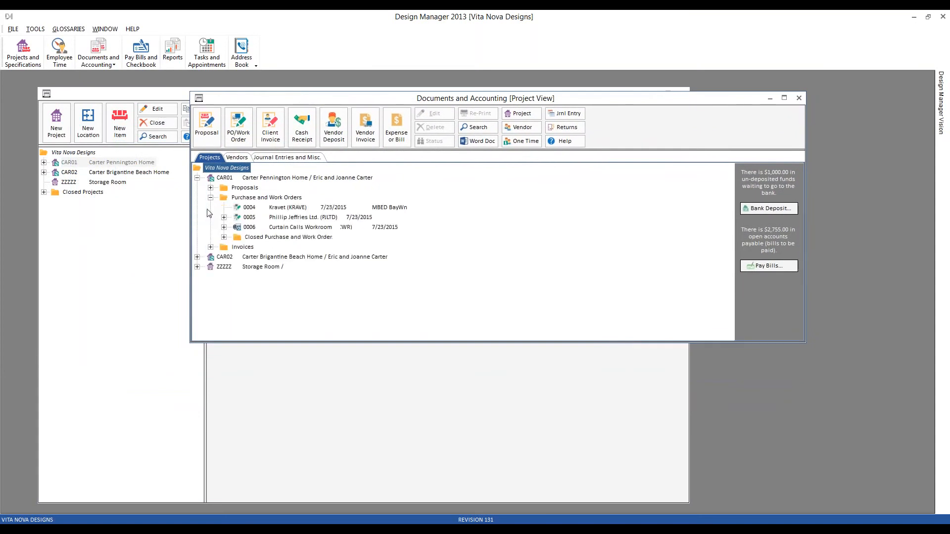
click(302, 217)
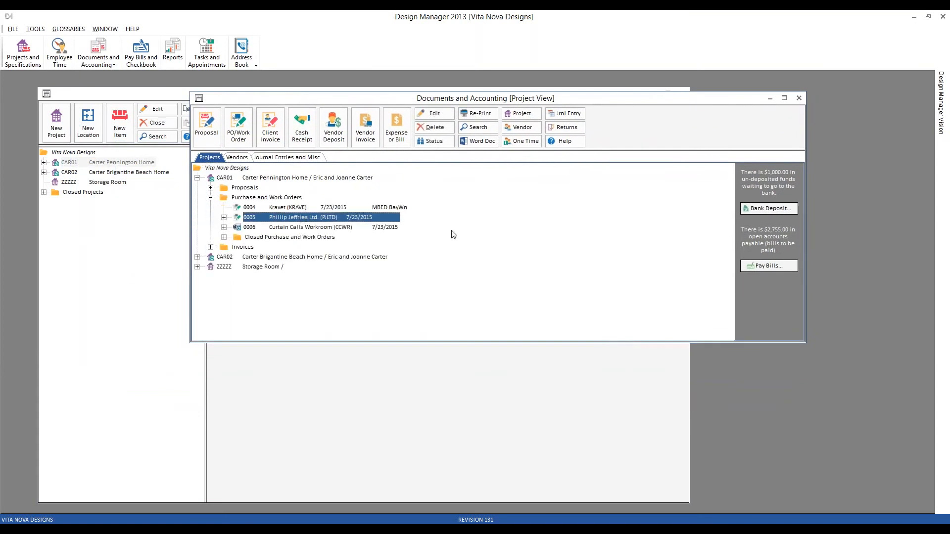
click(223, 217)
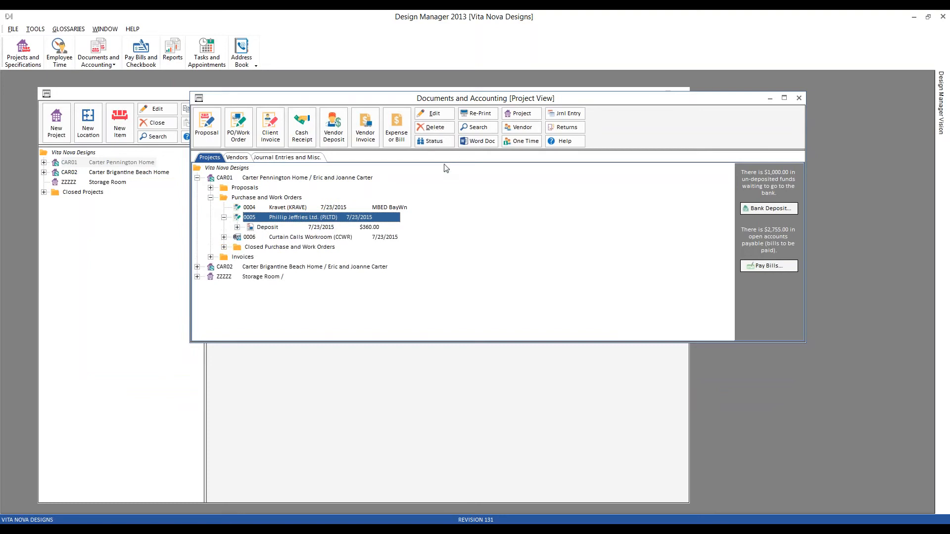
click(478, 113)
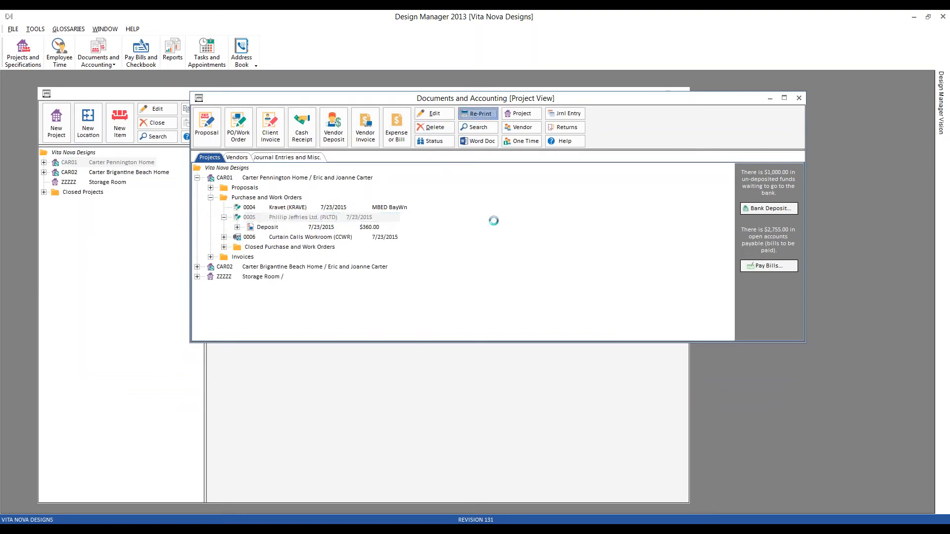
click(218, 158)
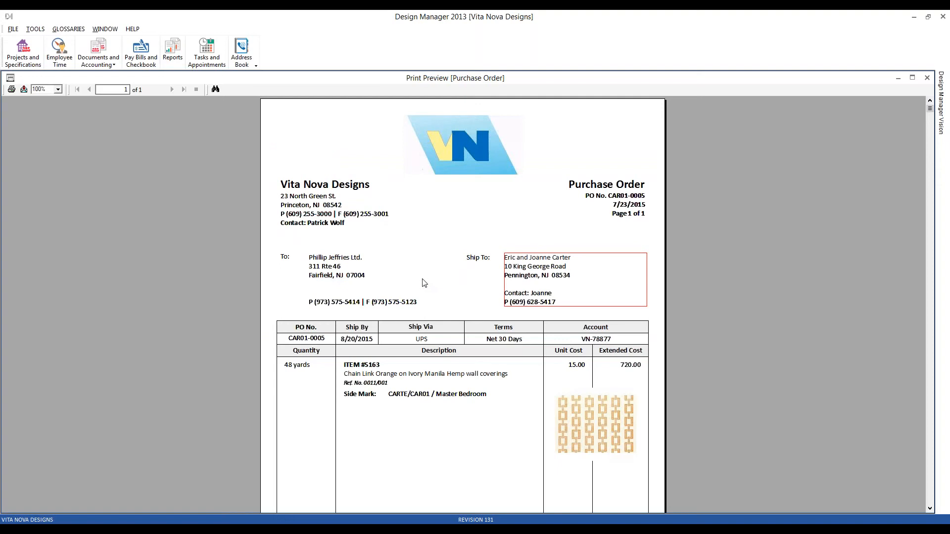
- Close the purchase order preview and check the status of Phillip Jeffries Ltd. purchase order 0005 without changing it
click(11, 80)
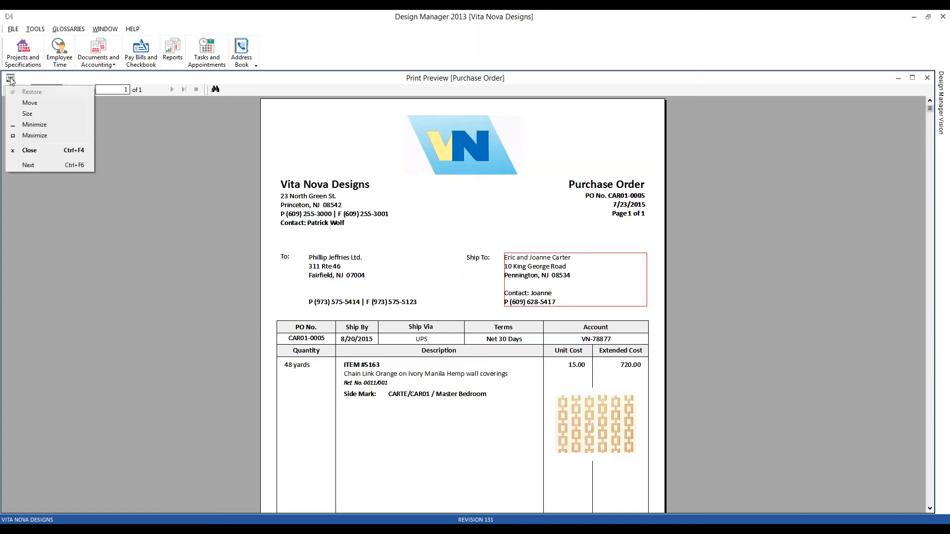
click(29, 149)
click(120, 90)
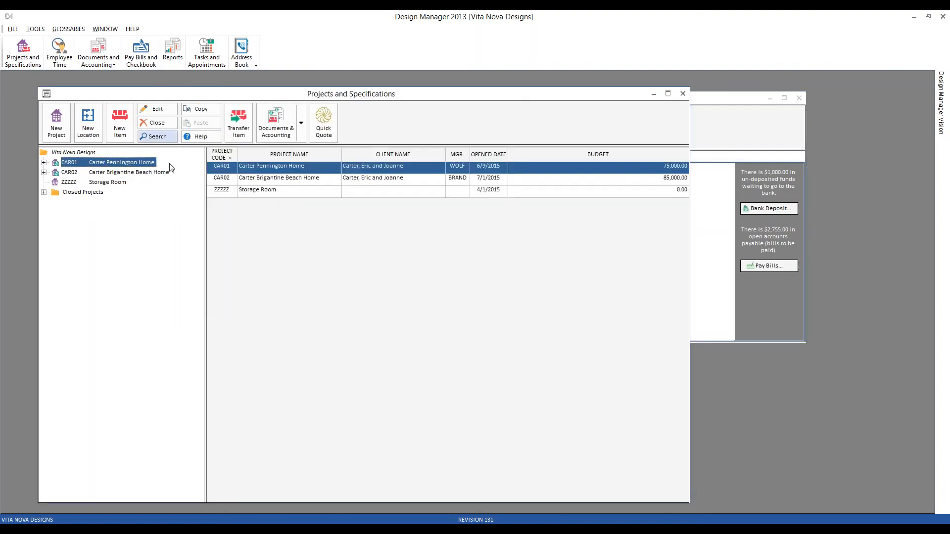
click(706, 115)
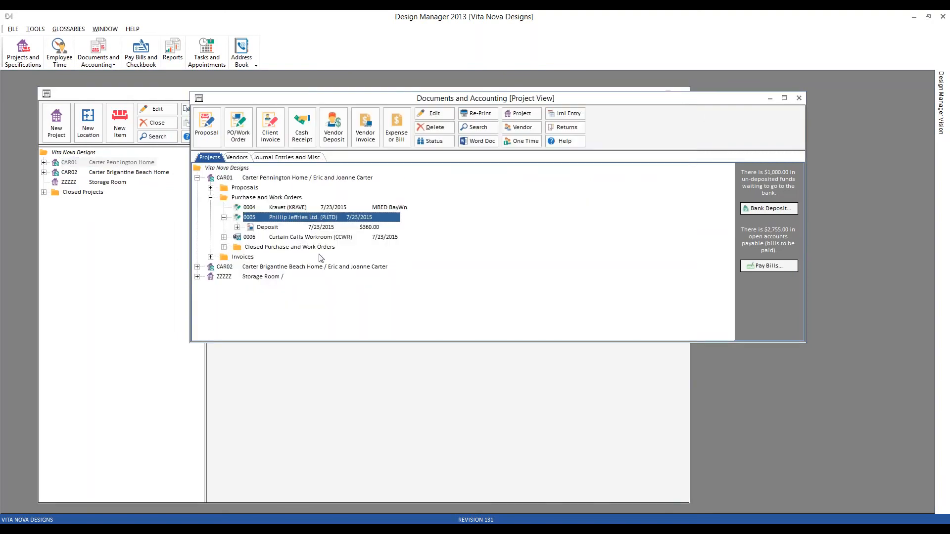
click(439, 142)
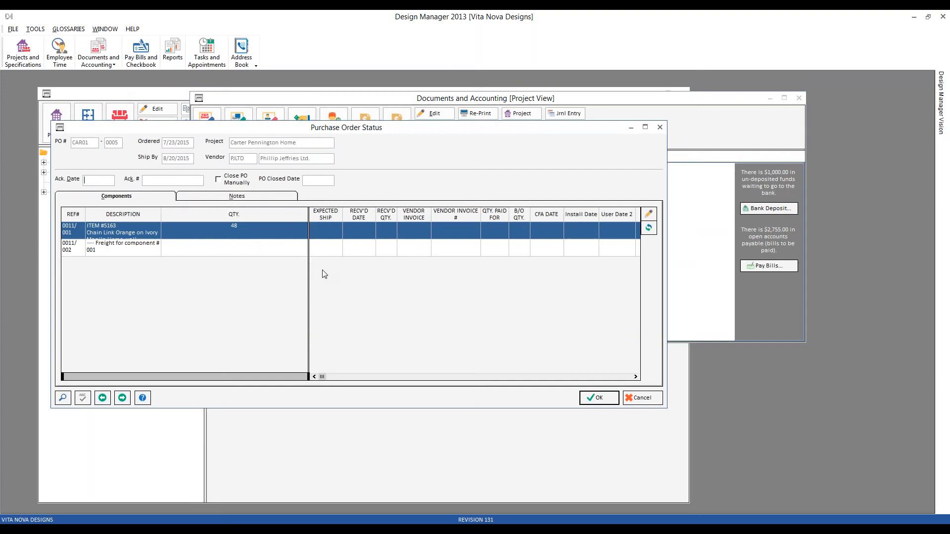
click(658, 401)
- Open component 001 of item 0011, the Chain Link Orange wall coverings in project CAR01, for editing
click(123, 95)
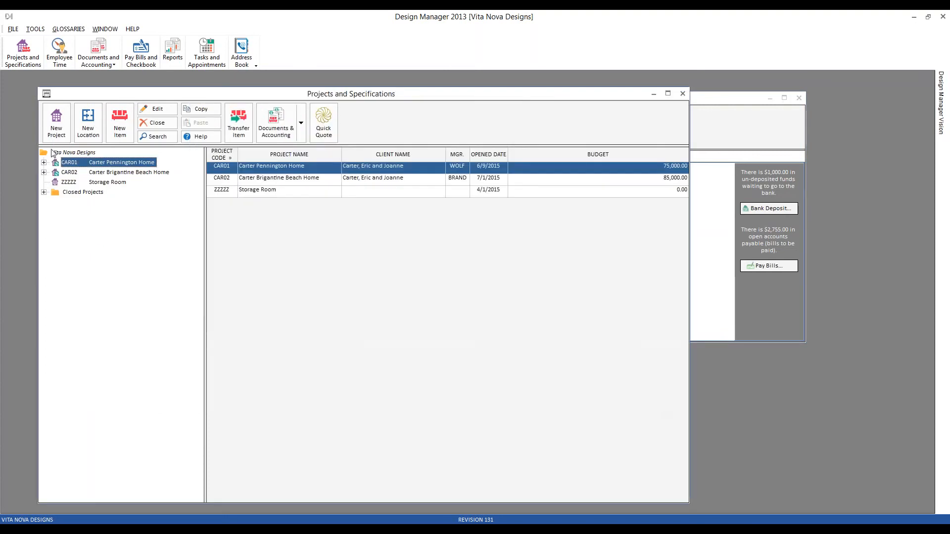
click(43, 162)
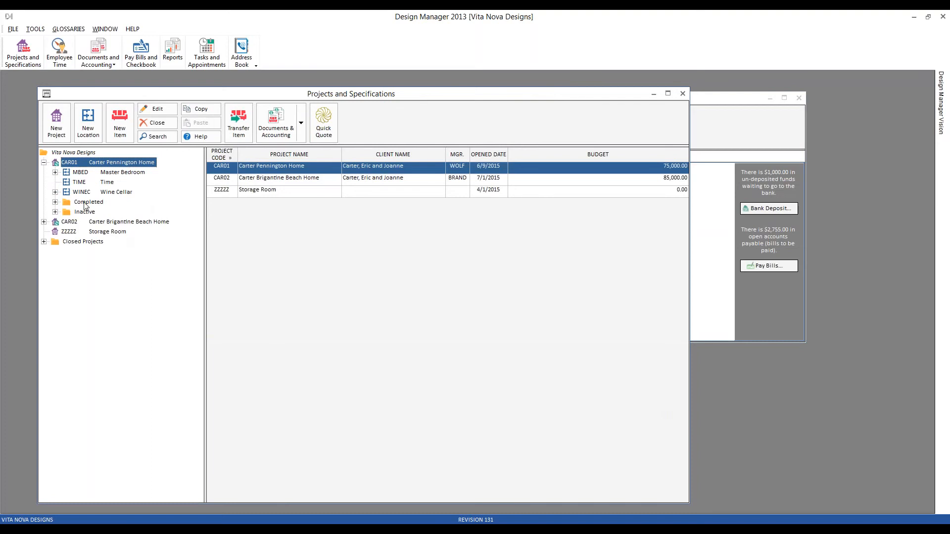
click(55, 192)
click(106, 233)
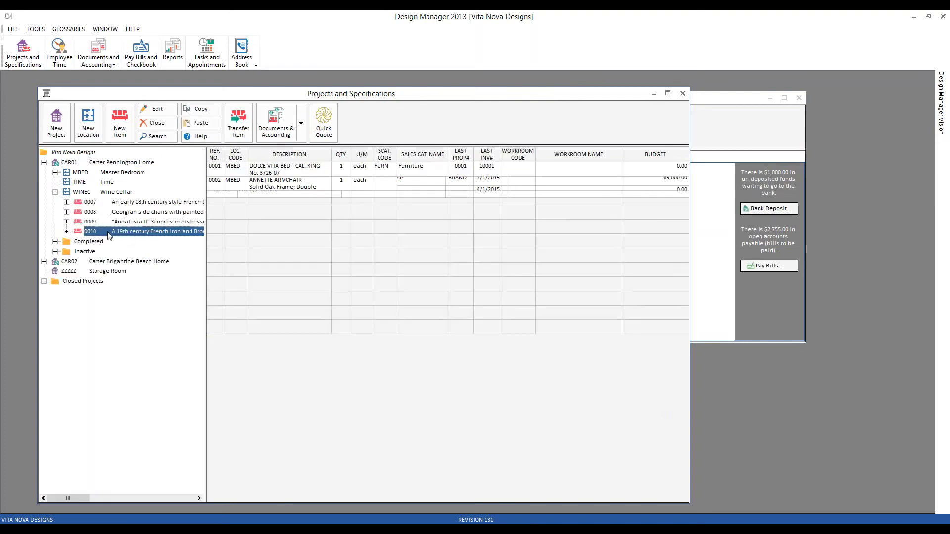
click(249, 317)
double_click(290, 313)
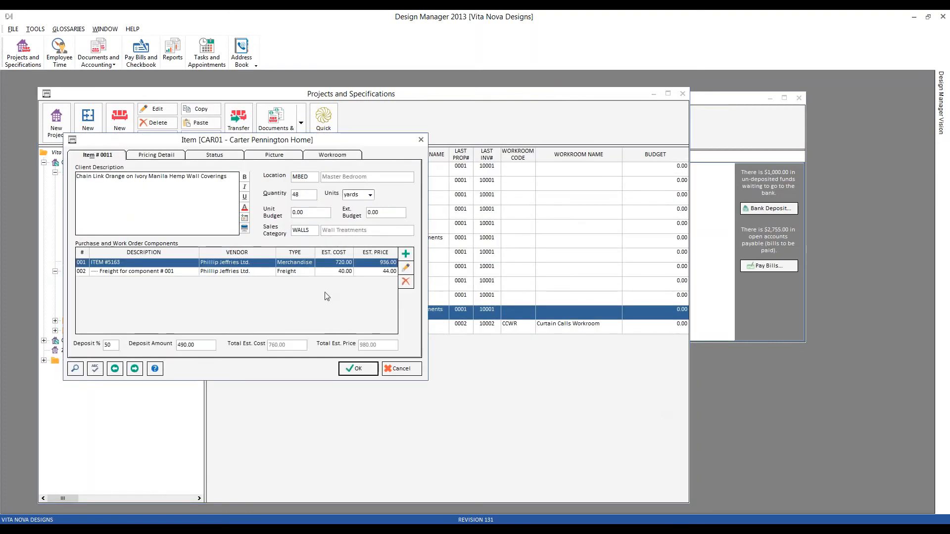
click(406, 268)
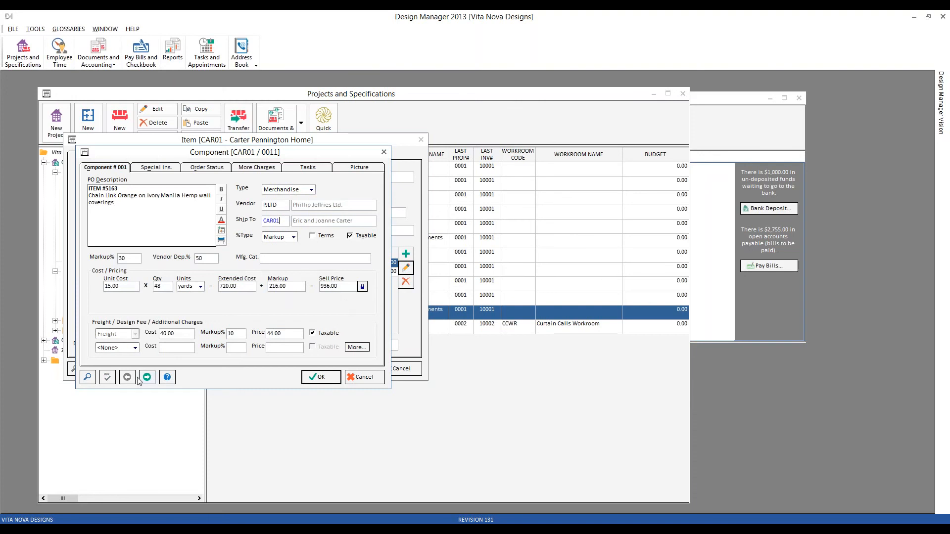
- Set the component's Ship To code to VNDES (Vita Nova Designs) and save both the component and the item
click(89, 378)
scroll(317, 287, down, 1)
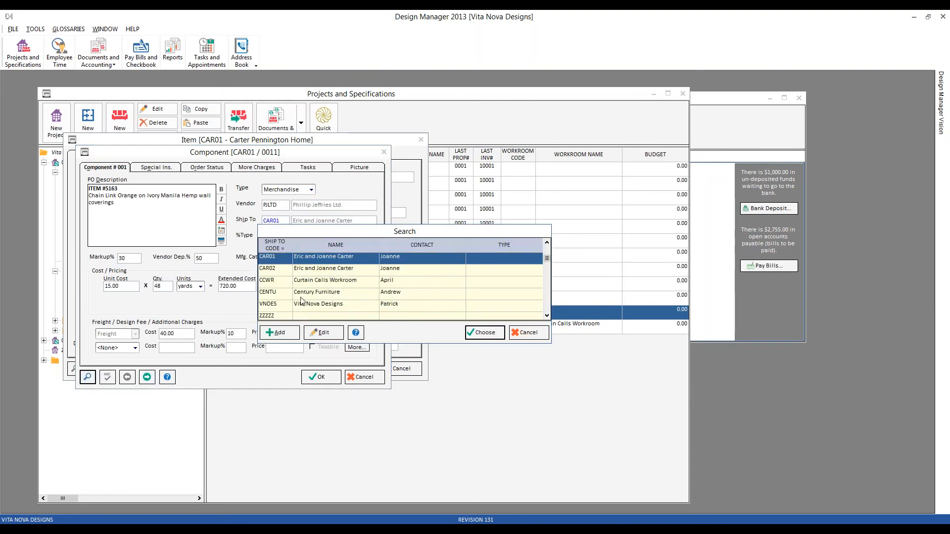
click(307, 304)
click(483, 332)
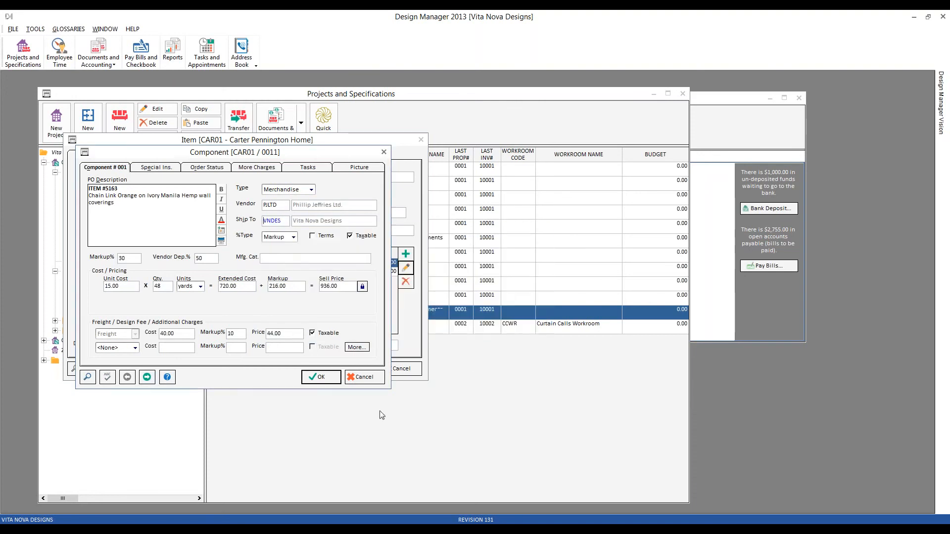
click(334, 376)
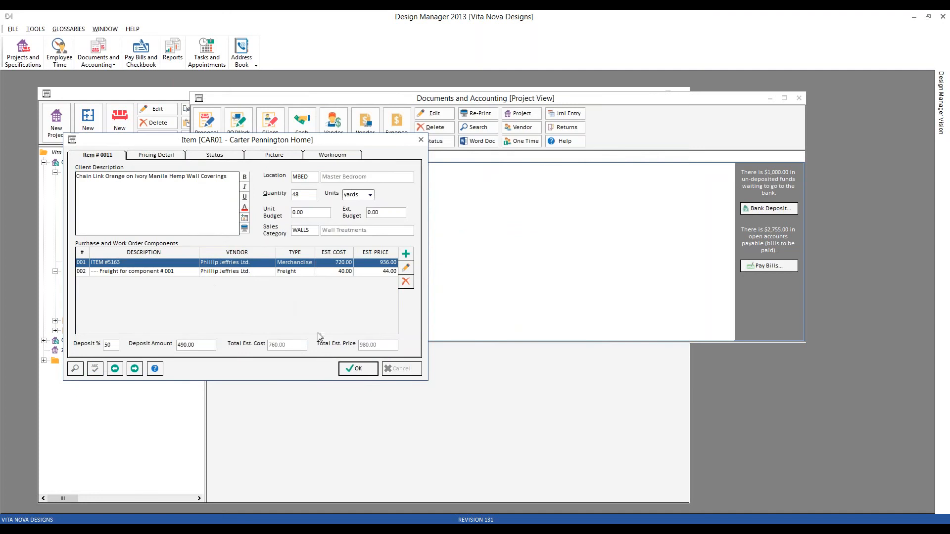
click(359, 369)
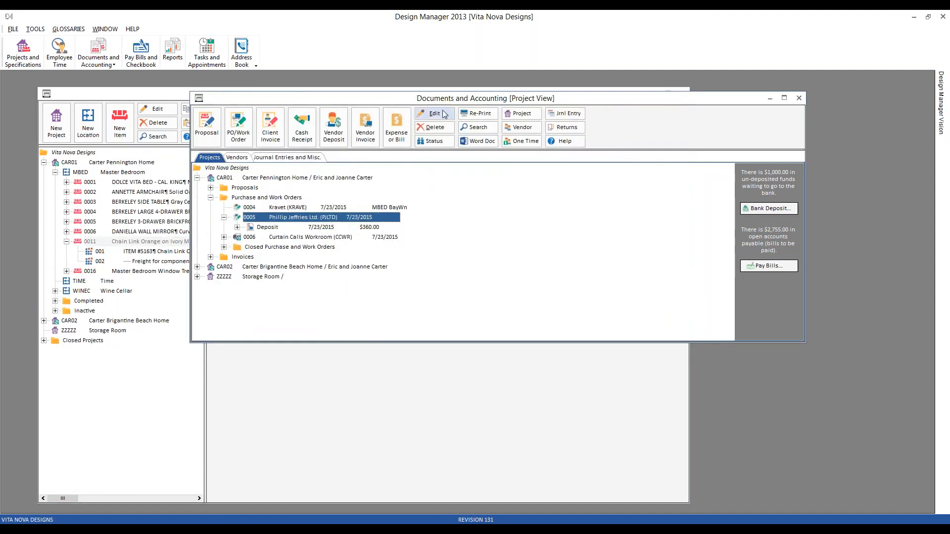
- Open Phillip Jeffries Ltd. purchase order 0005 for a change order and check the Ship To of its two tagged components
click(436, 114)
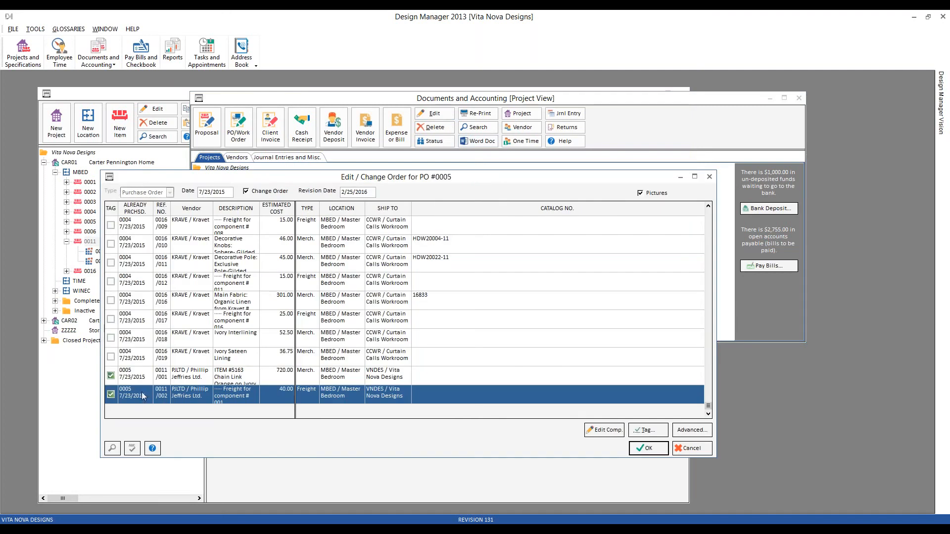
click(382, 378)
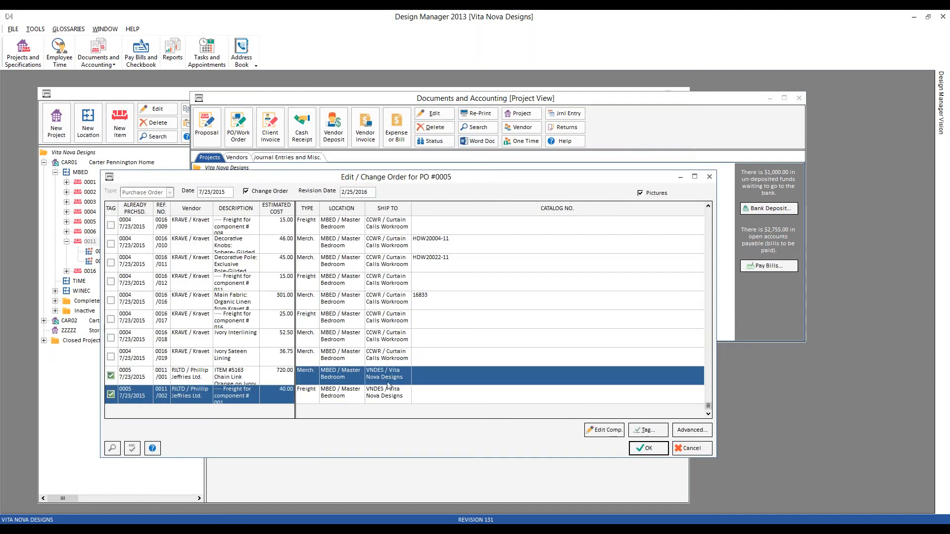
click(390, 393)
click(390, 380)
click(393, 391)
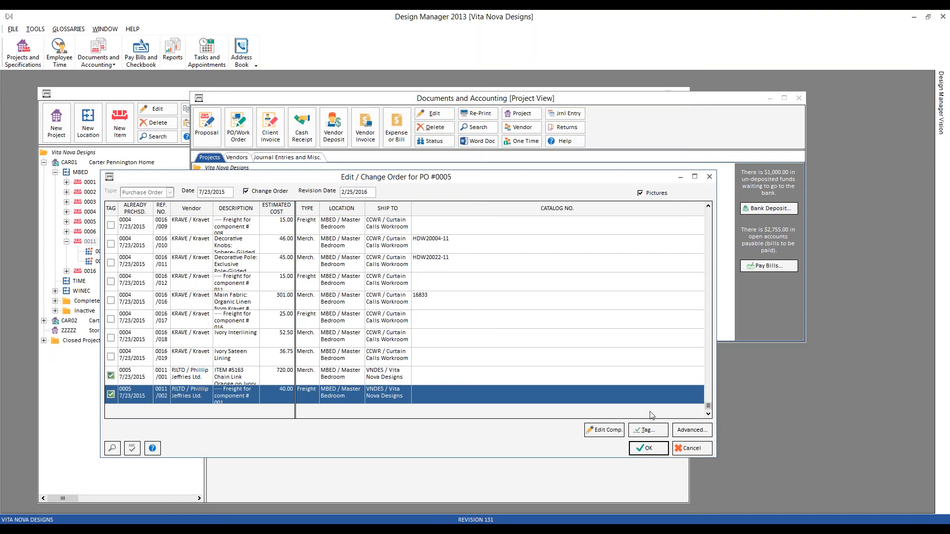
- Generate the change order for purchase order 0005, preview its Ship To address, and accept it
click(647, 448)
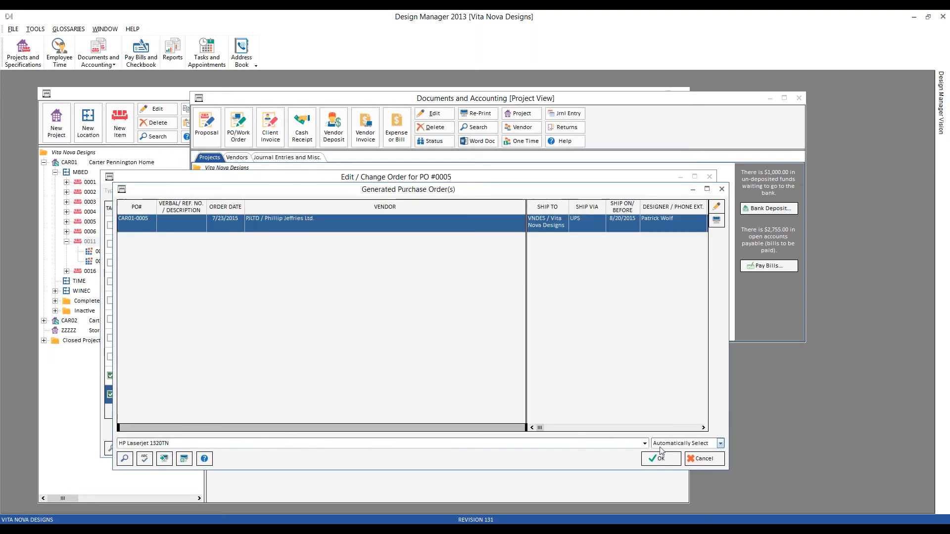
click(661, 459)
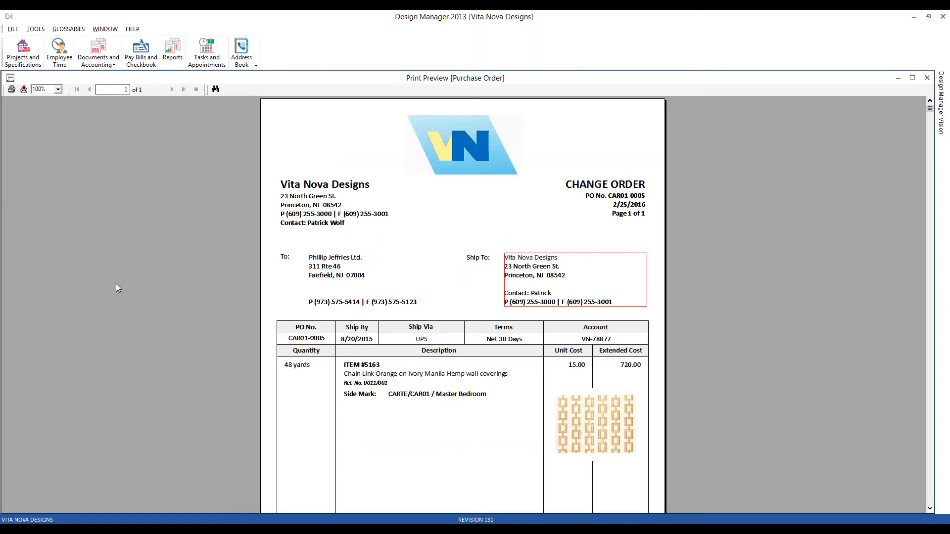
click(10, 79)
click(22, 161)
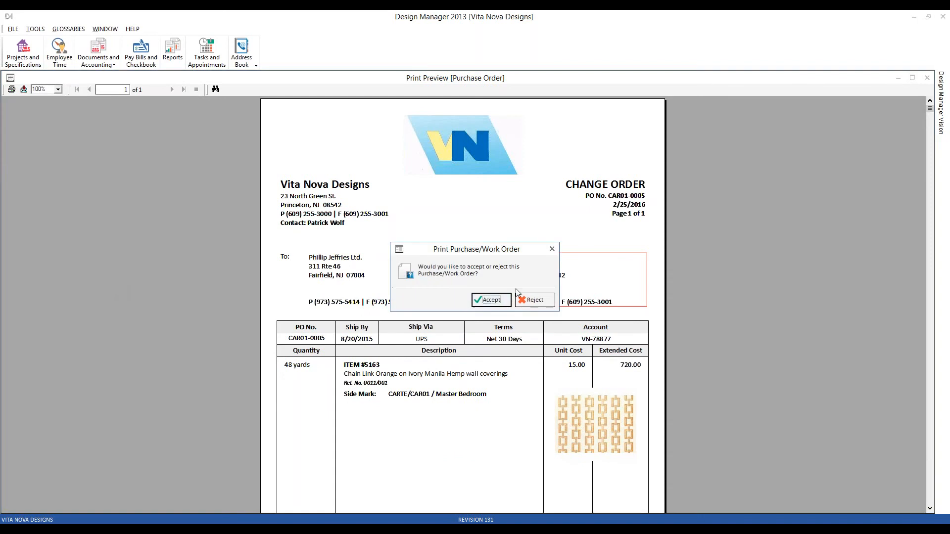
click(493, 301)
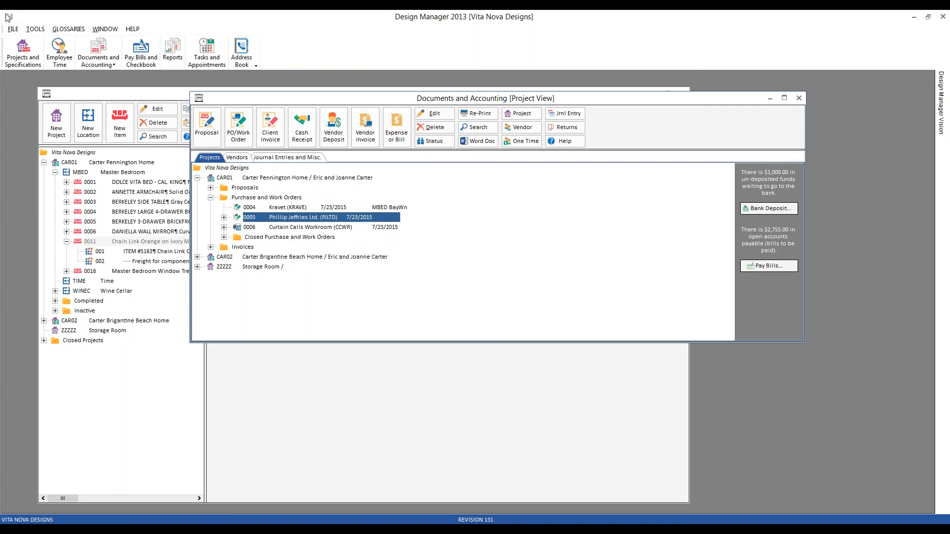
- Look up the Client Deposits account in the Account Glossary and close the glossary
click(68, 28)
click(75, 42)
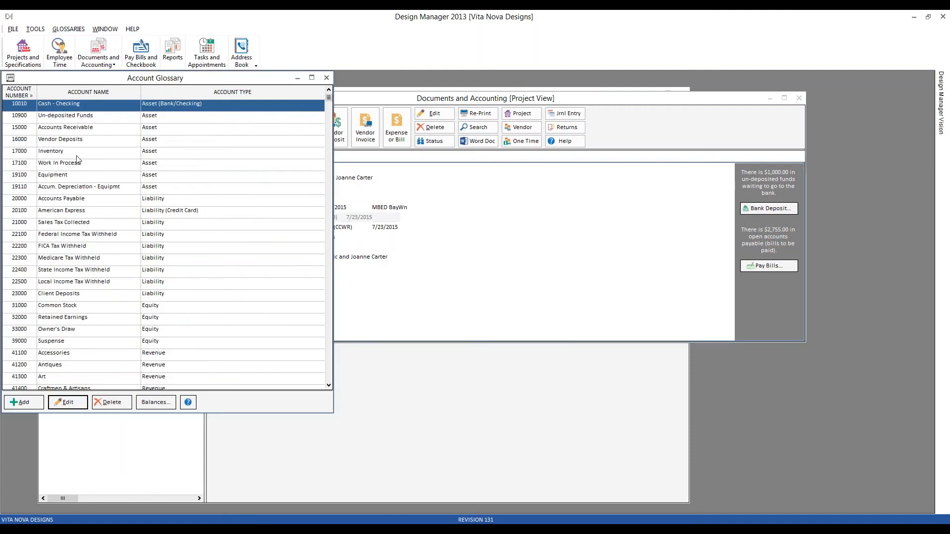
click(77, 295)
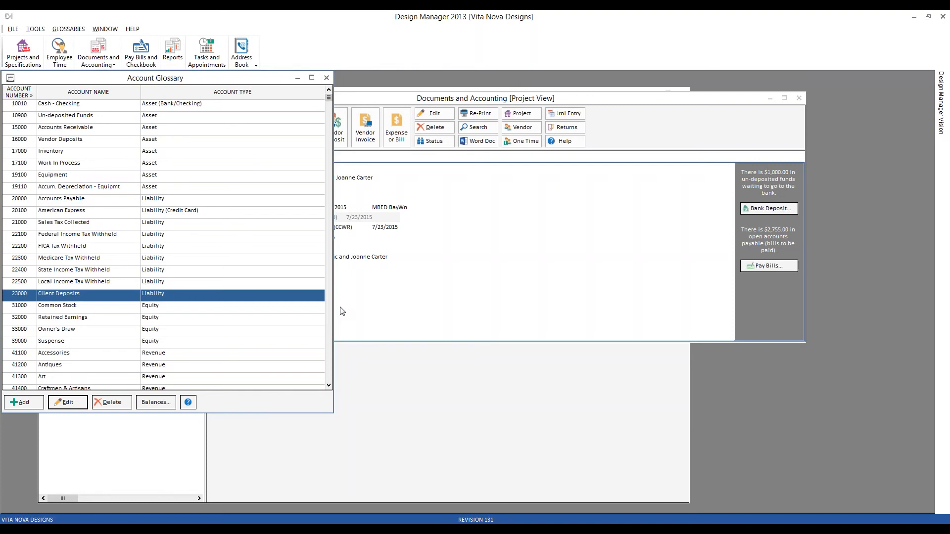
click(326, 78)
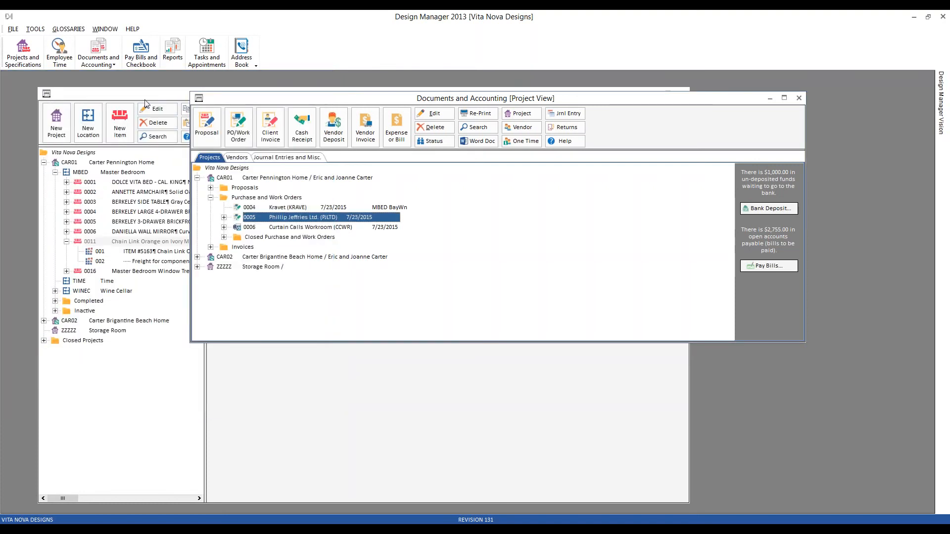
- Run the detail version of the Open Client Deposit report from Accounts Receivable, as of month 02/2016, for all projects
click(176, 61)
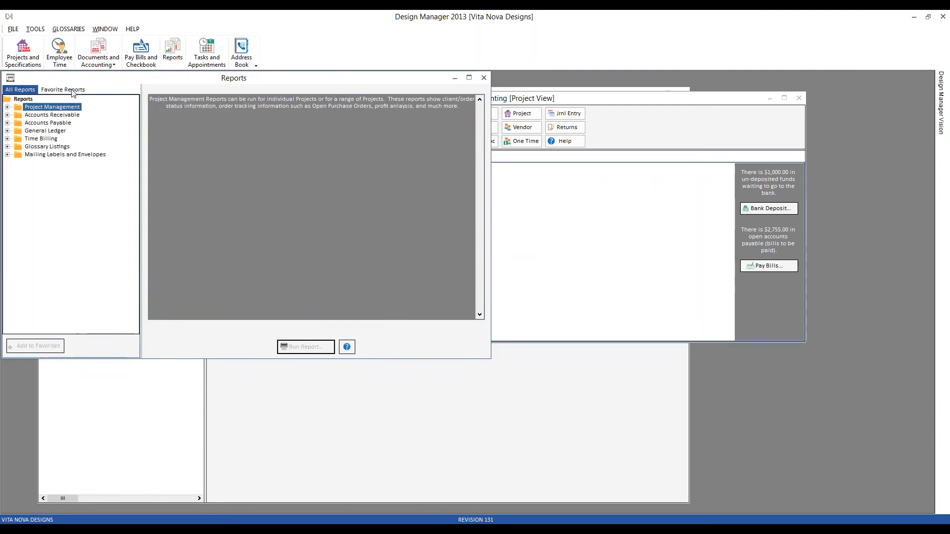
drag(77, 78, 136, 96)
click(110, 107)
click(91, 108)
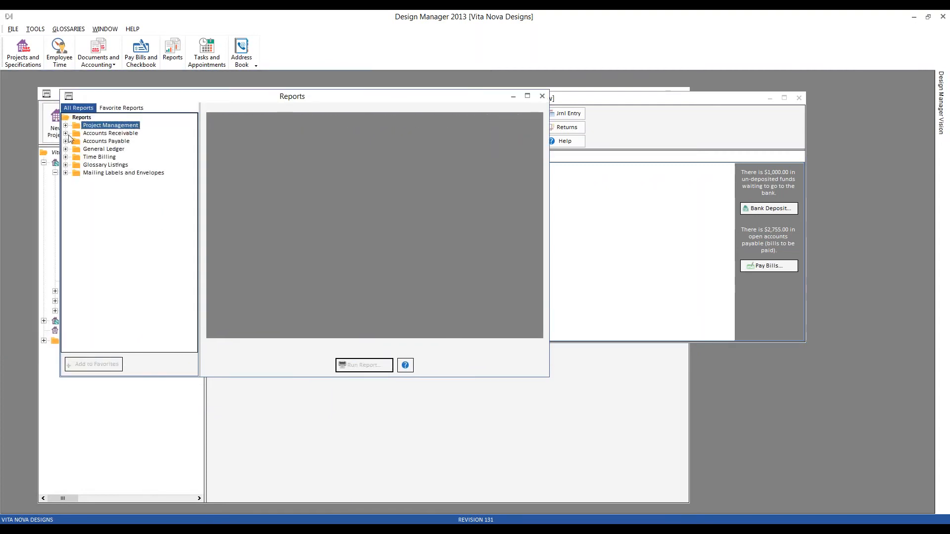
click(66, 133)
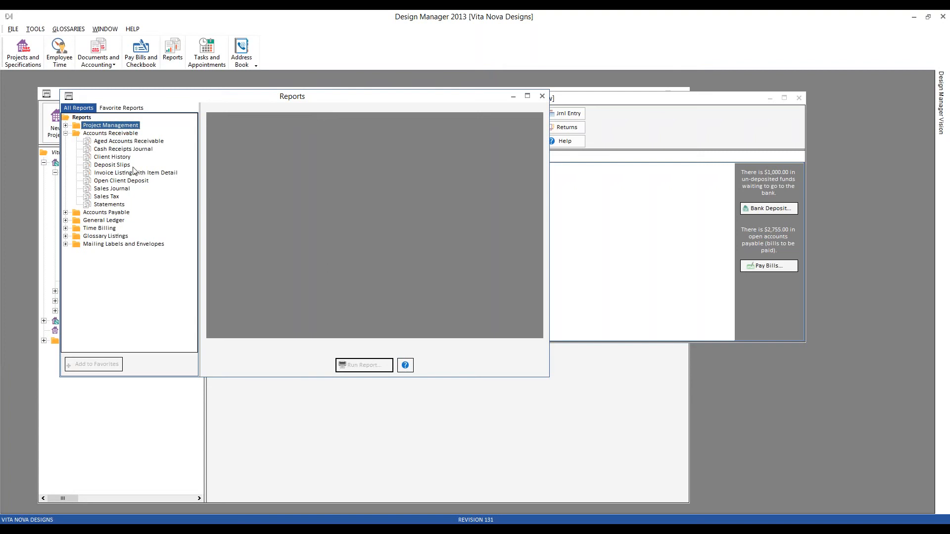
click(130, 181)
click(364, 365)
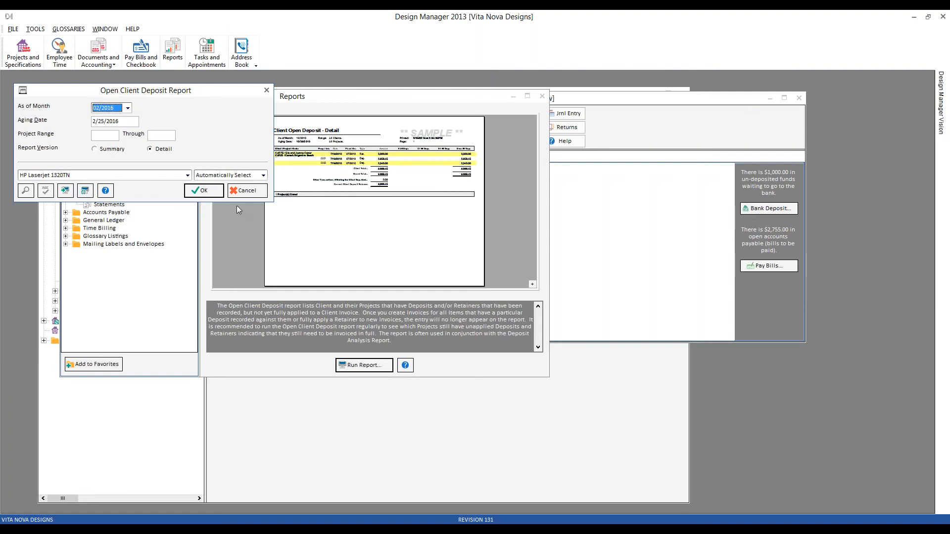
click(98, 108)
key(Return)
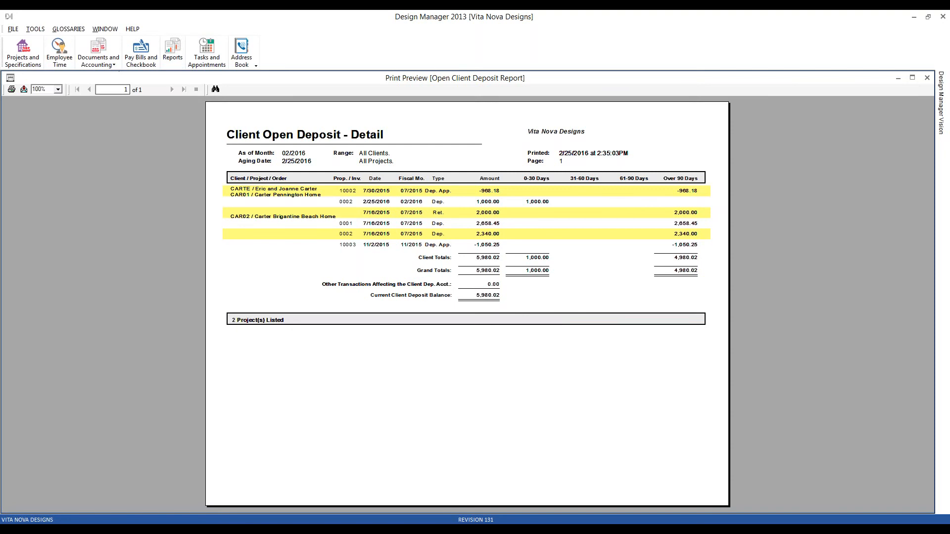
- Close the report preview and the Reports, Documents and Accounting, and Projects and Specifications windows
click(10, 79)
click(29, 150)
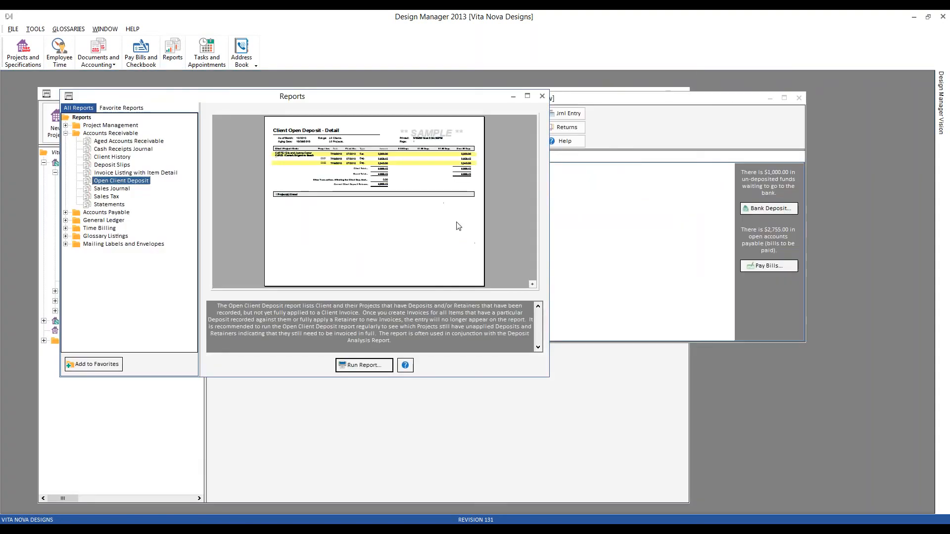
click(543, 97)
click(199, 99)
click(218, 168)
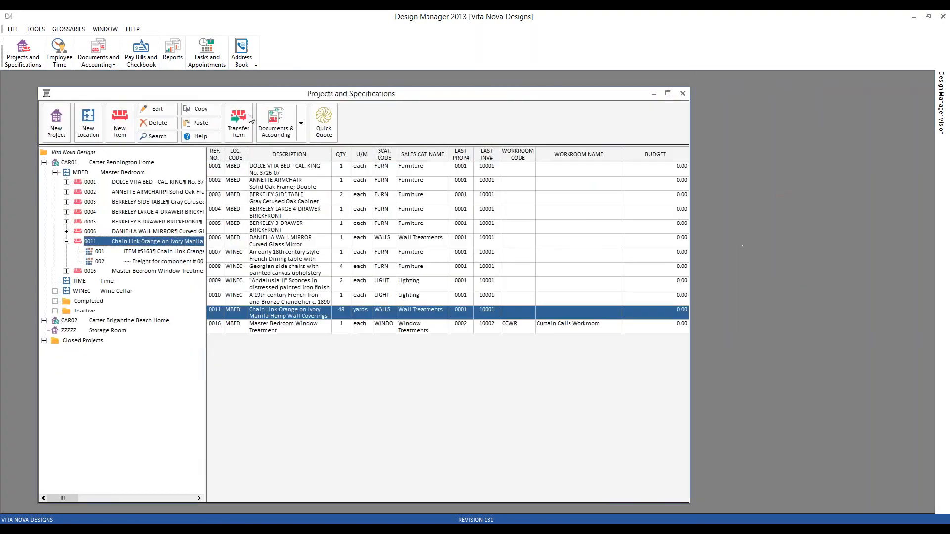
click(684, 93)
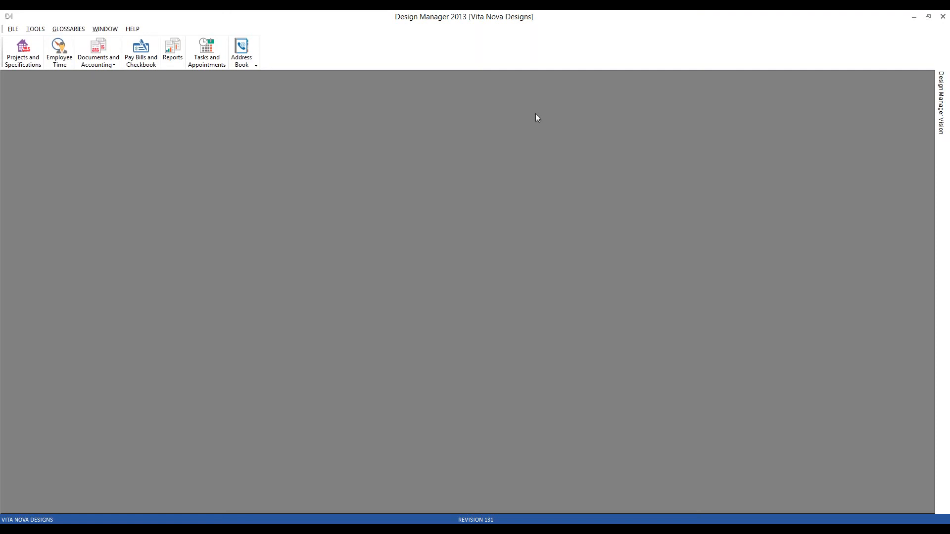
- Preview the Accounts Receivable Open Client Deposit report again to examine the deposits, retainers and applications per project
click(171, 52)
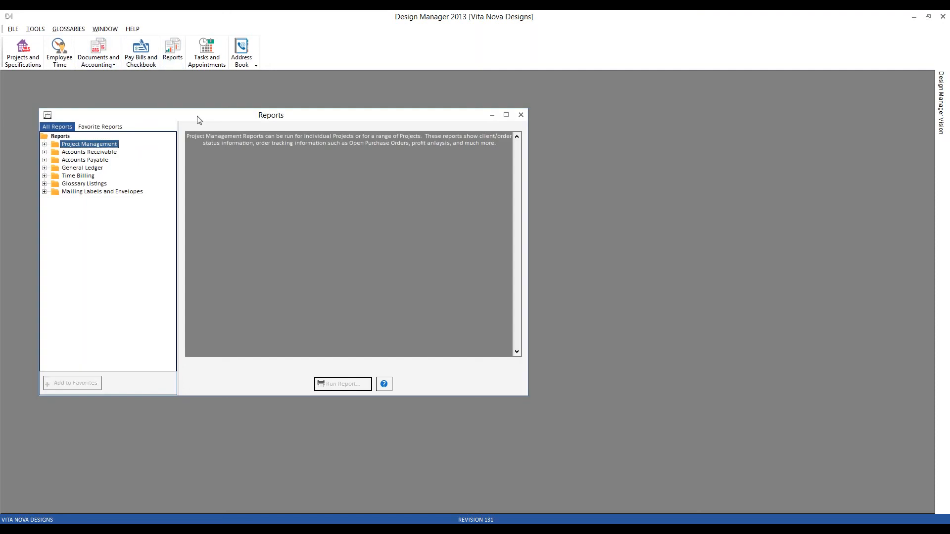
click(44, 152)
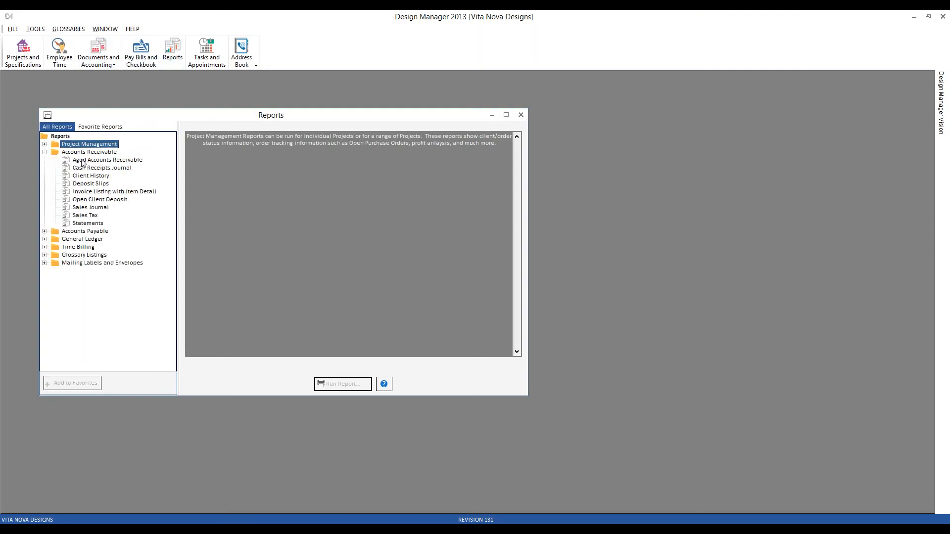
click(115, 200)
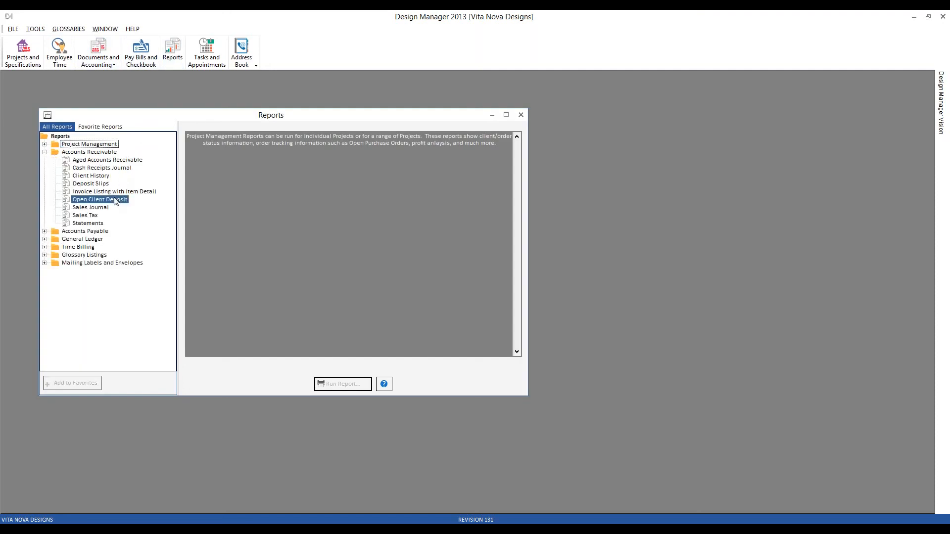
click(343, 384)
click(245, 228)
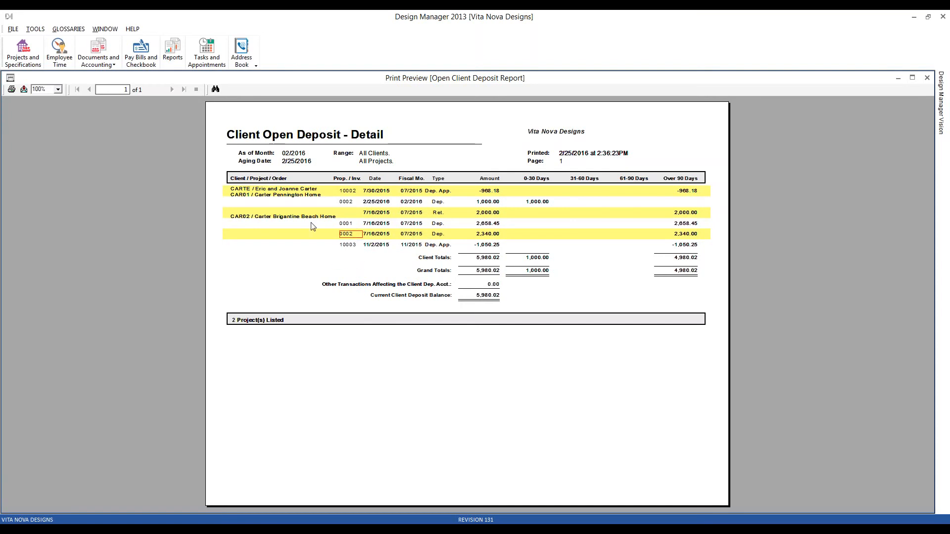
- Locate the deposit recorded on proposal 0002 of project CAR02 in Documents and Accounting, keeping the deposit report preview open behind it
click(295, 220)
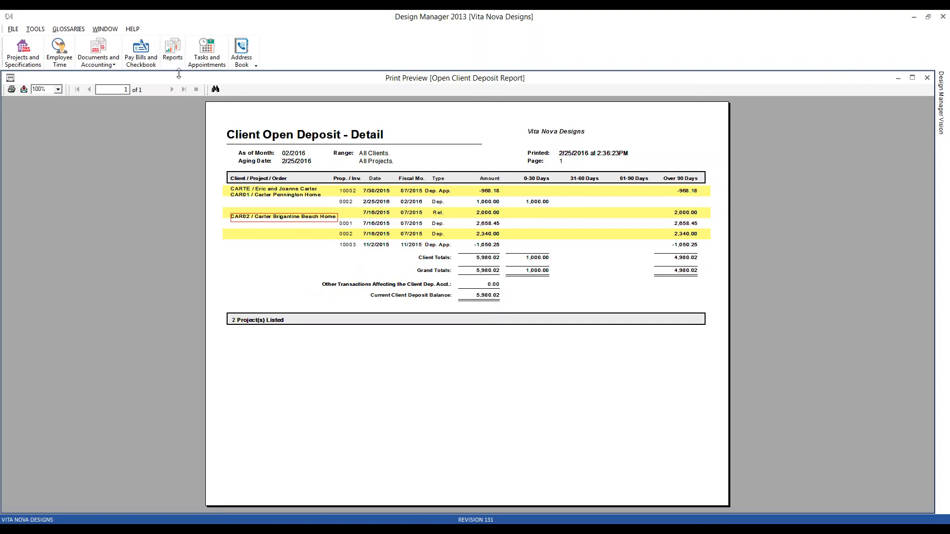
drag(2, 72, 370, 91)
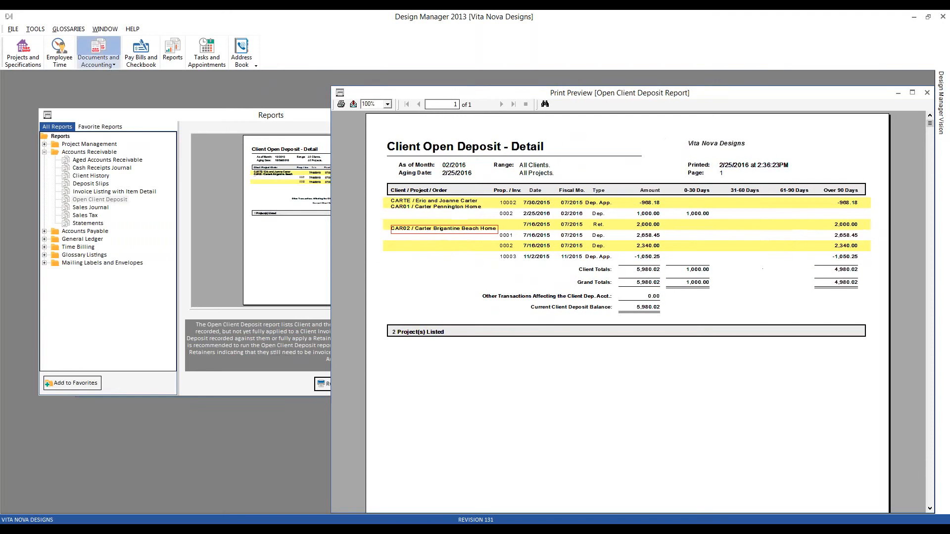
click(98, 50)
click(82, 241)
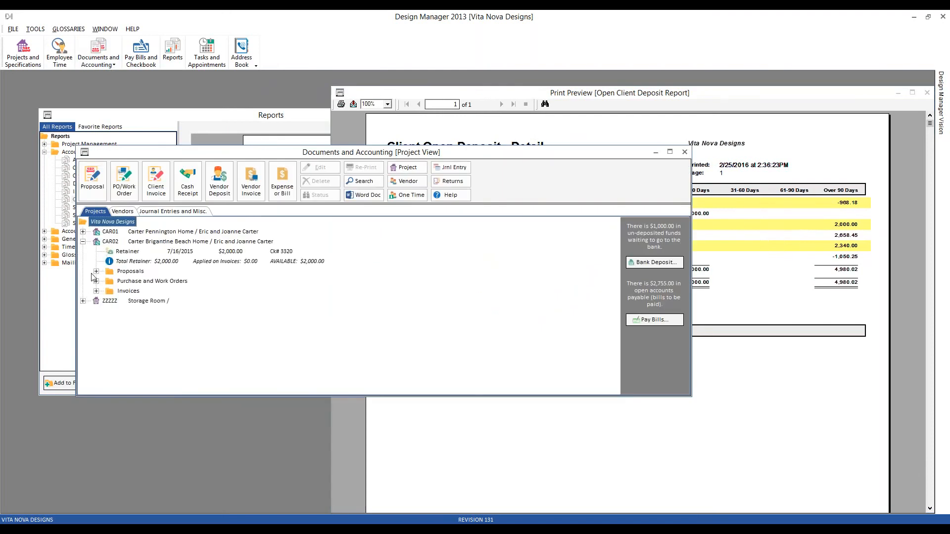
click(96, 271)
click(109, 291)
click(173, 292)
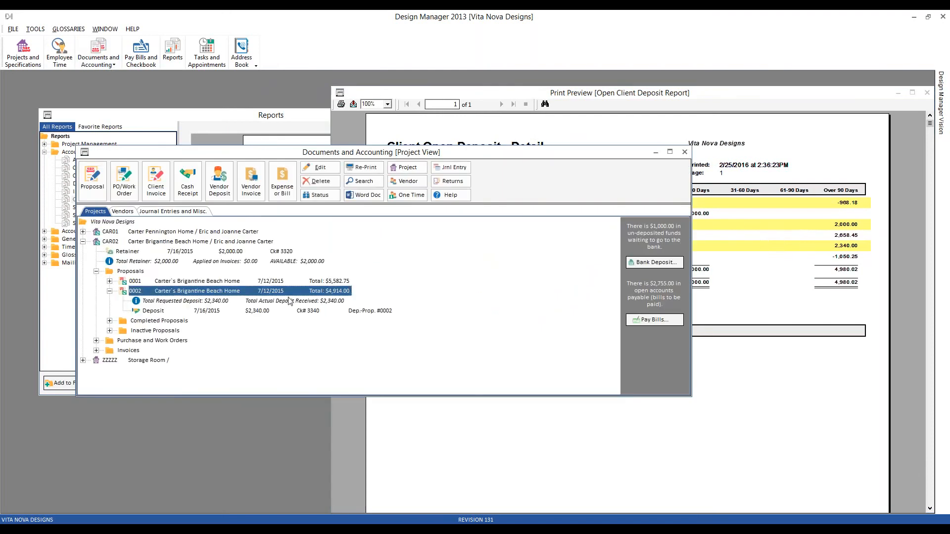
click(272, 311)
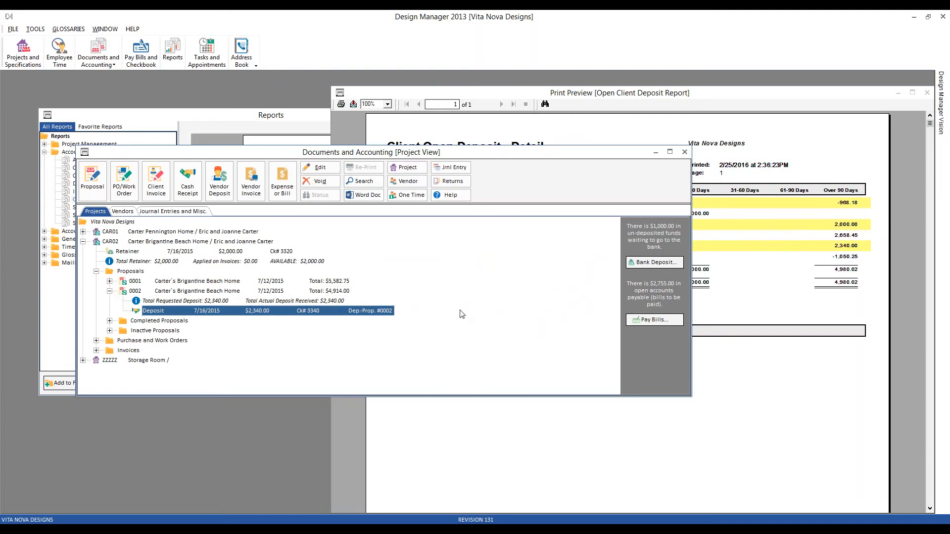
- Review the status of CAR02 proposal 0002 to examine each item's deposit received and invoiced amounts, and close the status window
click(324, 292)
click(319, 195)
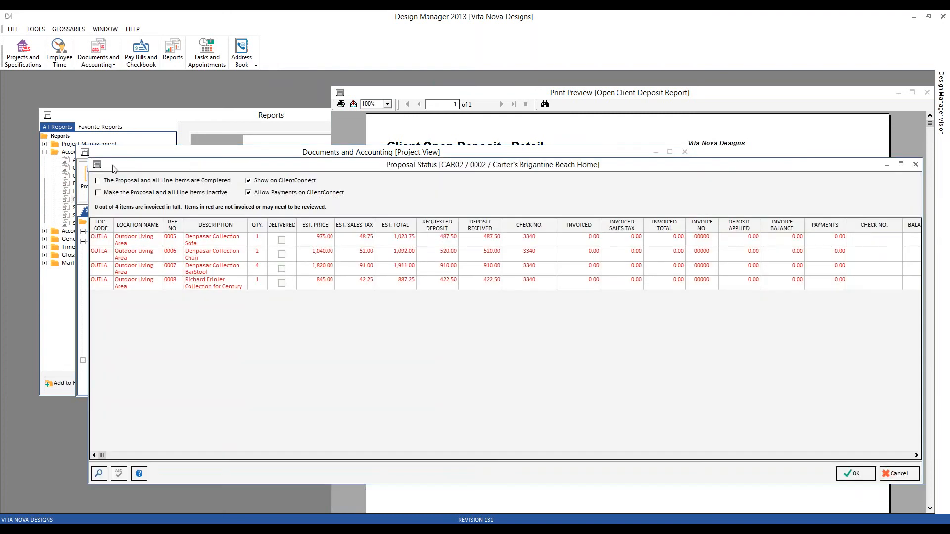
double_click(97, 166)
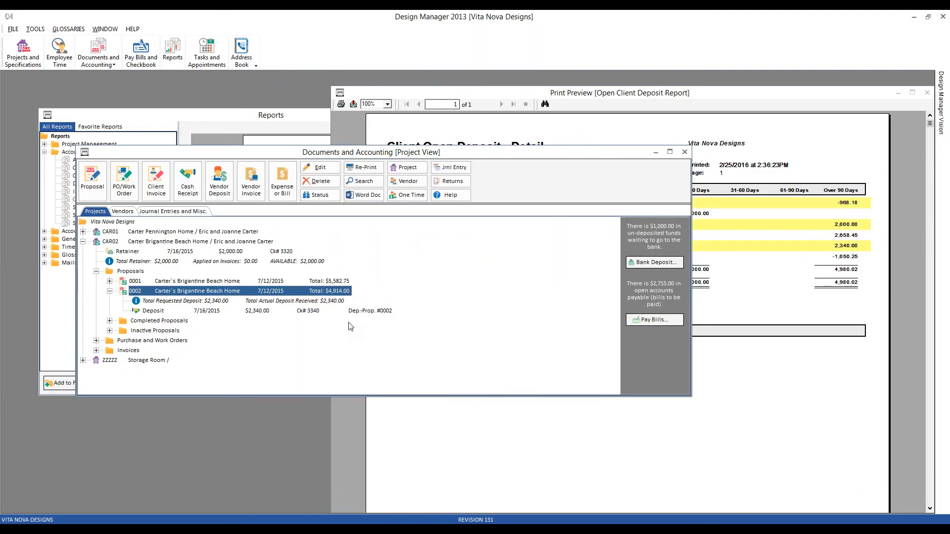
click(328, 200)
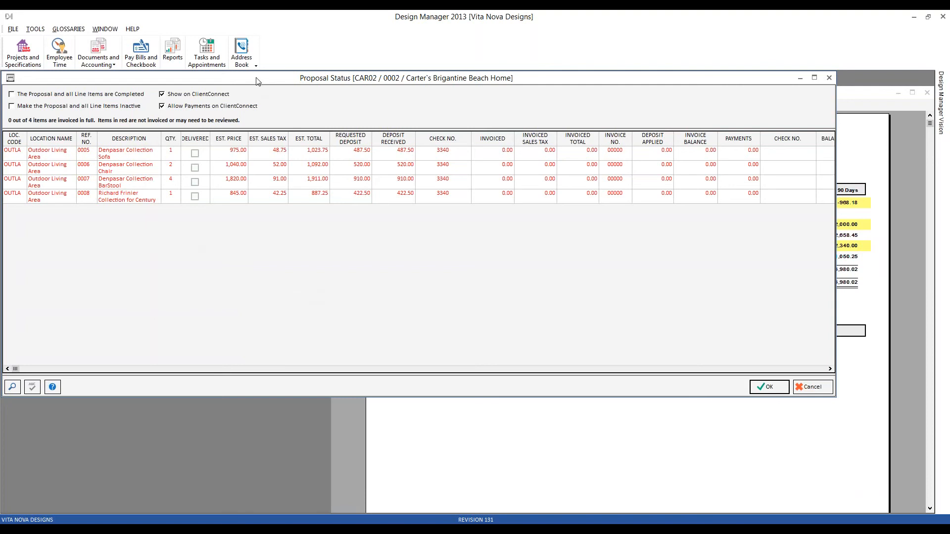
drag(257, 81, 291, 133)
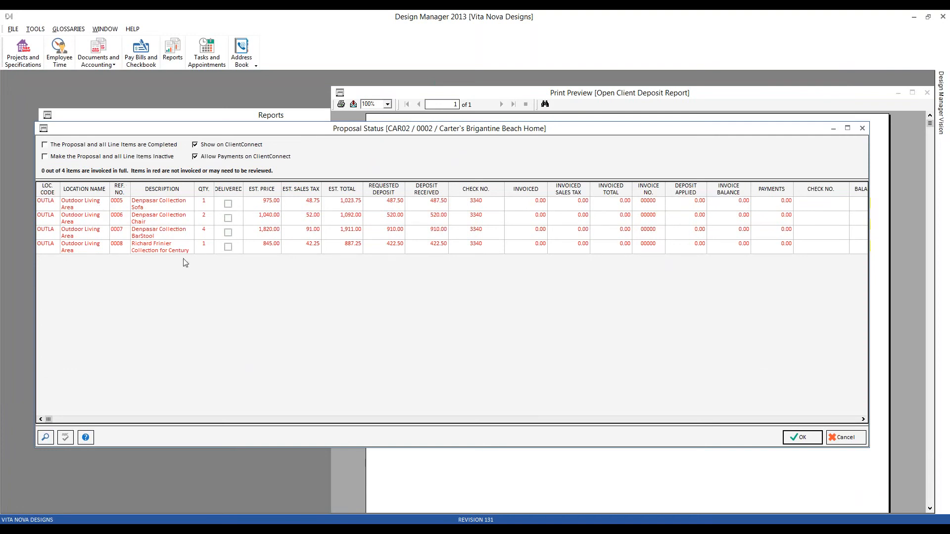
click(44, 129)
click(50, 214)
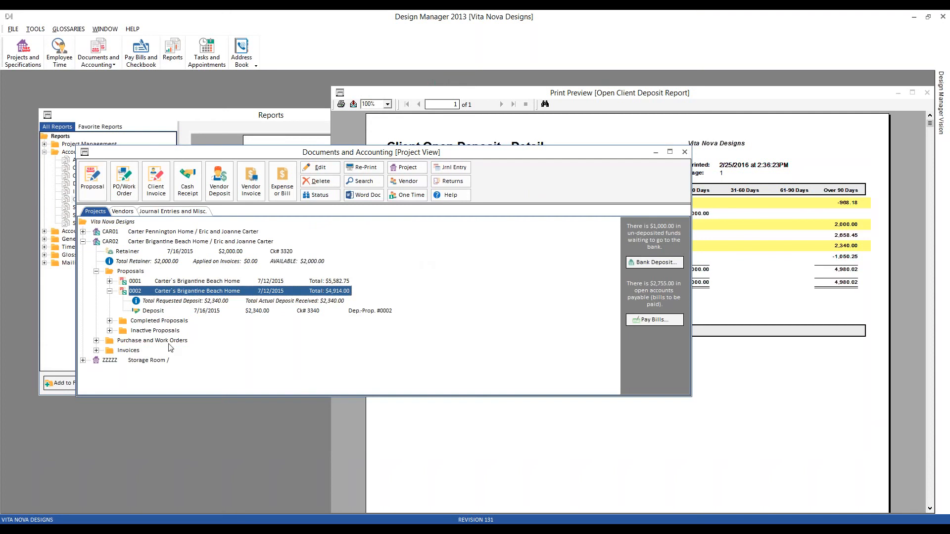
- Start a client invoice for CAR02 from proposal 0002, described as "invoice for outdoor", and tag all of its items
click(155, 187)
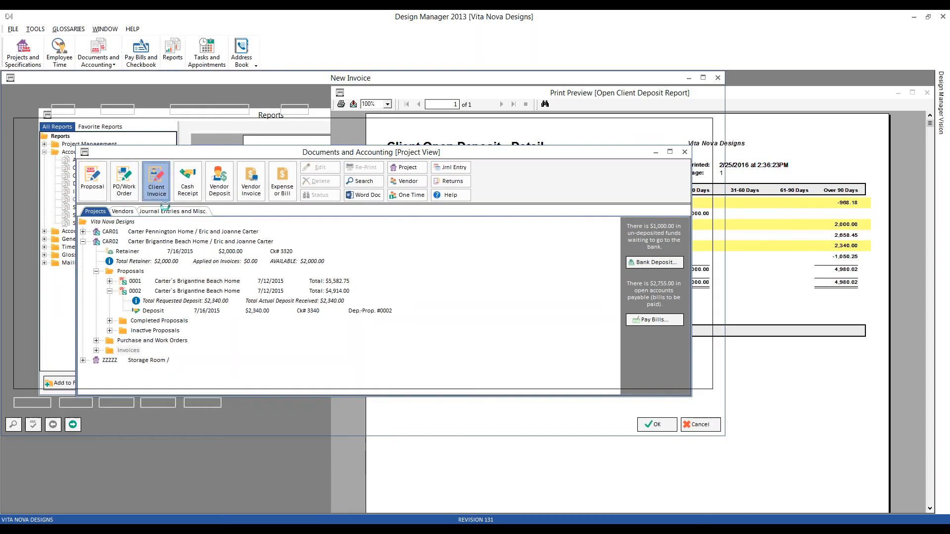
click(68, 108)
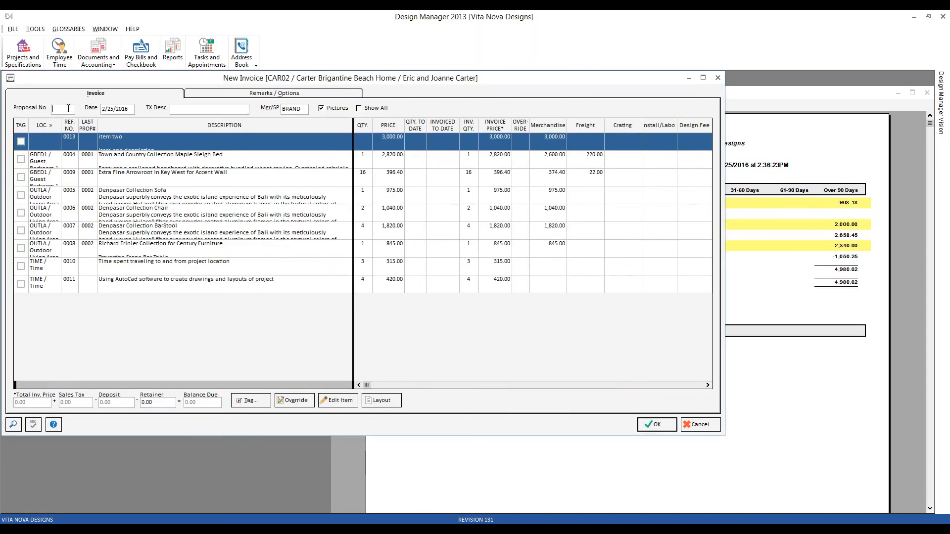
text(0002)
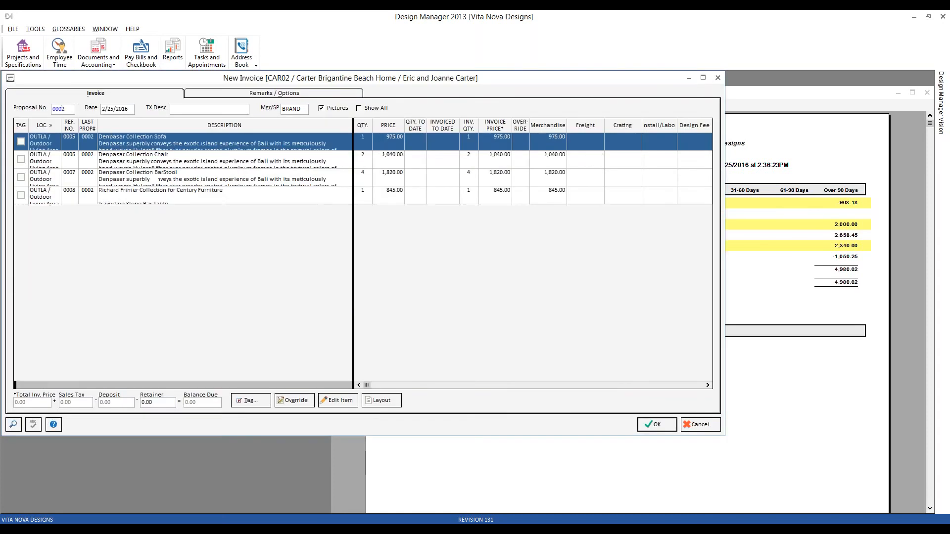
click(189, 111)
text(invoice for outdoor)
click(251, 401)
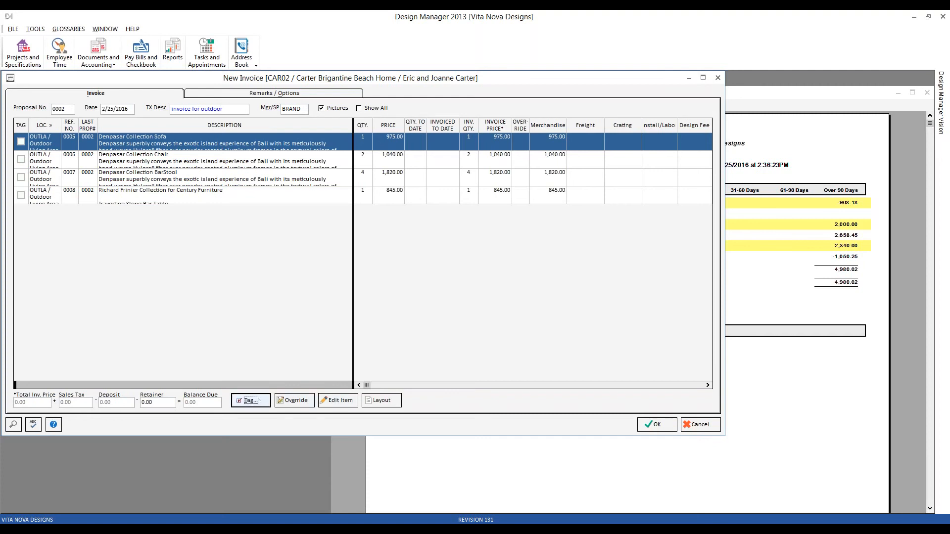
click(252, 242)
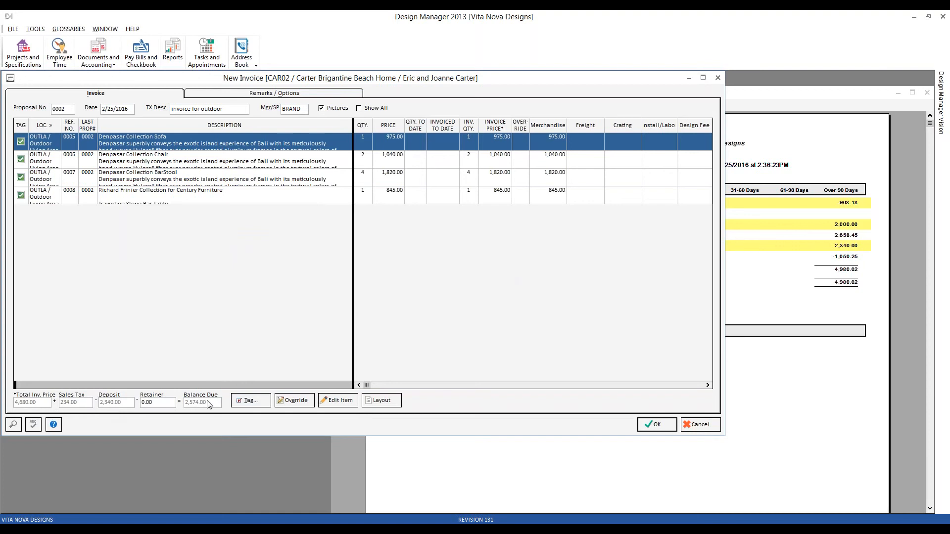
- Preview the invoice in the Residential style through its last page, print it and accept it
click(656, 424)
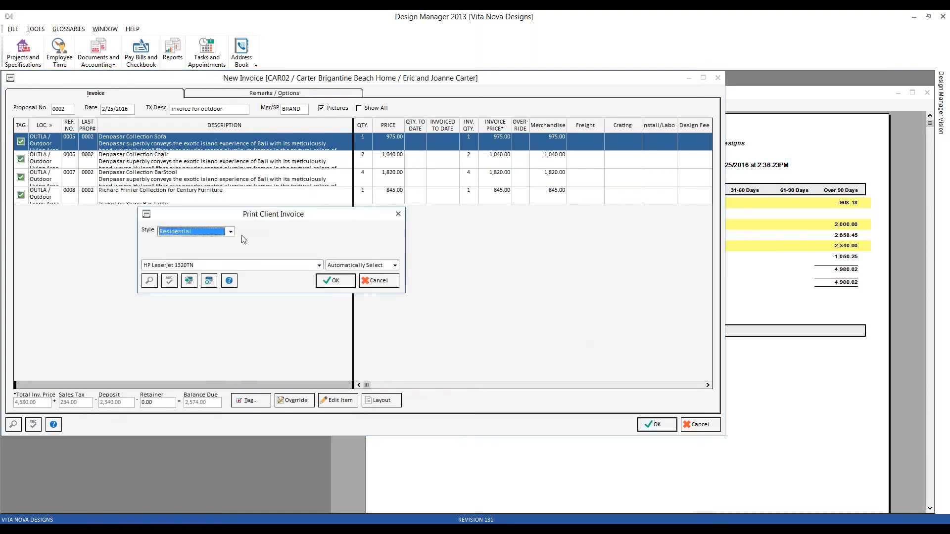
click(335, 281)
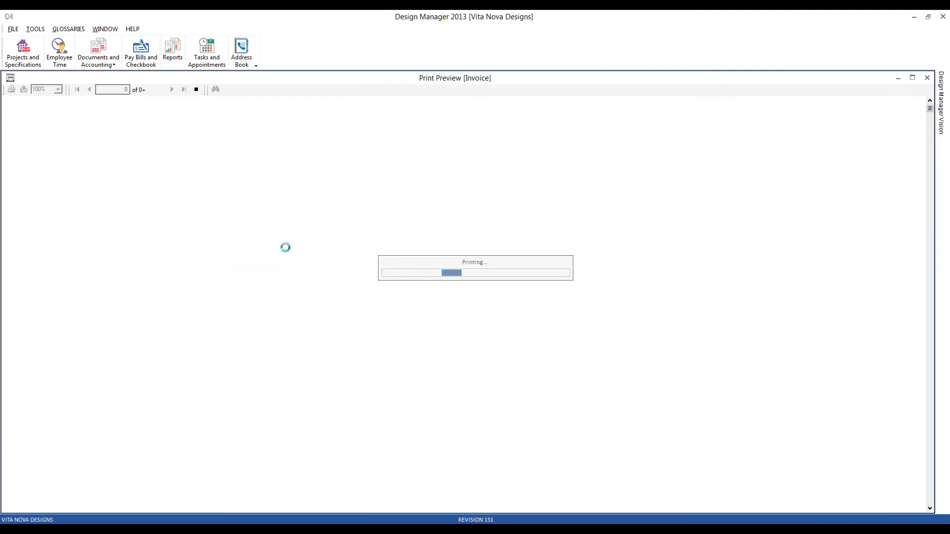
scroll(352, 179, down, 3)
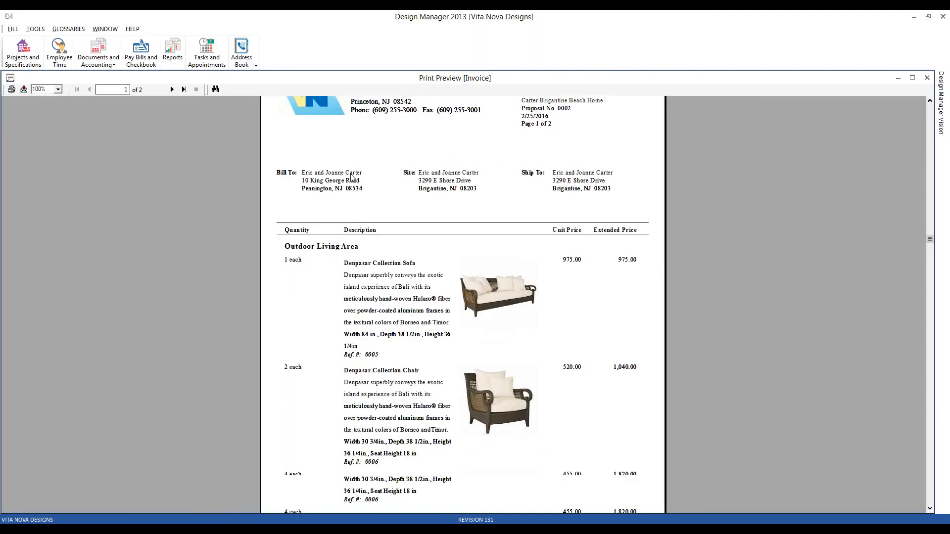
click(184, 90)
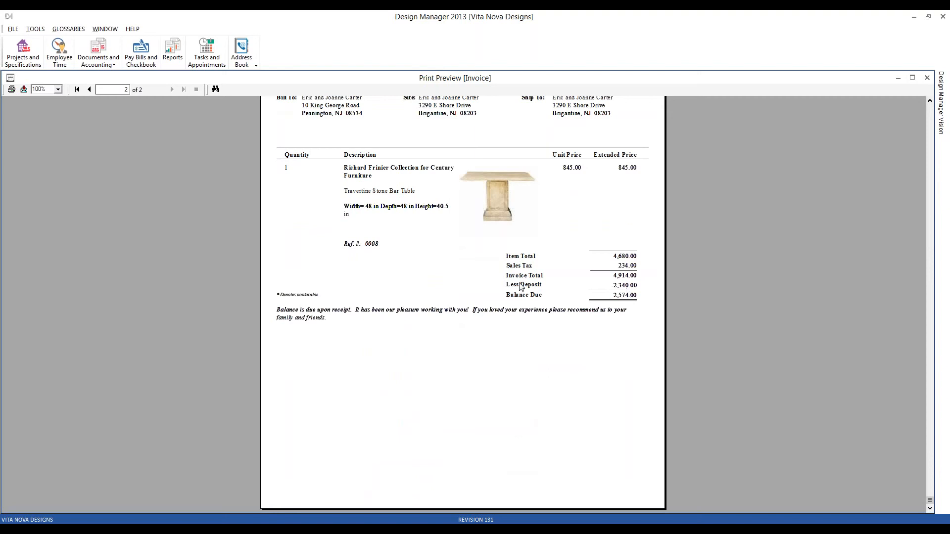
click(626, 296)
click(11, 89)
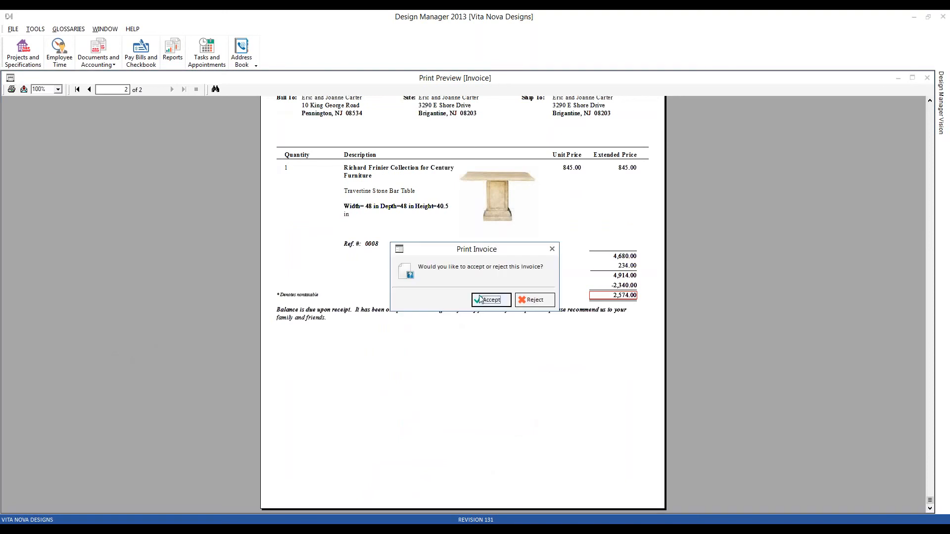
click(500, 301)
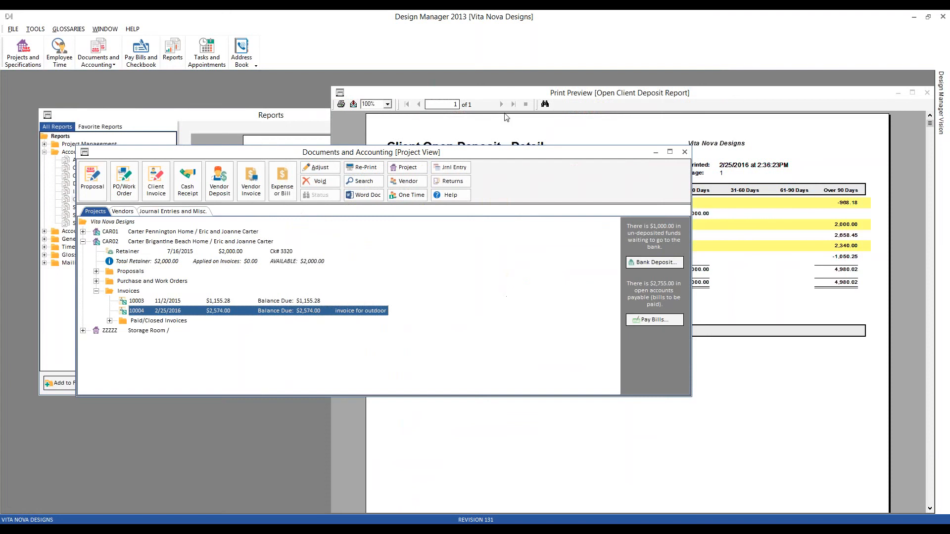
- Run the detail Open Client Deposit report again as of 02/2016 and place it beside the earlier preview
click(514, 95)
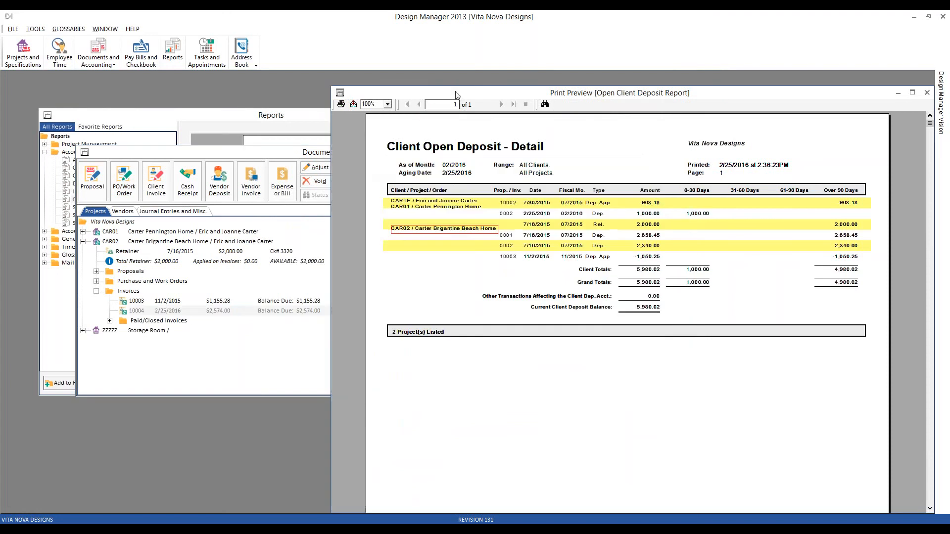
drag(458, 94, 522, 97)
click(291, 118)
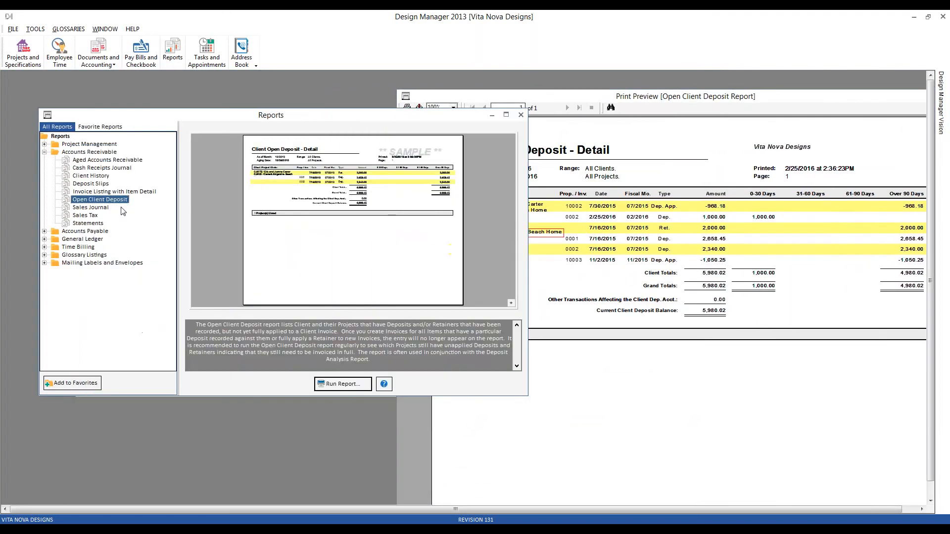
double_click(108, 203)
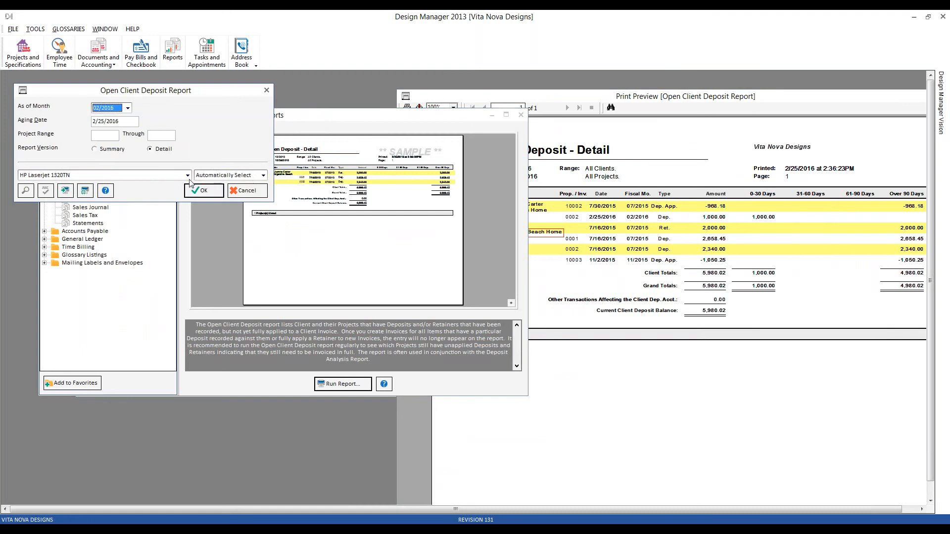
click(204, 191)
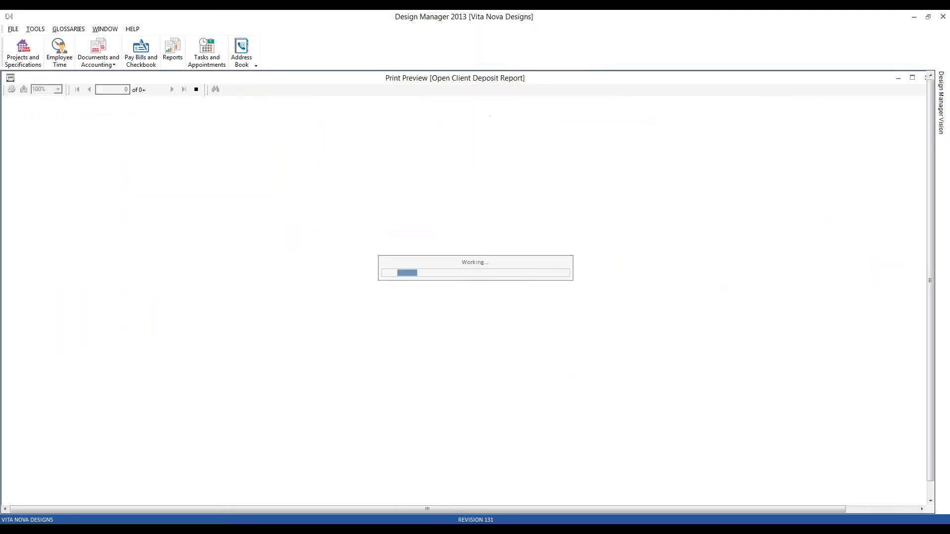
drag(412, 81, 189, 89)
click(739, 119)
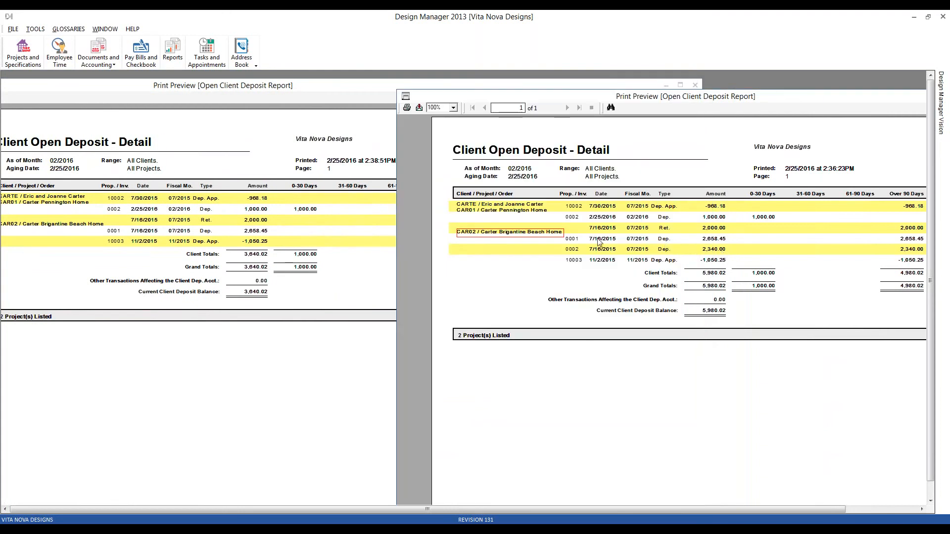
- Compare the proposal 0002 deposit line between the two report previews and close both previews
click(572, 251)
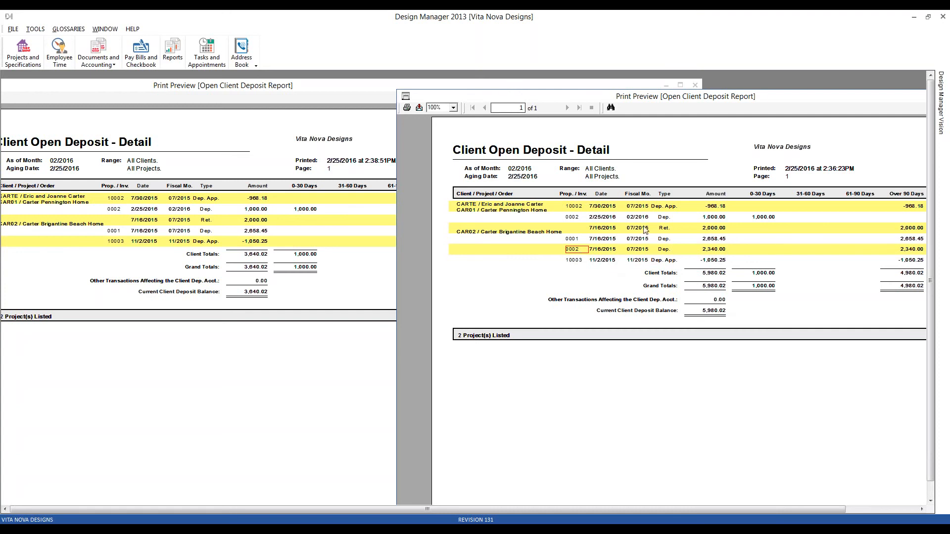
double_click(406, 96)
click(696, 86)
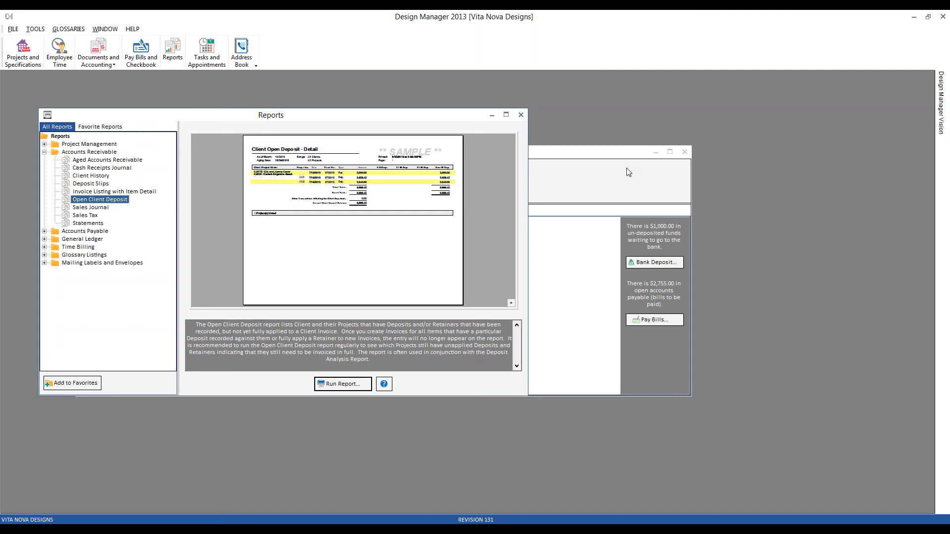
- Edit CAR02 proposal 0001 to untag item 0009, Extra Fine Arrowroot in Key West for Accent Wall
click(594, 156)
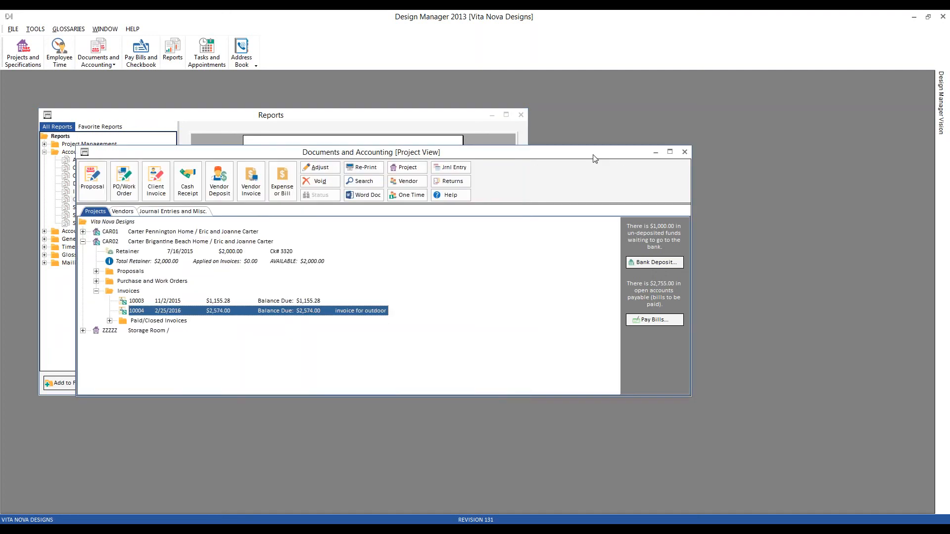
click(97, 271)
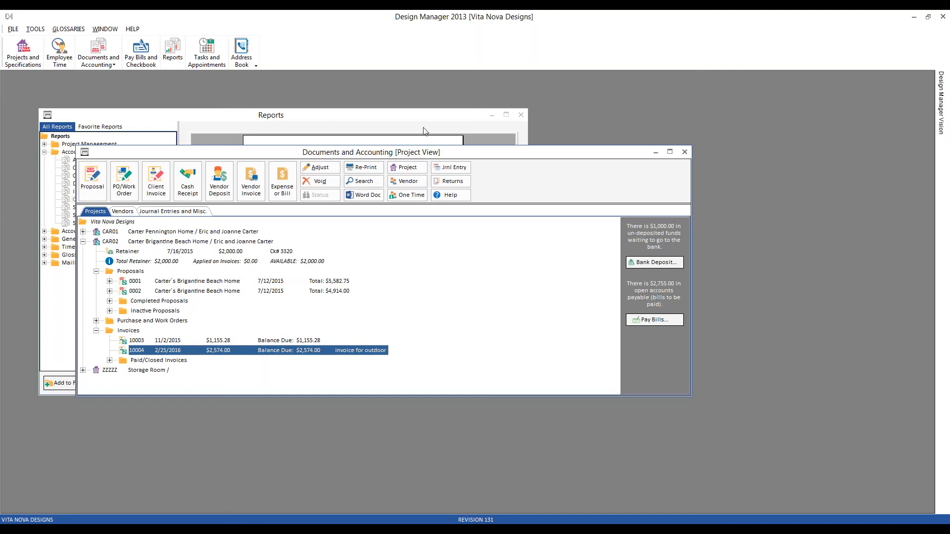
click(276, 281)
click(326, 167)
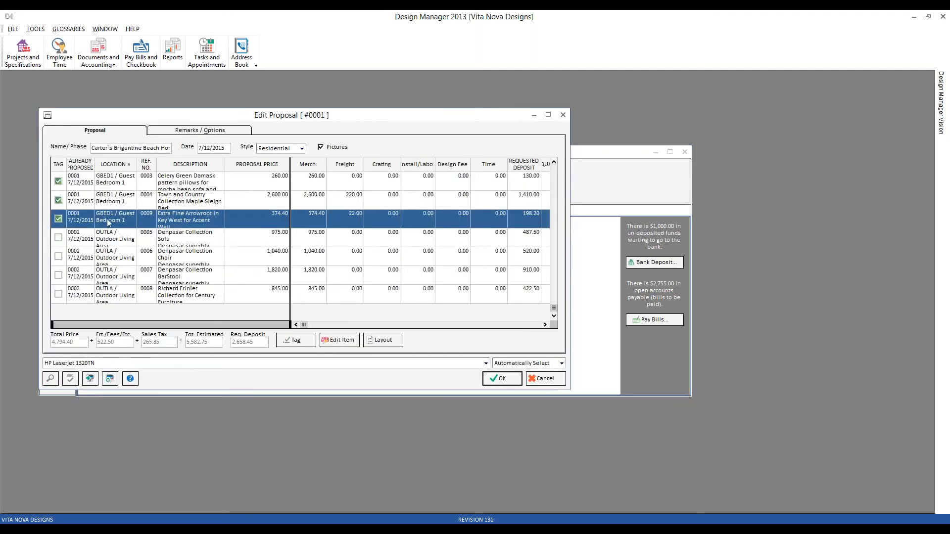
click(58, 219)
- Generate the print preview of the revised proposal 0001, dismiss the pop-up messages and accept the proposal
click(512, 382)
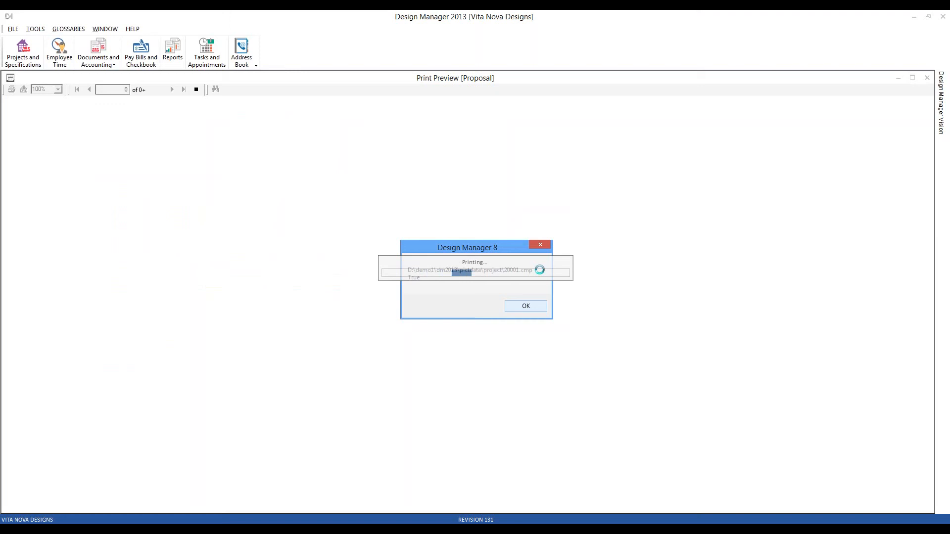
click(527, 309)
click(527, 307)
click(543, 308)
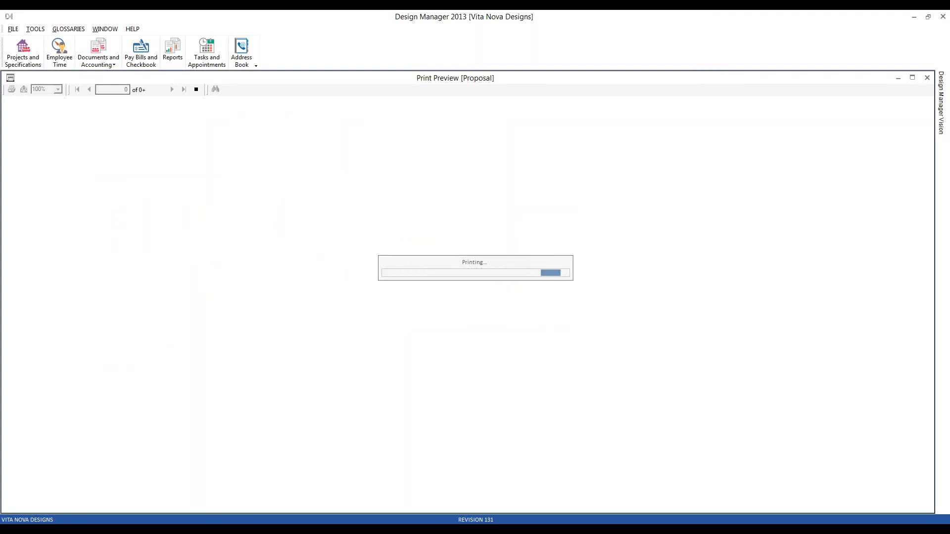
click(543, 308)
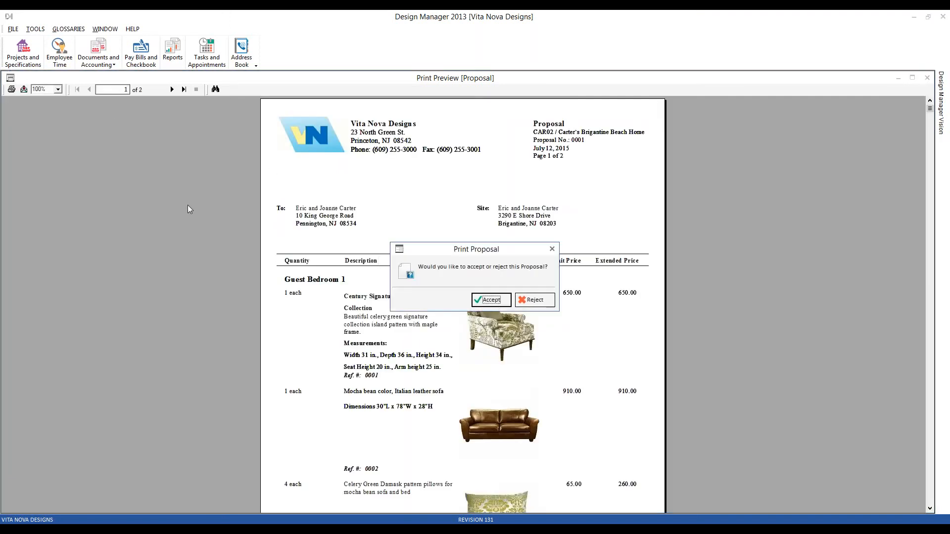
click(495, 303)
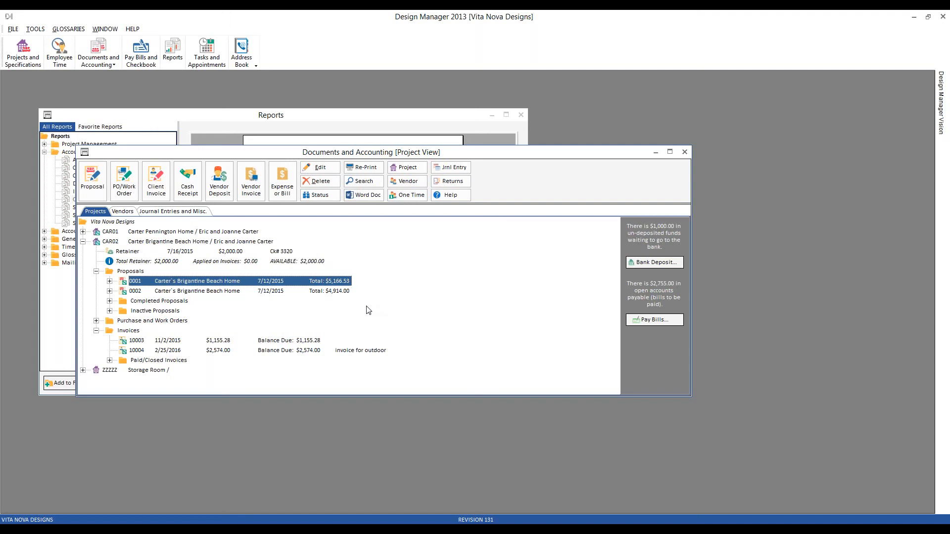
- Start a new cash receipt for project CAR02, show all its proposals, and close the Reports window behind it
click(192, 194)
click(199, 169)
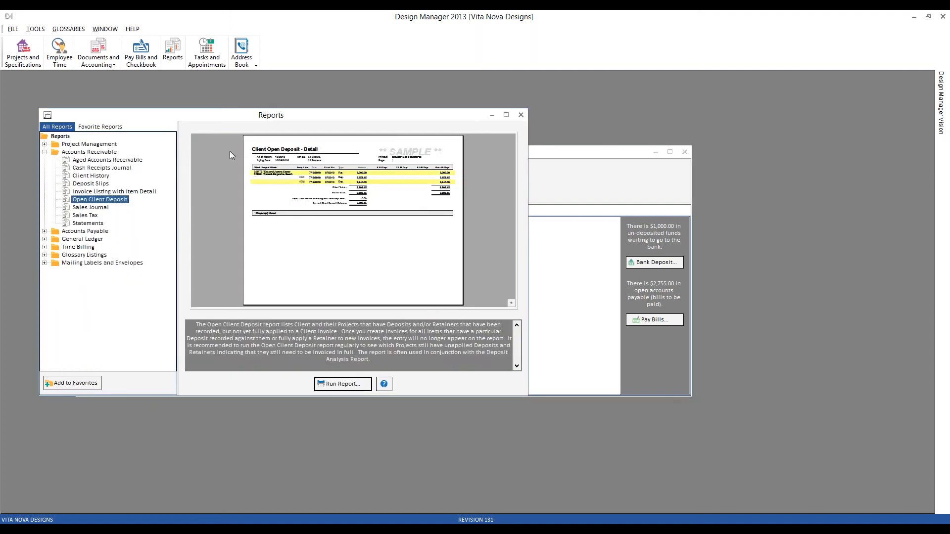
click(521, 115)
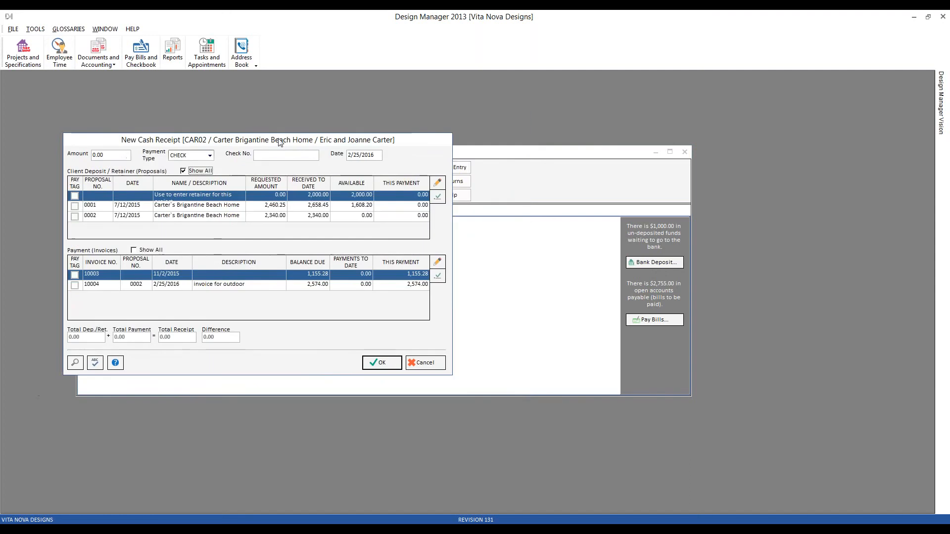
drag(282, 146, 394, 194)
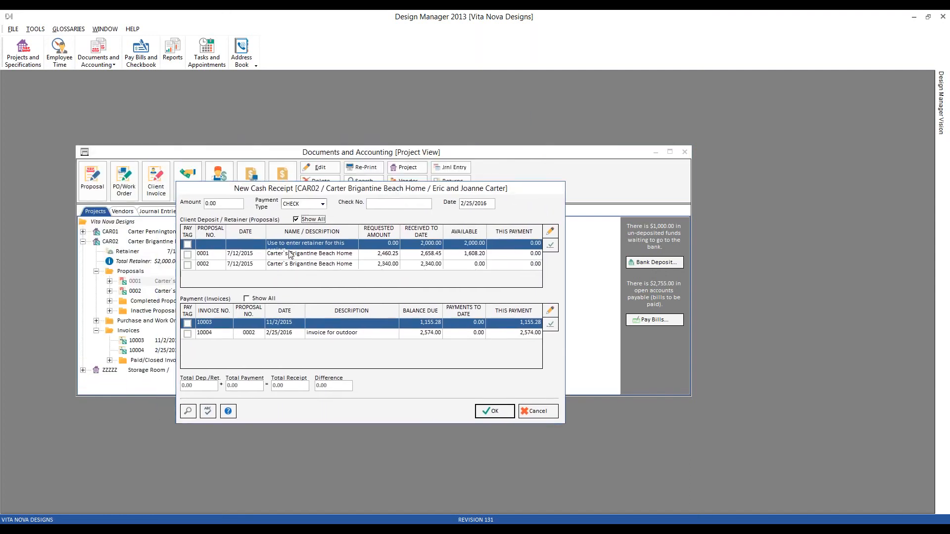
- Enter a payment of -100 with the description "credit for chair" on proposal 0001 in the cash receipt
click(335, 254)
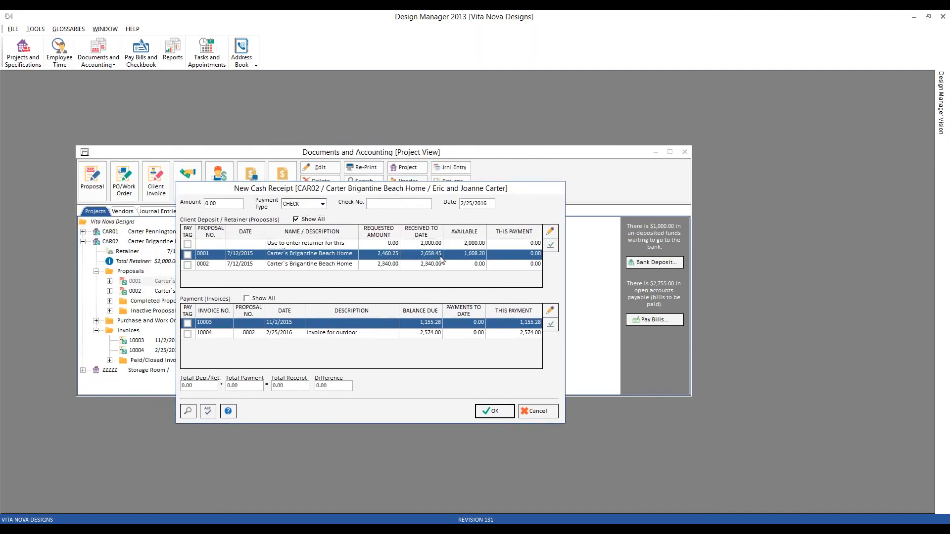
click(229, 263)
click(237, 254)
click(551, 236)
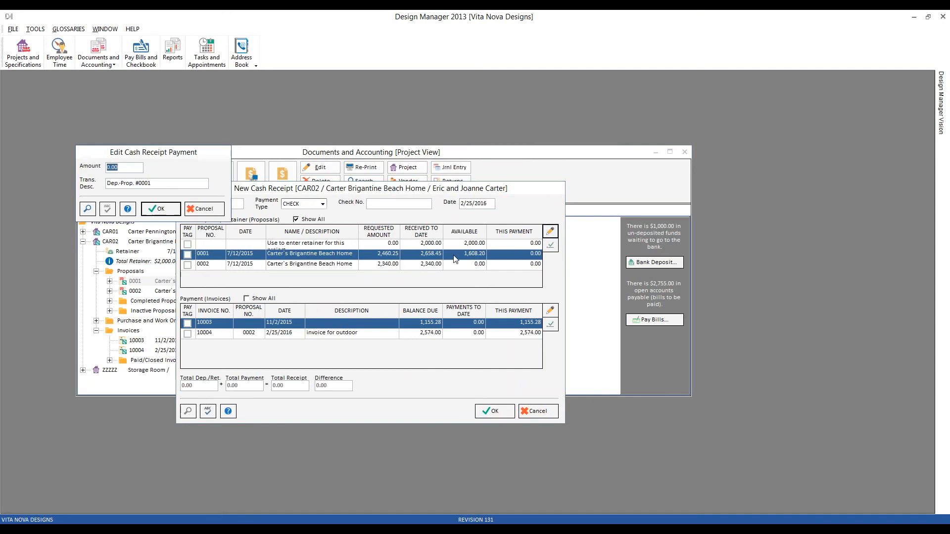
text(-100)
key(Tab)
text(credit for chair)
key(Return)
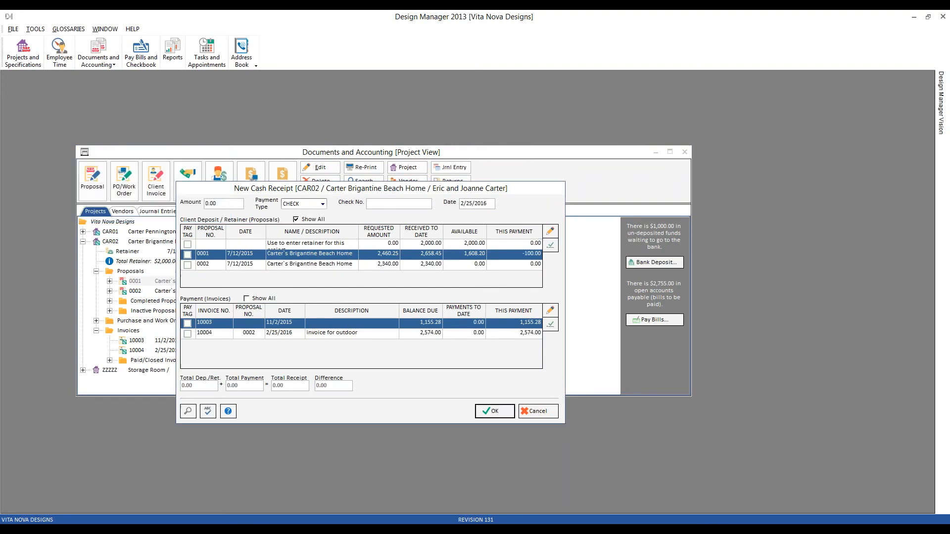
click(537, 257)
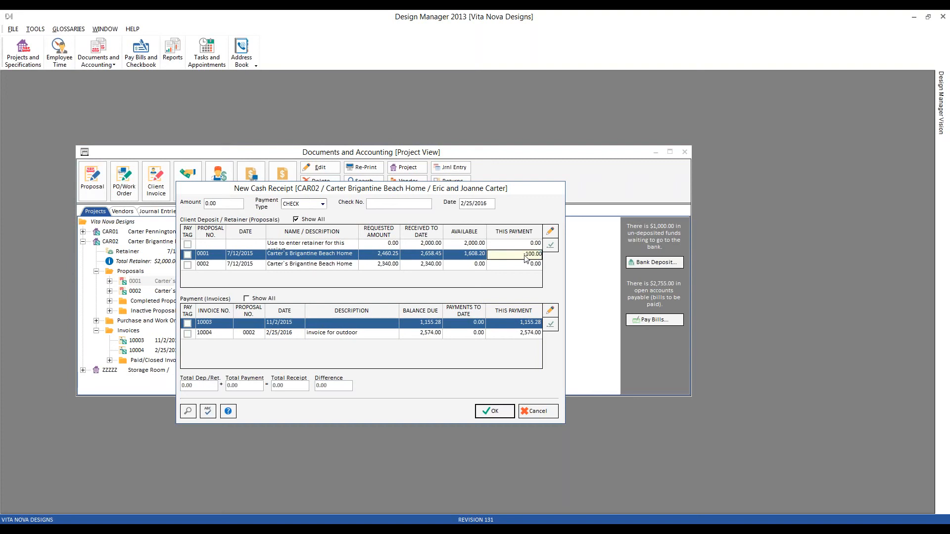
- Enter a payment of 100 with the description "applying from chair" on proposal 0002
click(330, 264)
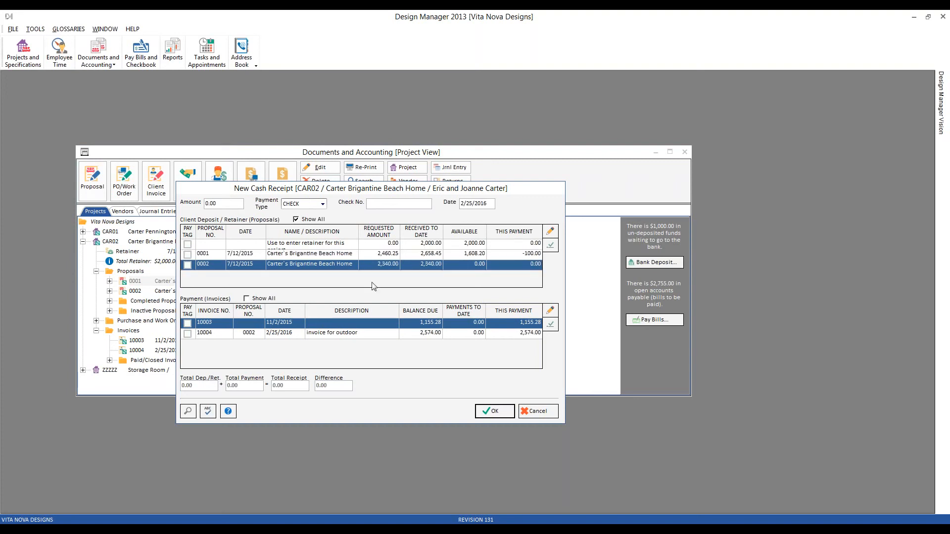
click(553, 233)
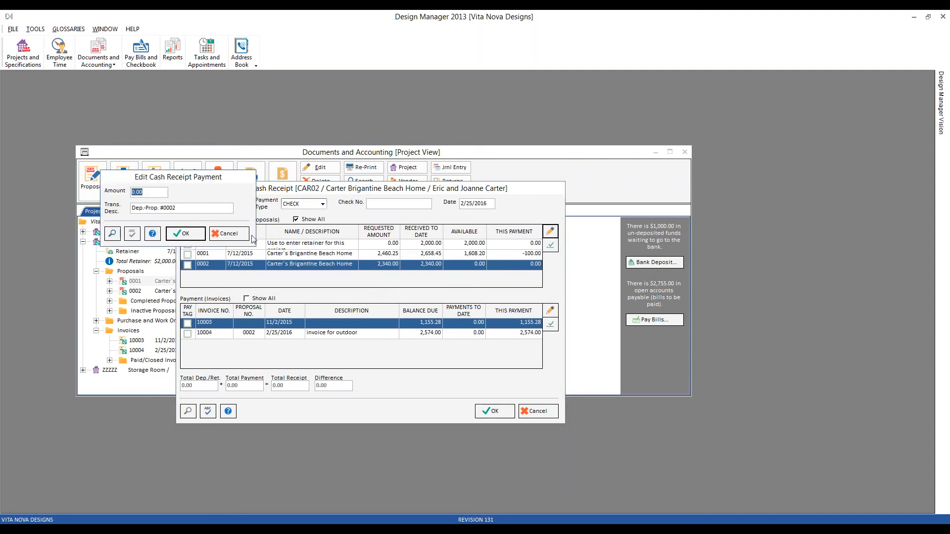
text(100)
key(Tab)
text(applying from chair)
key(Return)
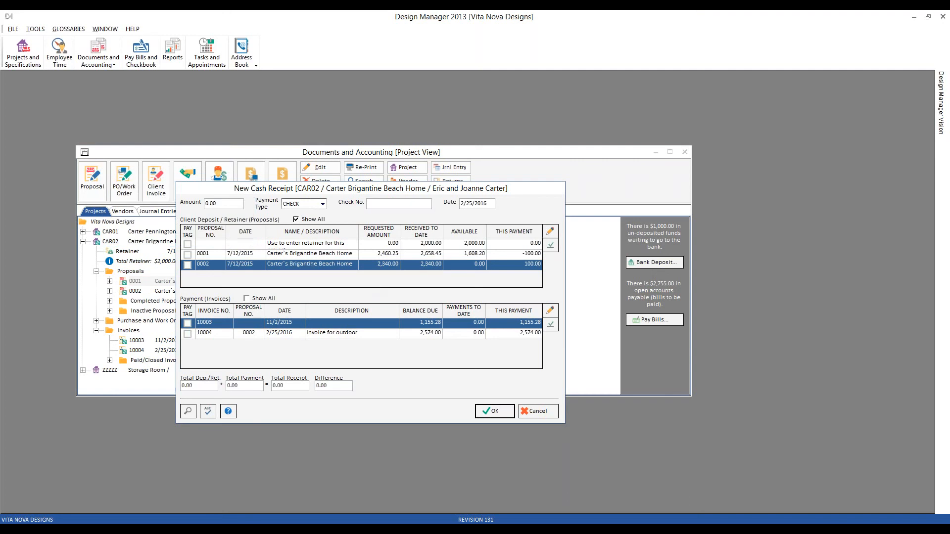
- Tag proposals 0001 and 0002 for payment and save the zero-amount cash receipt
click(187, 254)
click(187, 265)
click(506, 257)
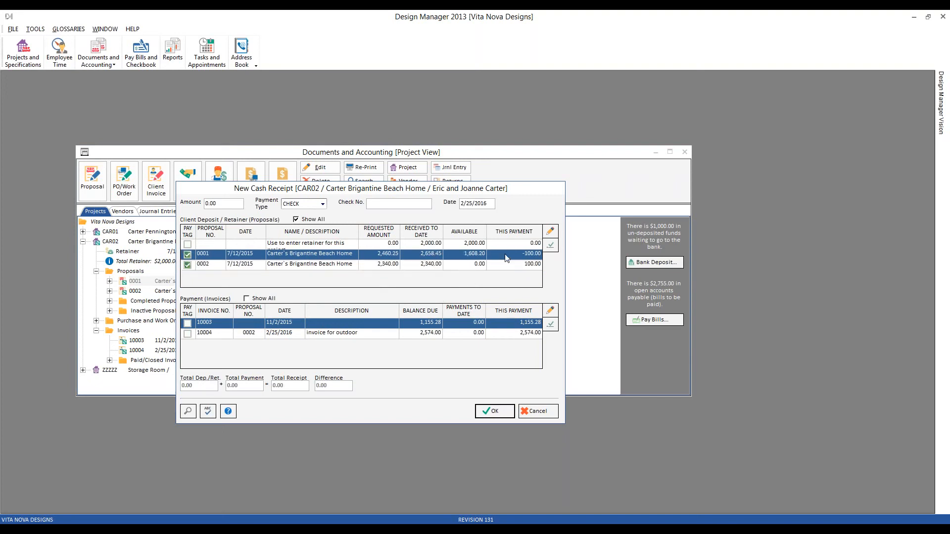
click(506, 265)
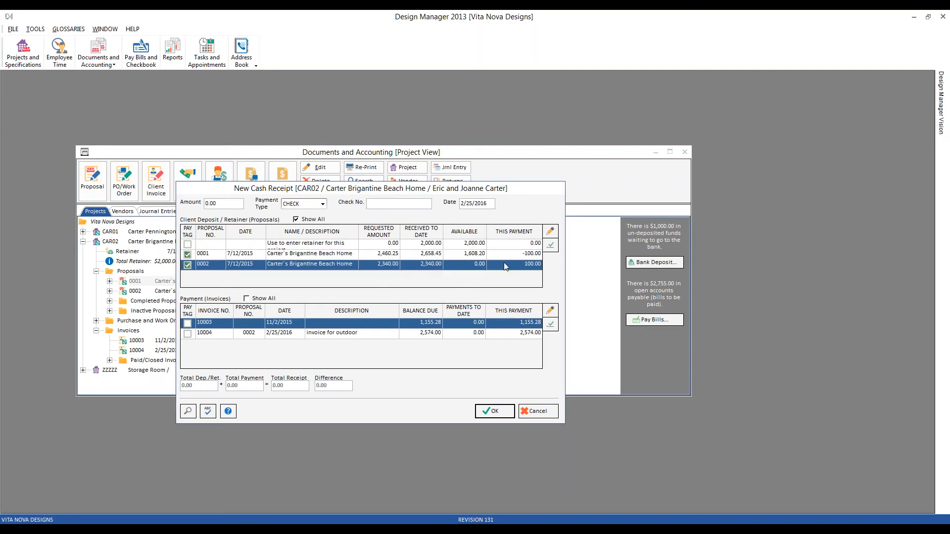
click(494, 412)
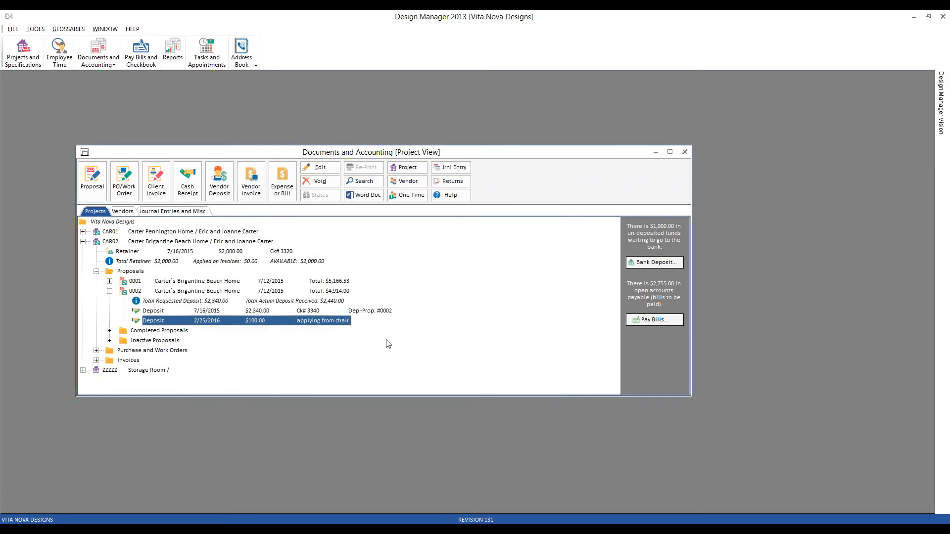
- Examine the deposit entries and deposit totals recorded under CAR02 proposals 0002 and 0001
click(303, 312)
click(299, 321)
click(307, 302)
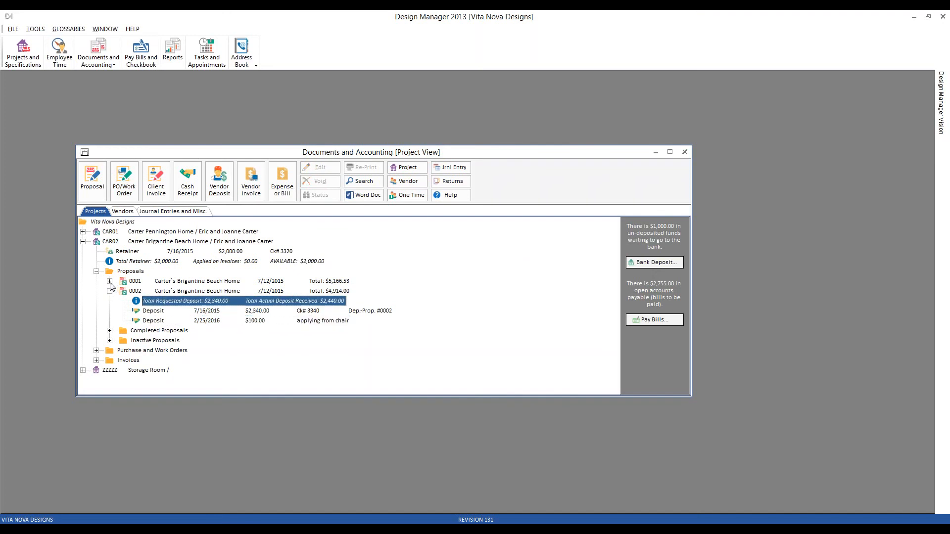
click(109, 281)
click(126, 310)
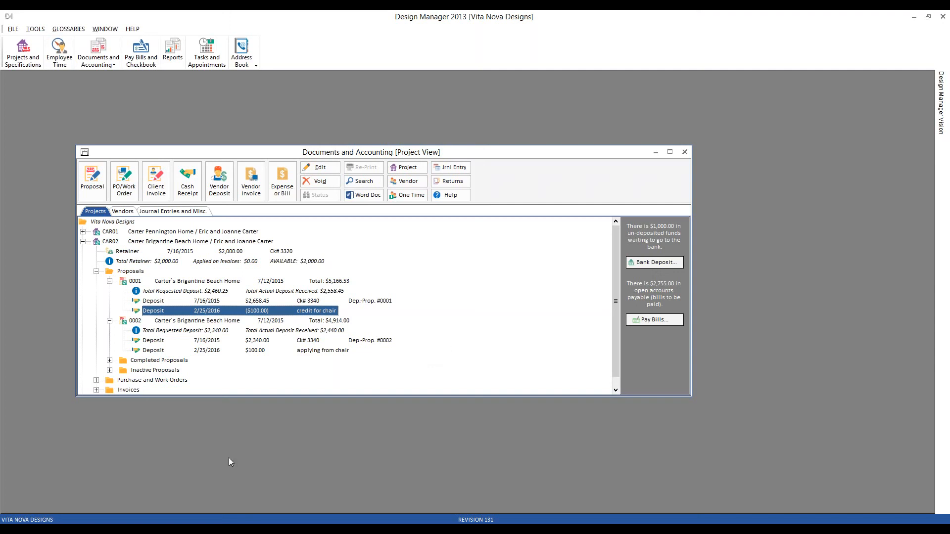
- Open the reports list and view the Aged Accounts Receivable and Open Client Deposit report samples
click(174, 49)
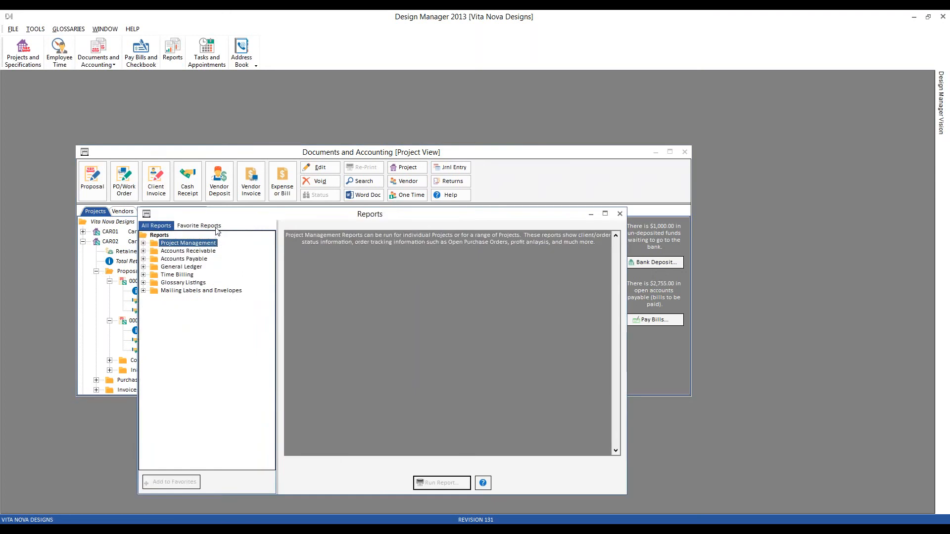
click(67, 136)
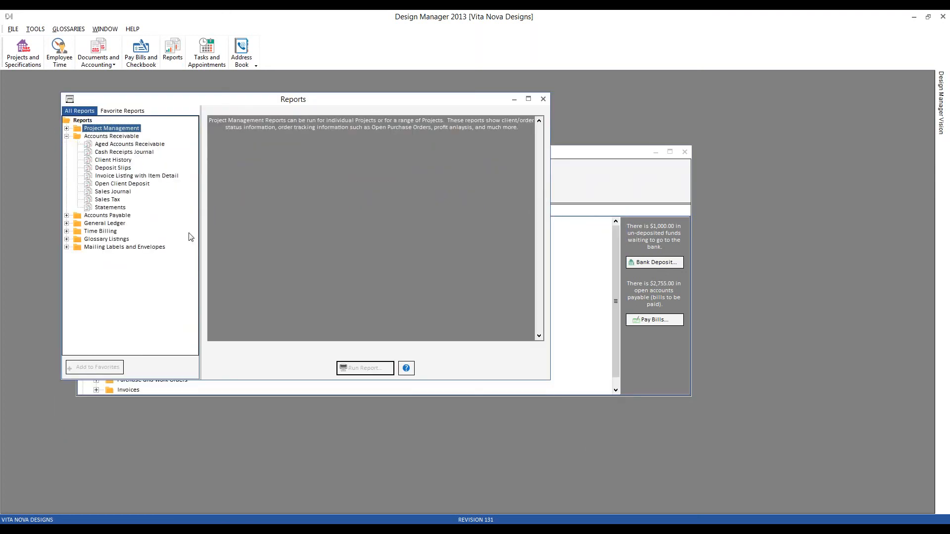
click(111, 145)
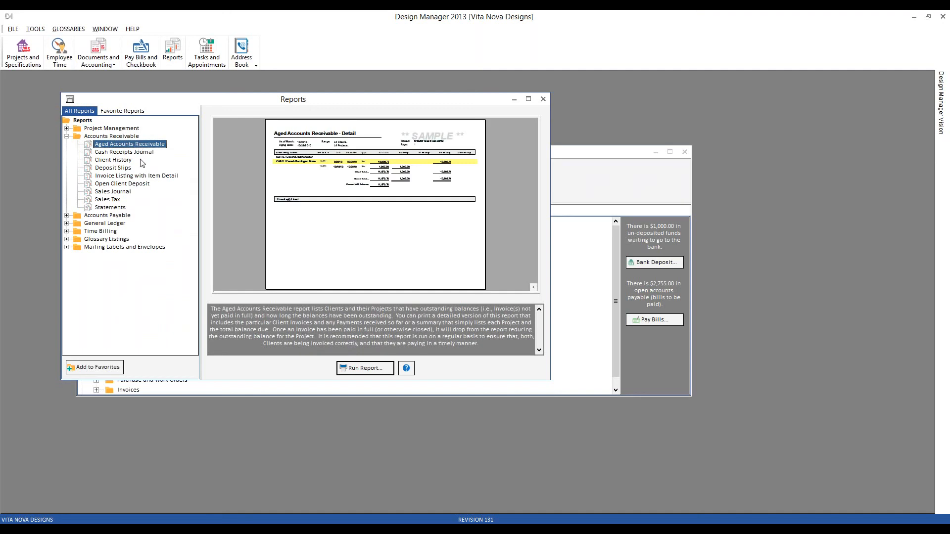
click(142, 182)
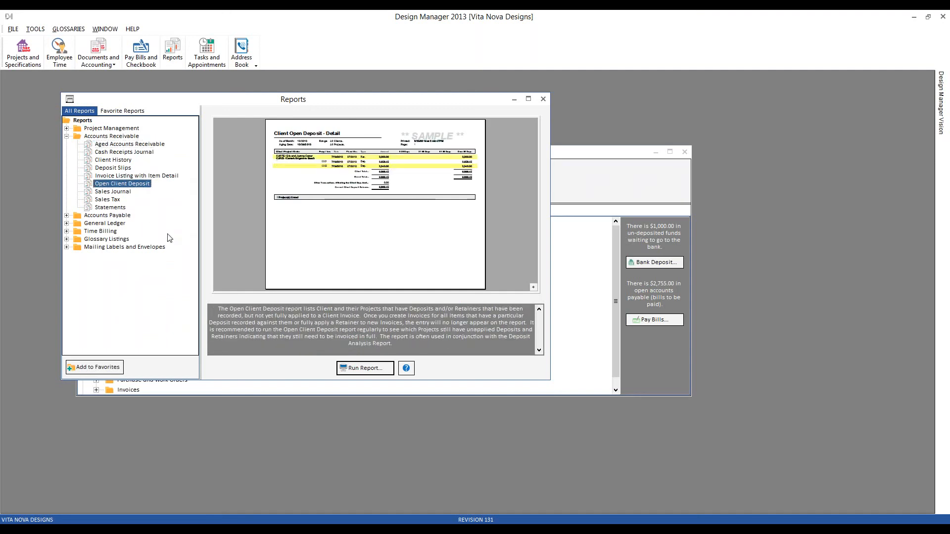
- View the samples of the Aged Accounts Payable, Open Vendor Deposit and Work In Process reports
click(67, 215)
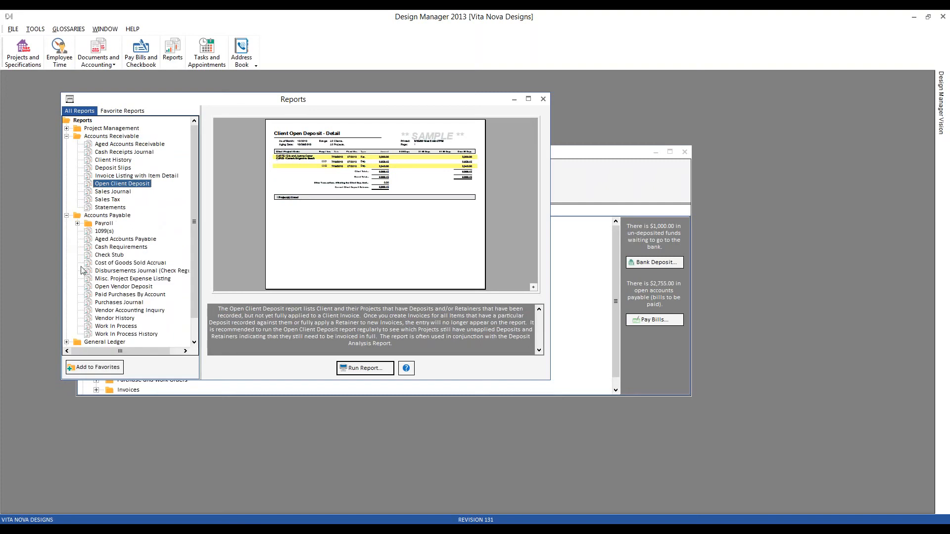
click(141, 239)
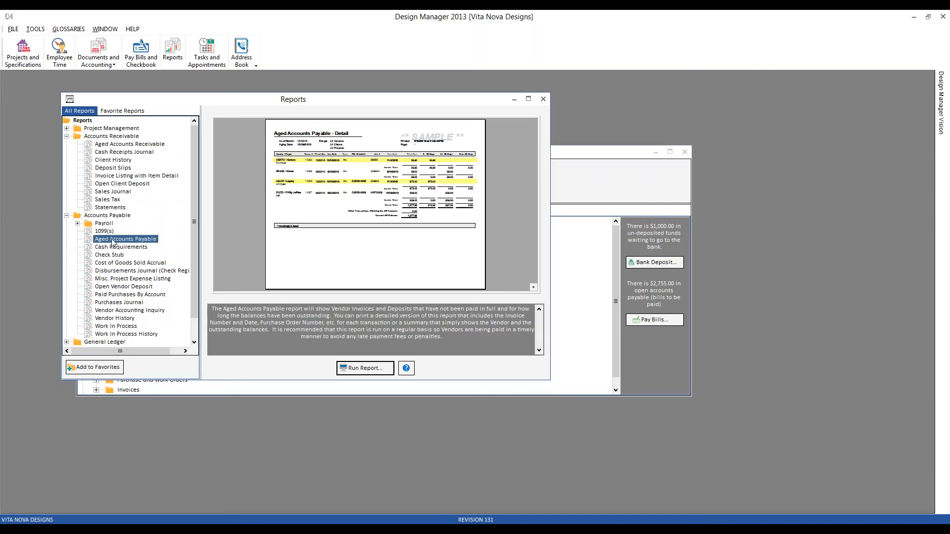
click(131, 288)
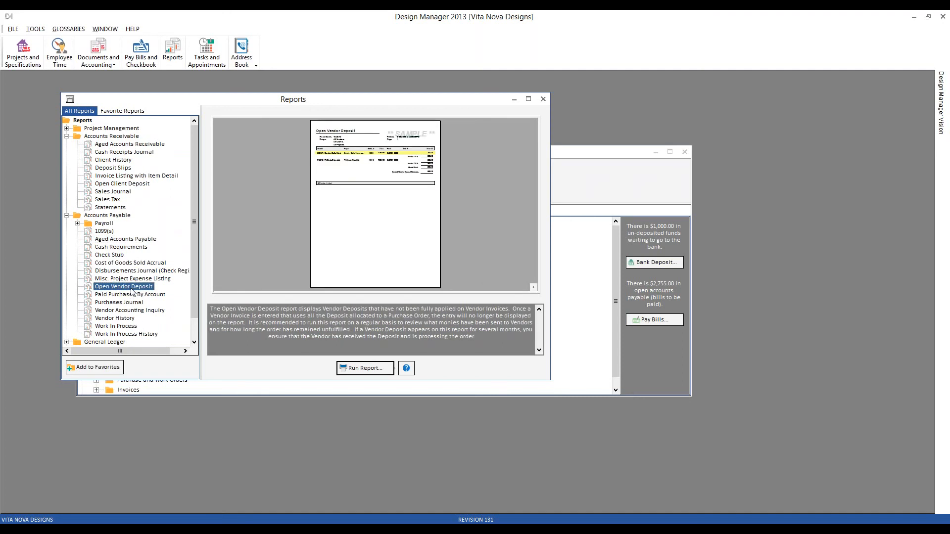
click(132, 327)
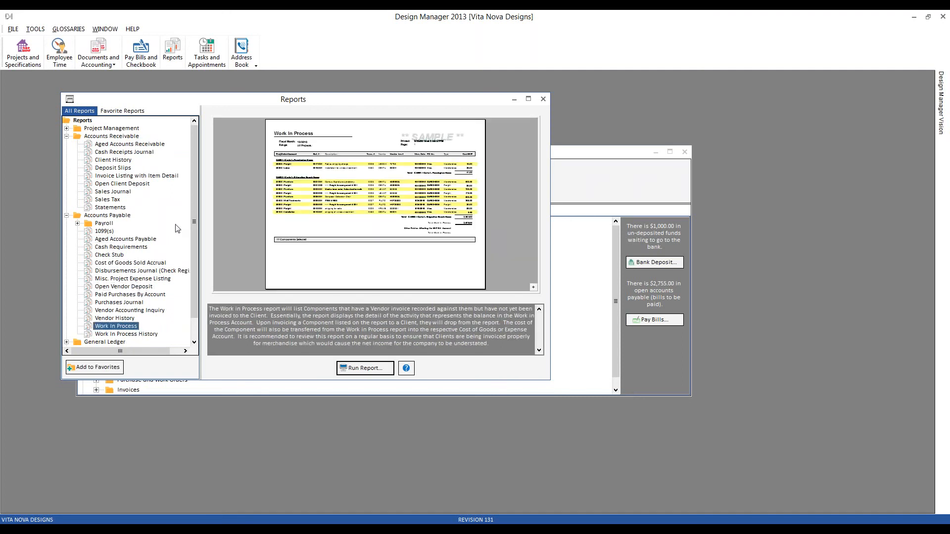
- Review all five report descriptions again, from Aged Accounts Receivable and Open Client Deposit through Aged Accounts Payable, Open Vendor Deposit and Work In Process
click(140, 145)
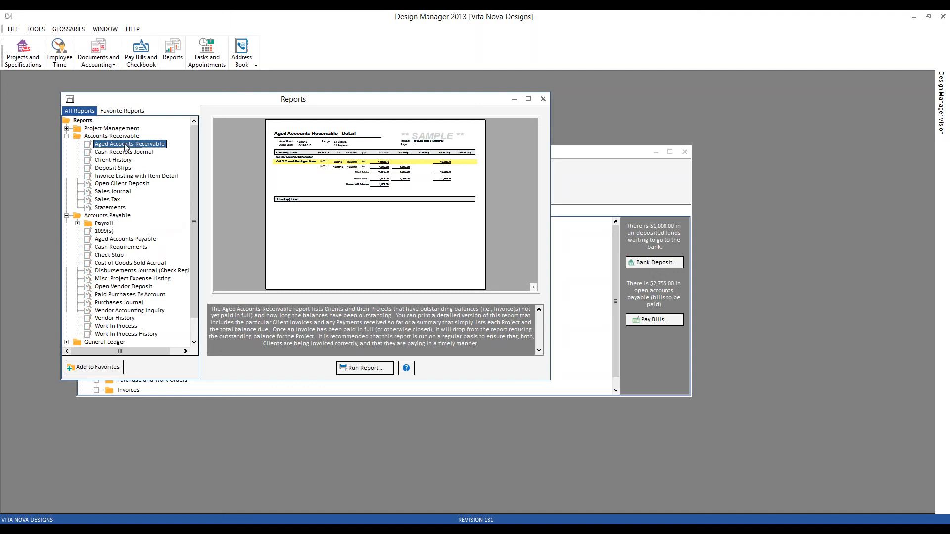
click(131, 185)
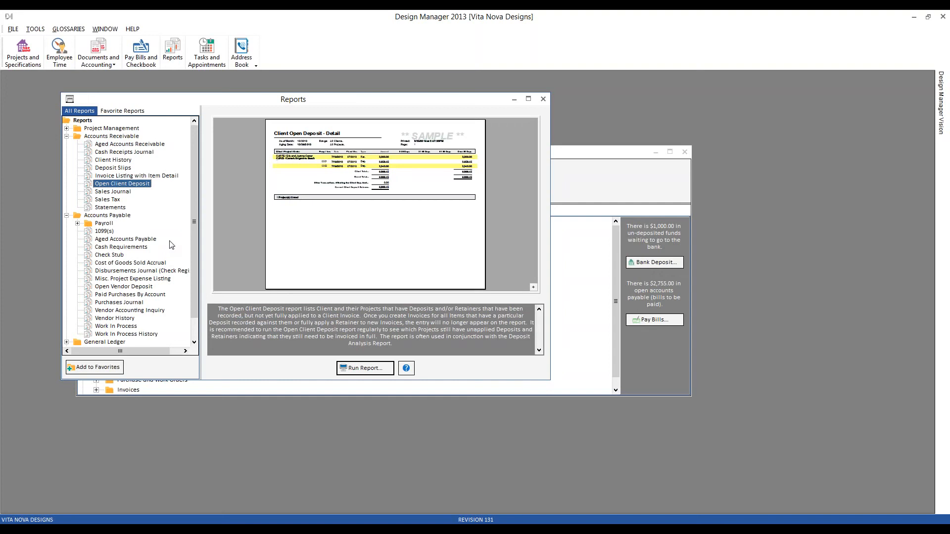
click(149, 242)
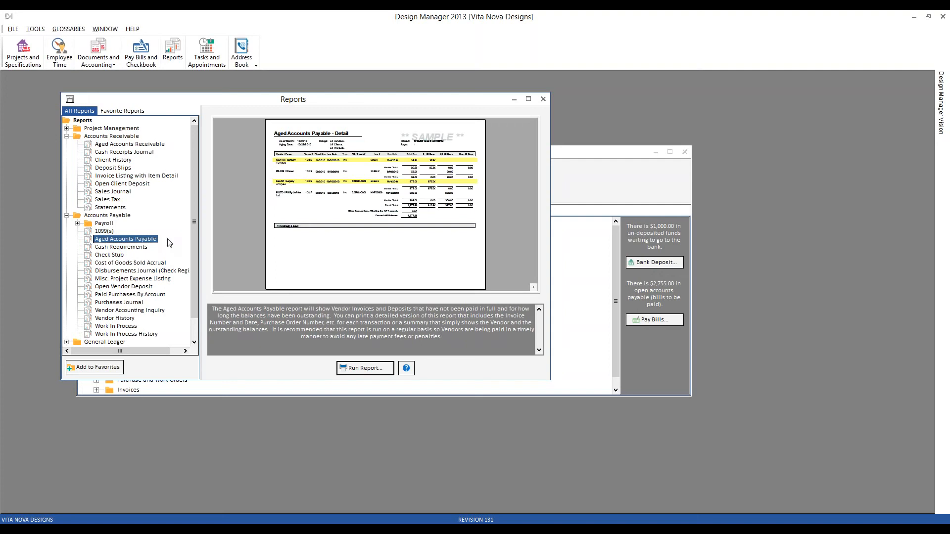
click(137, 287)
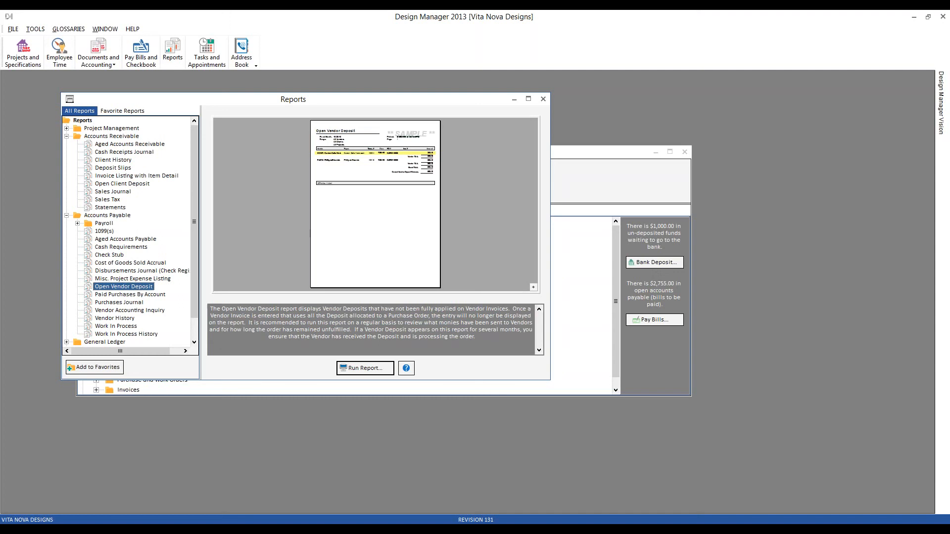
click(131, 327)
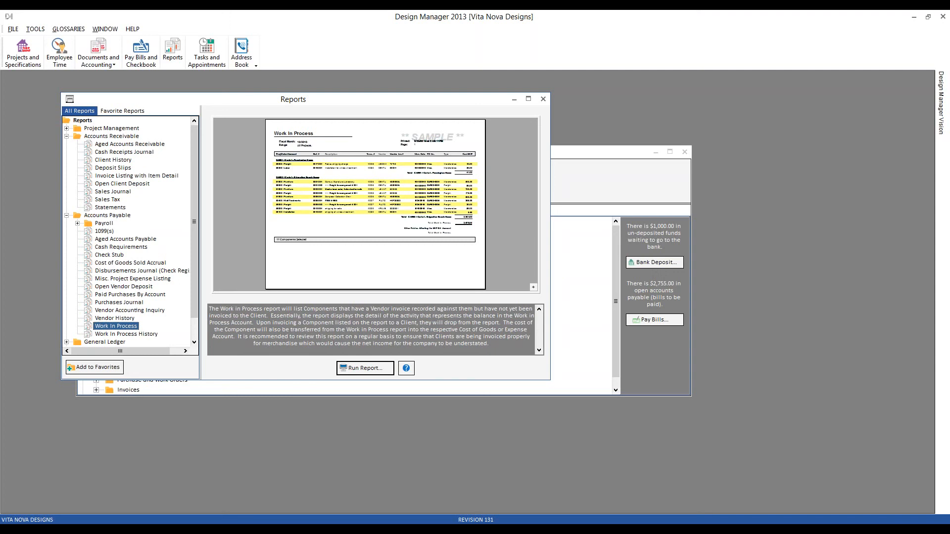
- Switch to the Design Manager Help Center in the browser and open the recorded webinars
click(199, 528)
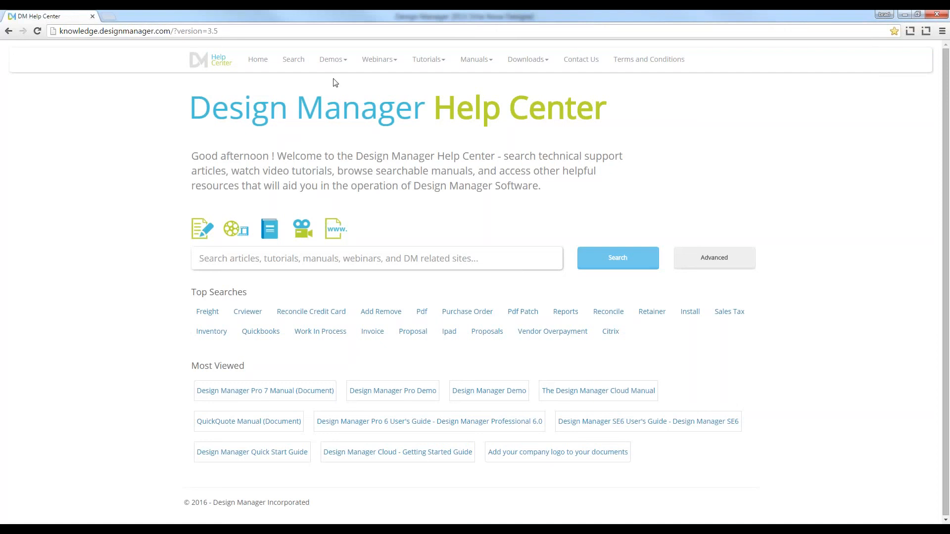
mouse_move(391, 61)
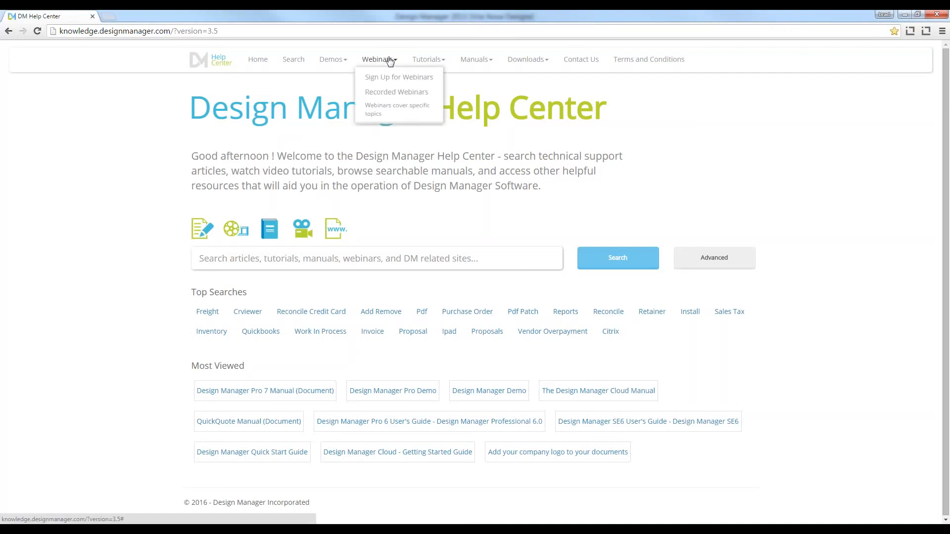
click(411, 94)
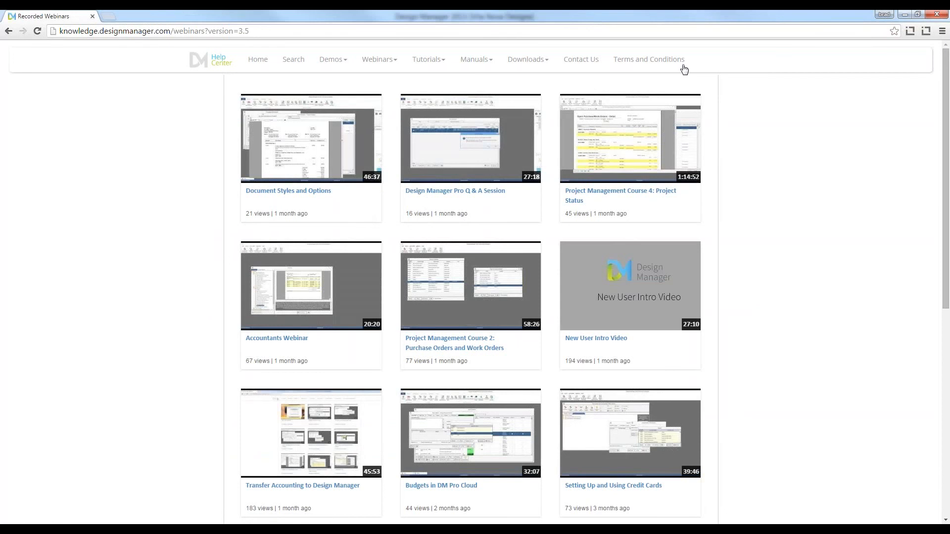
- Search the recorded webinars page for "5 monthly", loading more webinars into the list
key(ctrl+f)
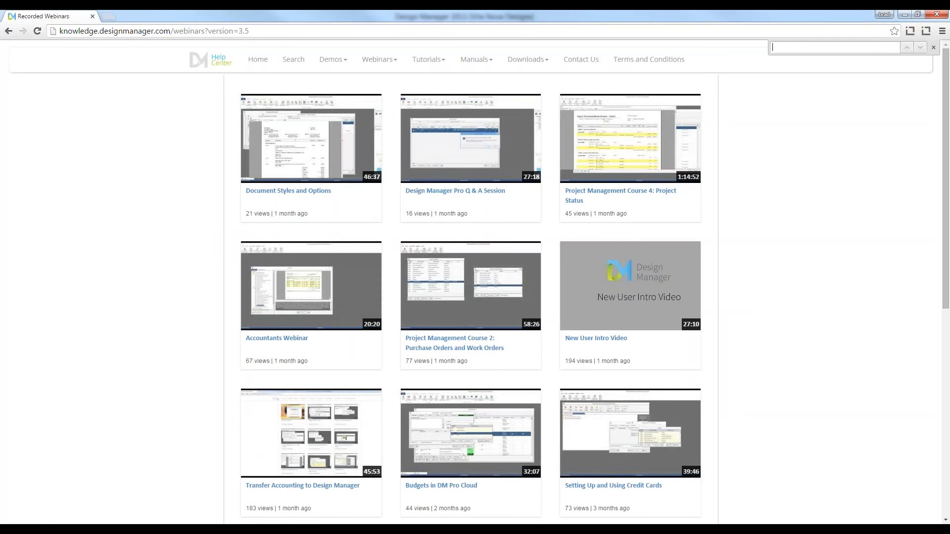
text(5 m)
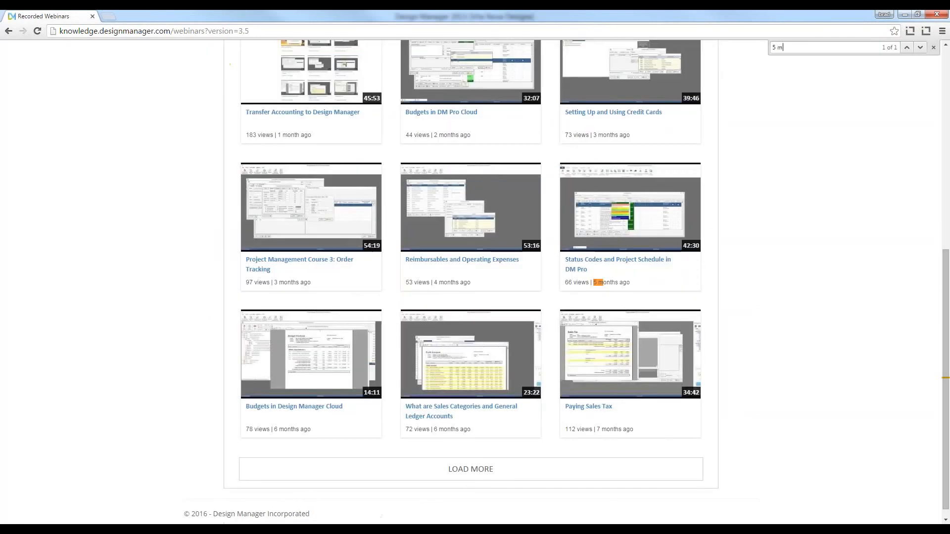
text(ontly)
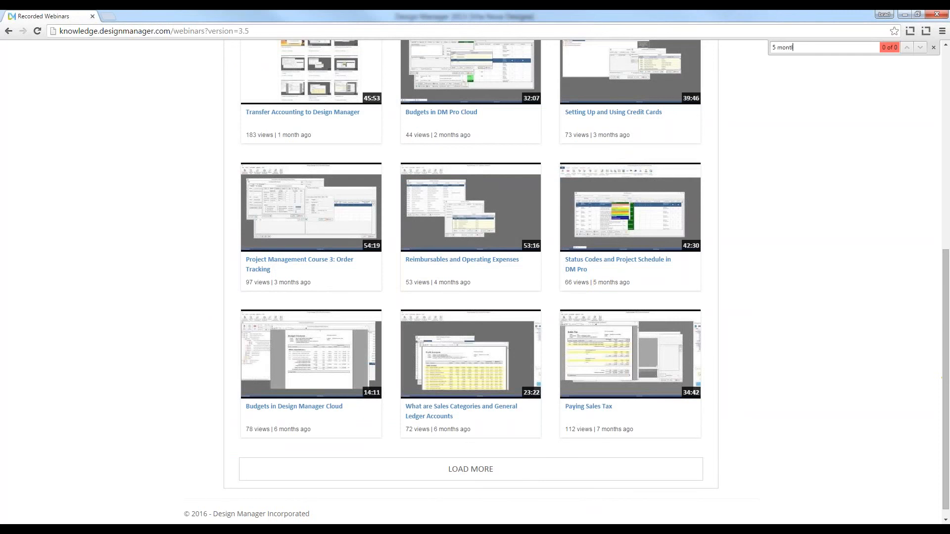
click(446, 475)
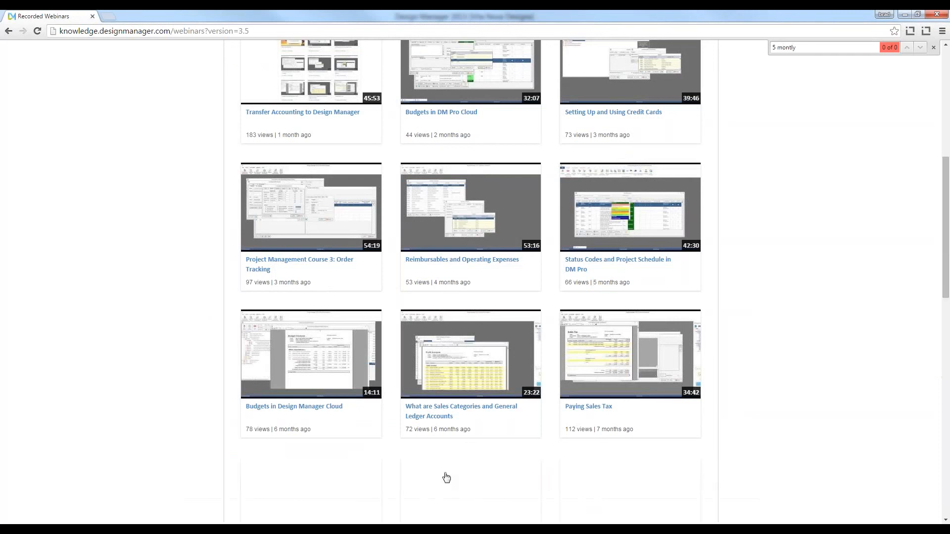
double_click(787, 48)
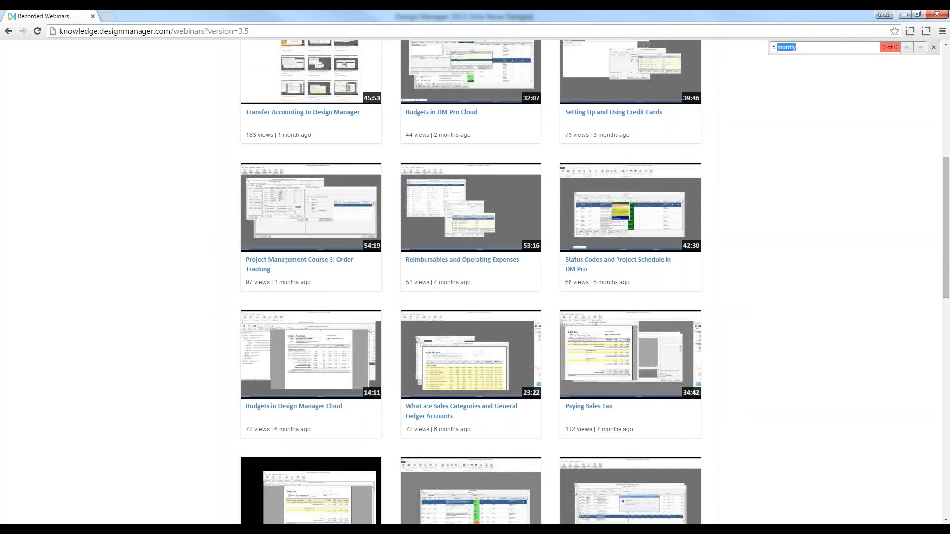
text(mon)
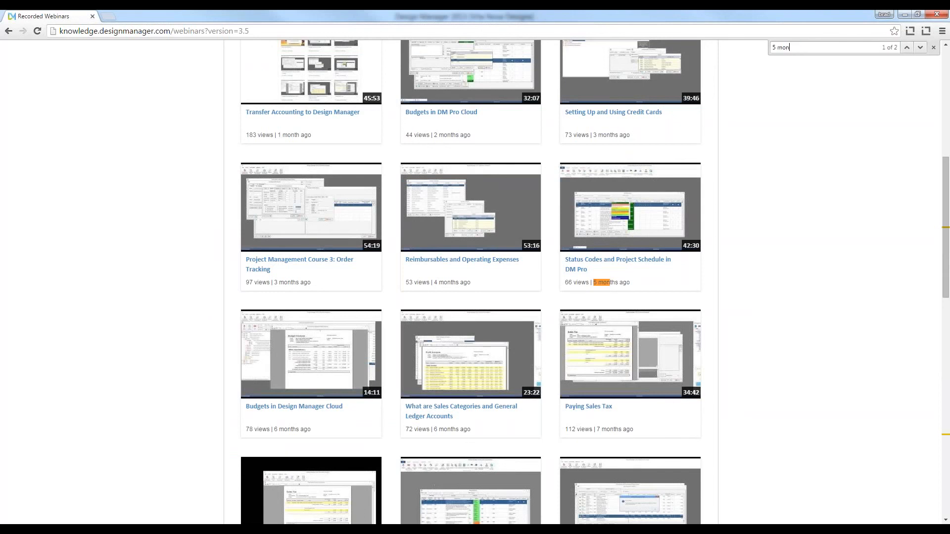
text(thly)
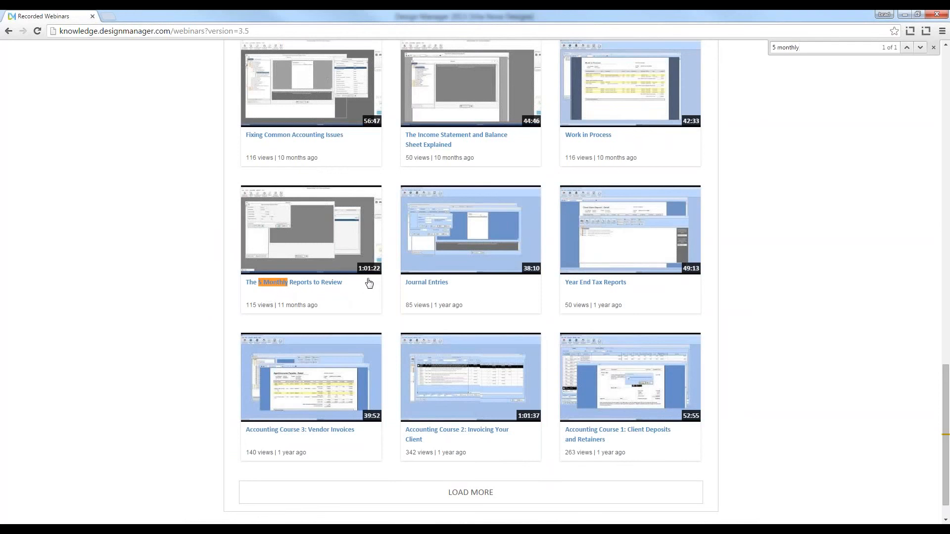
- Return to Design Manager and close the Reports and Documents and Accounting windows
click(910, 16)
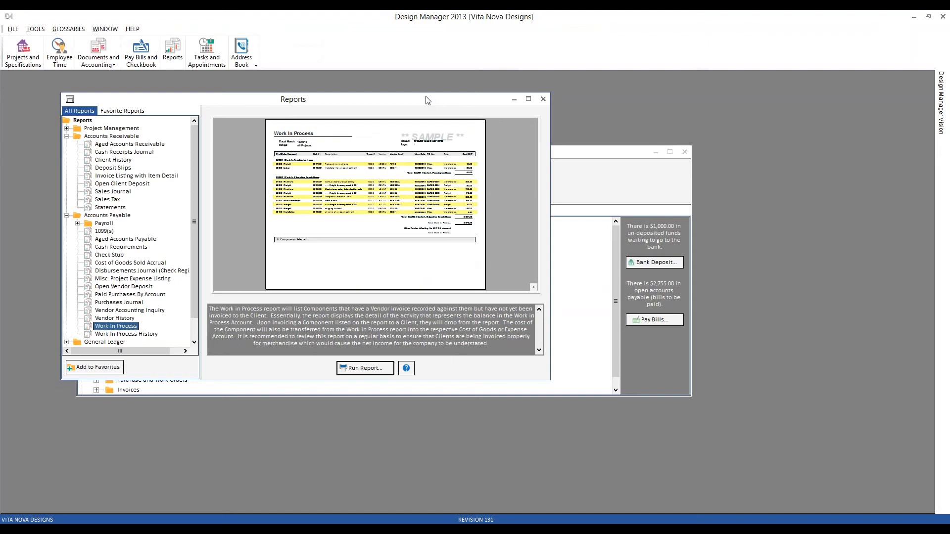
click(944, 317)
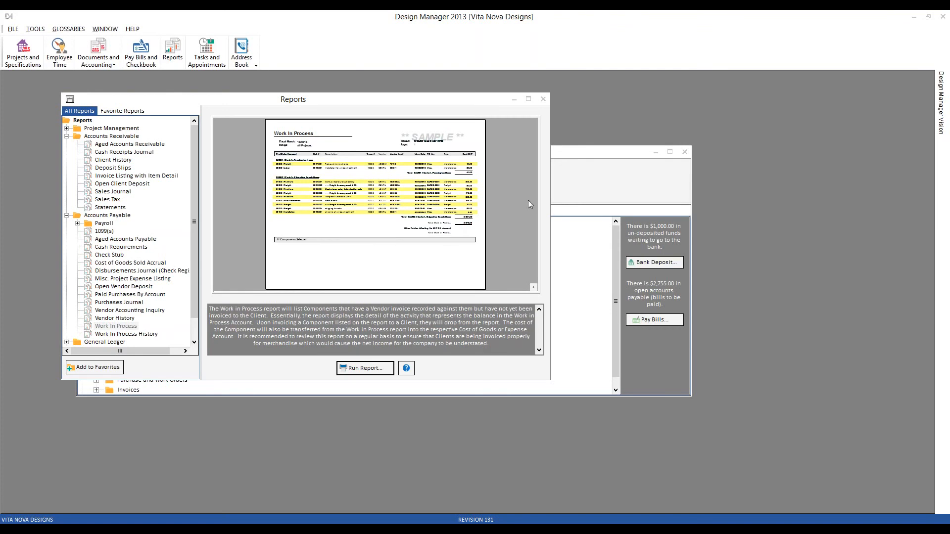
click(539, 102)
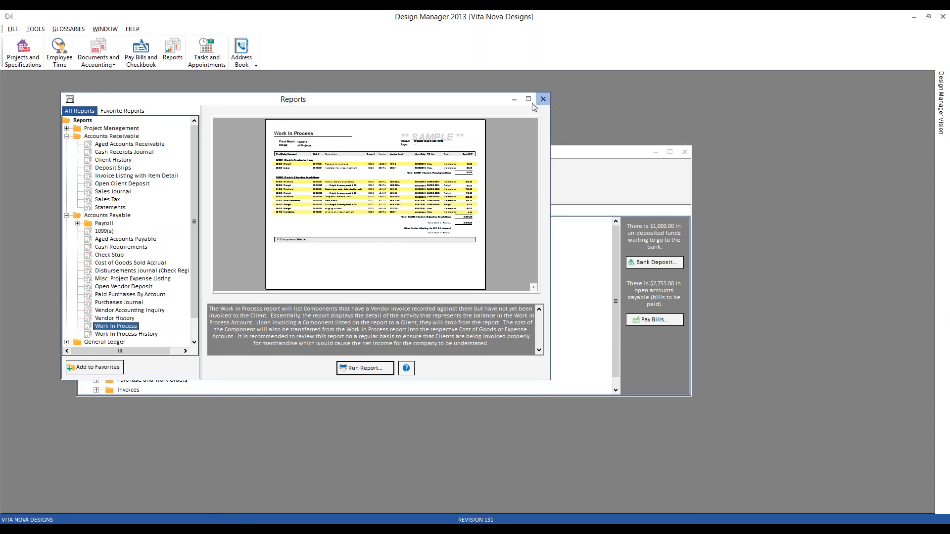
click(539, 101)
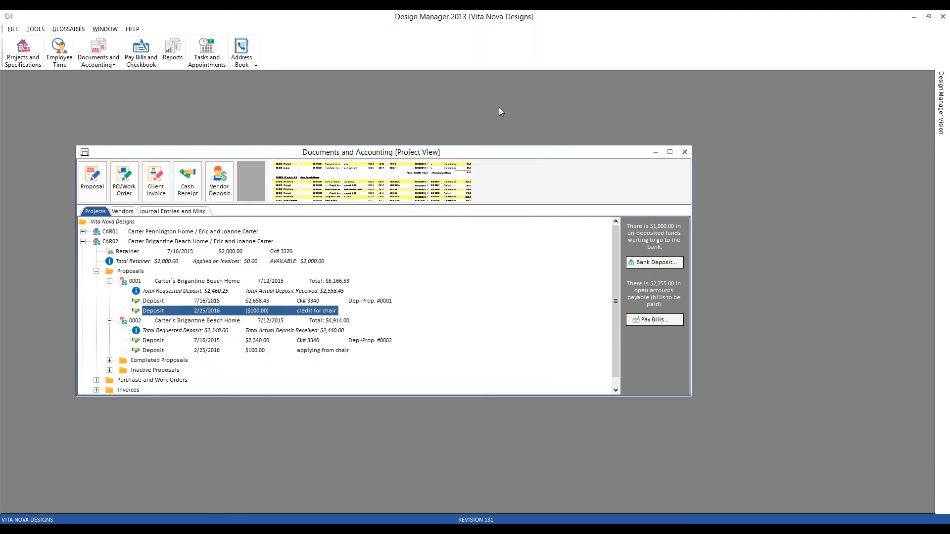
click(685, 153)
- Open the checkbook for the 10010 - Cash - Checking account and show its 07/2015 transactions
click(141, 52)
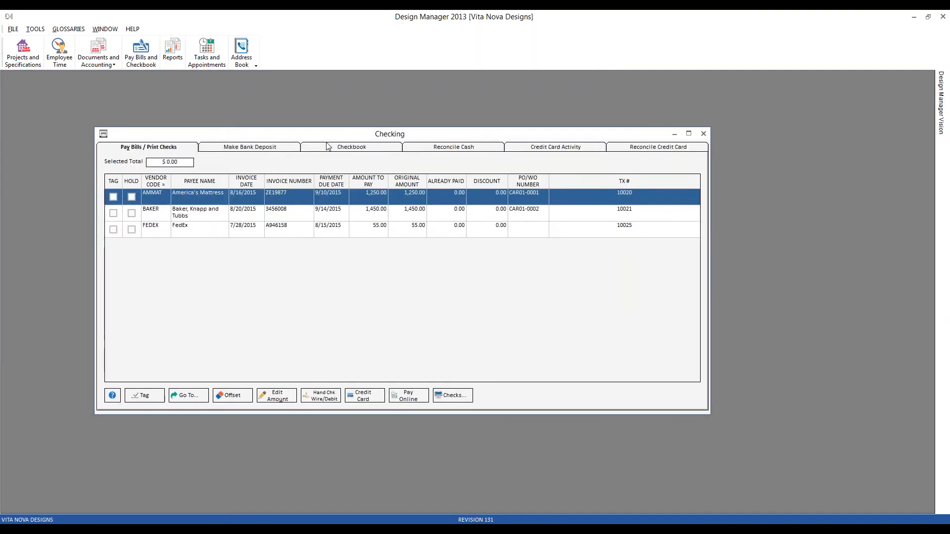
click(327, 147)
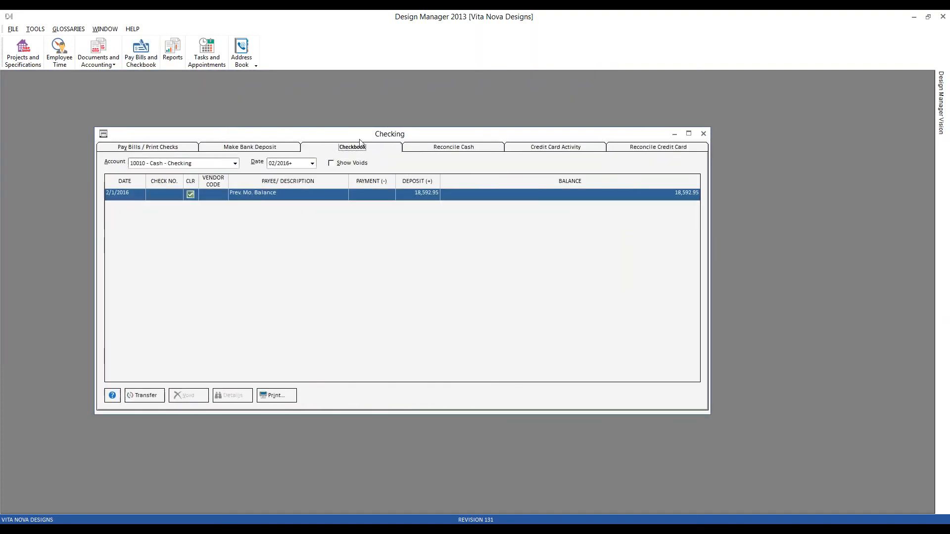
click(312, 164)
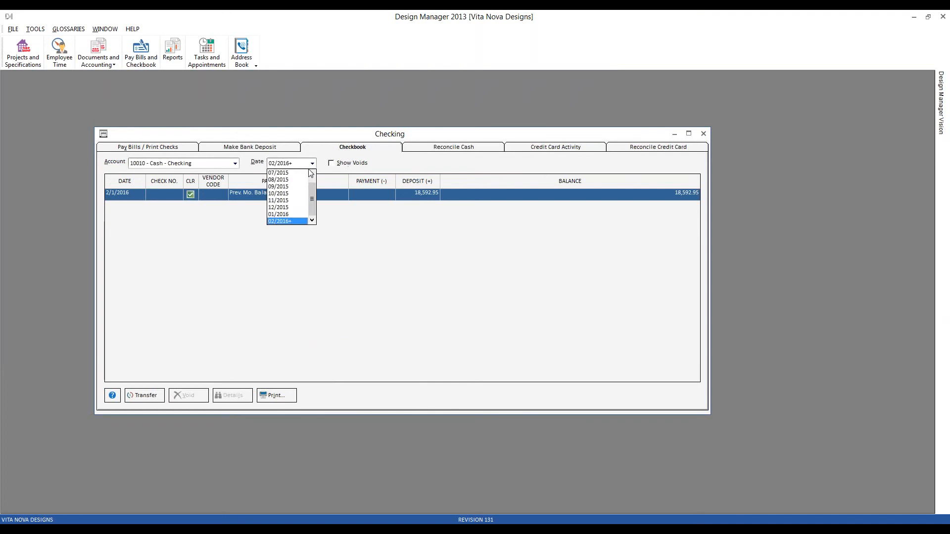
click(295, 194)
key(Down)
key(Down)
key(Down)
key(Down)
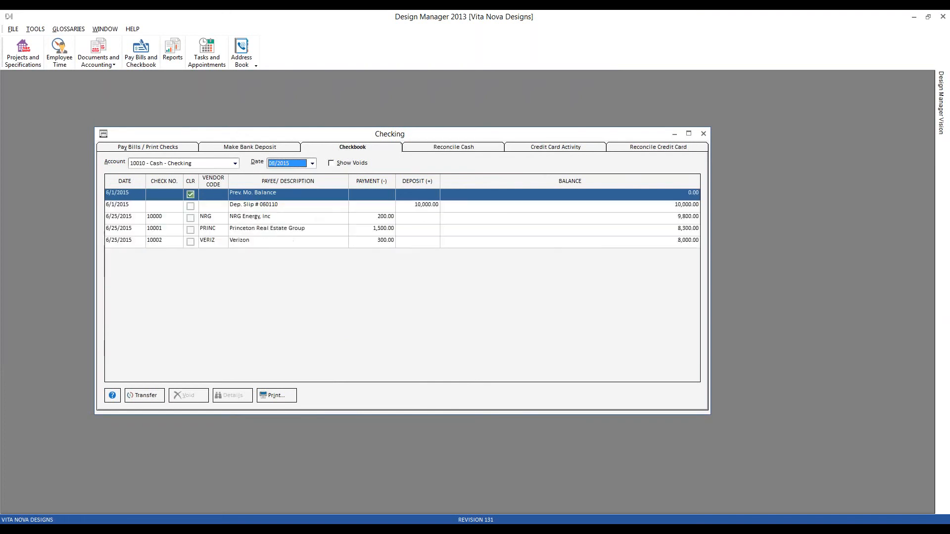
key(Up)
- Open the details of the 7/16/2015 deposit slip and review the payment distribution of each client check
click(313, 207)
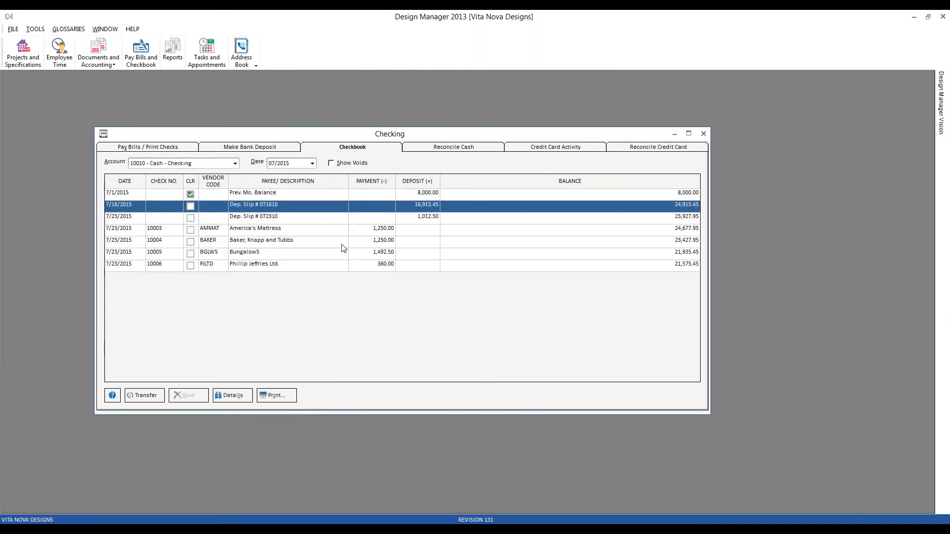
click(236, 397)
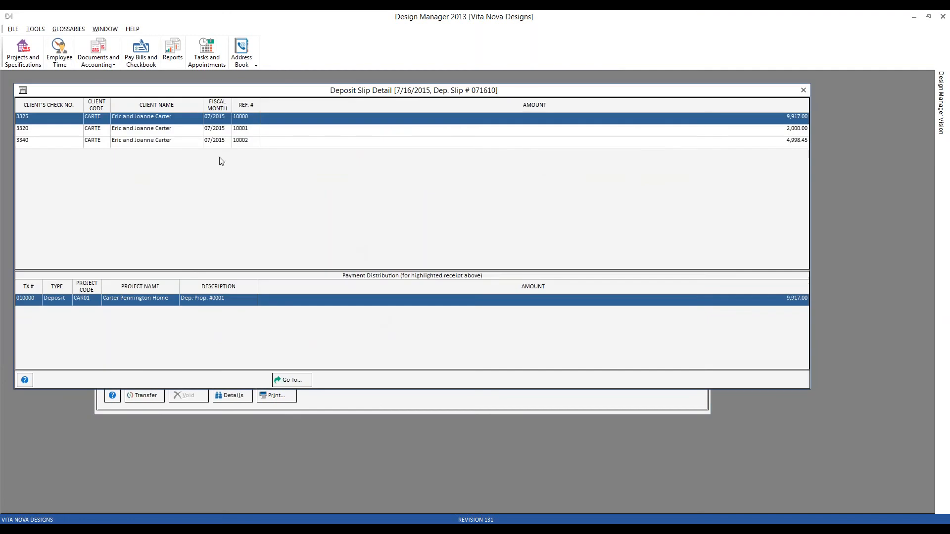
click(170, 130)
click(171, 142)
click(170, 130)
click(170, 120)
- Go to the $9,917.00 client deposit from the slip, start voiding it but decline, and return to the checkbook
click(292, 380)
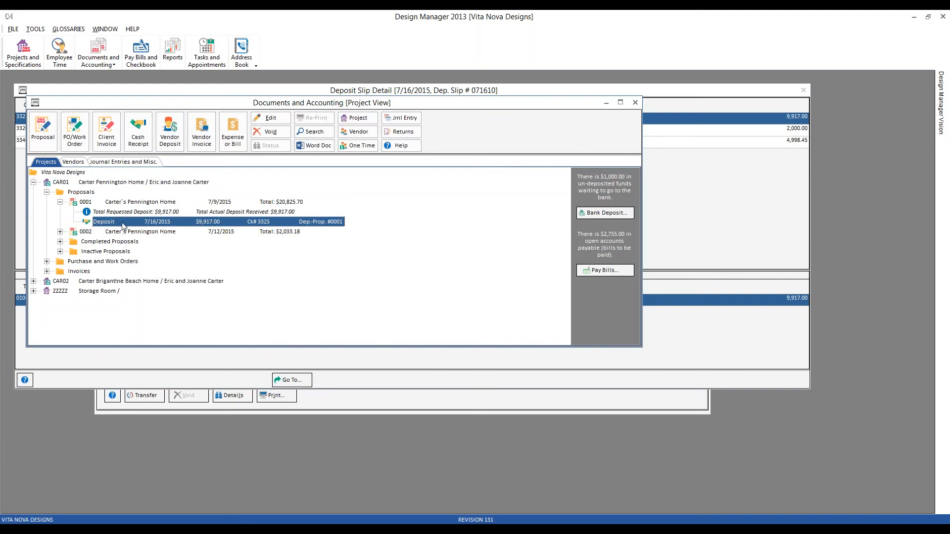
click(277, 134)
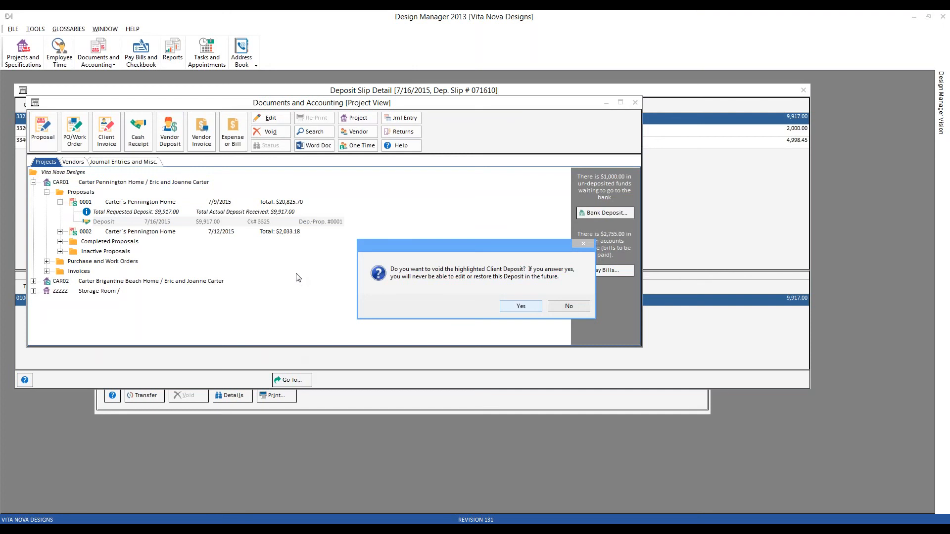
click(568, 305)
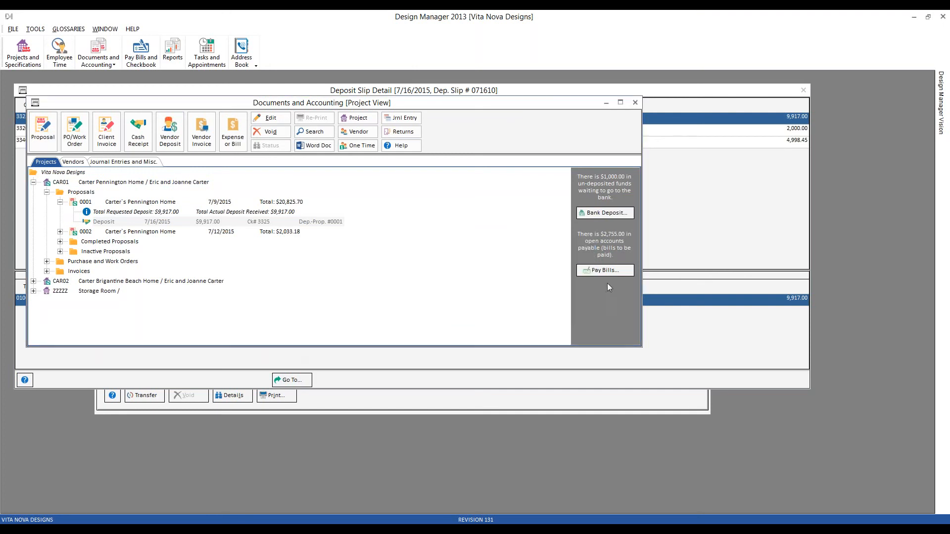
click(607, 103)
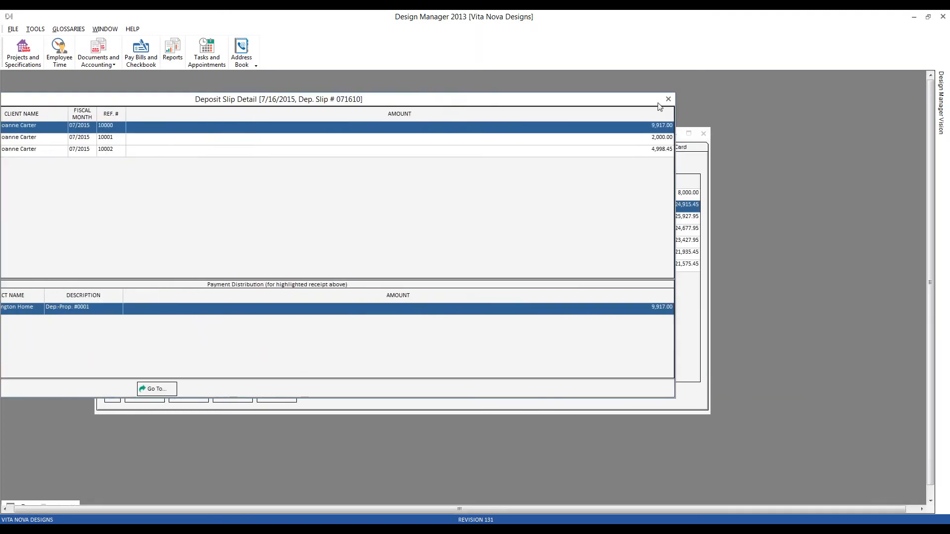
click(669, 99)
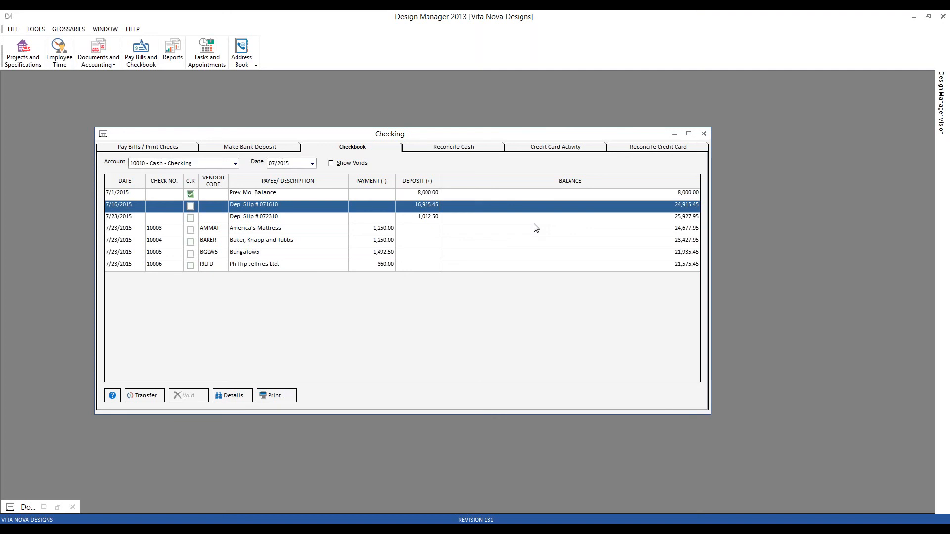
- Switch to the Help Center in the browser and reopen the recorded webinars from its home page
click(207, 530)
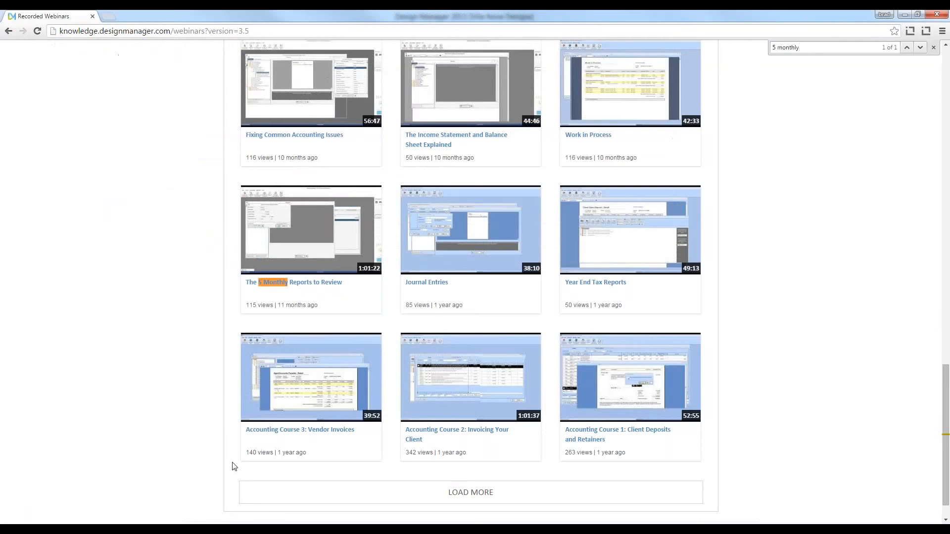
click(8, 31)
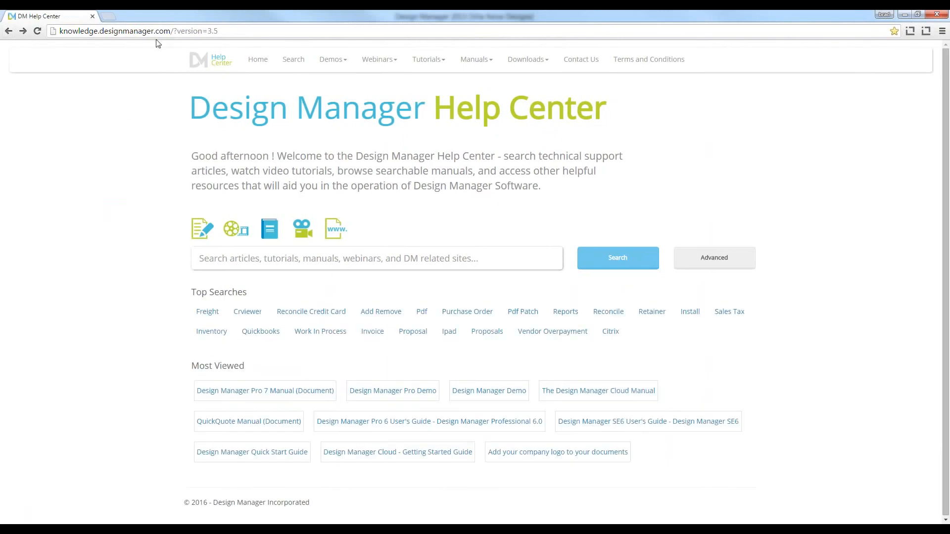
click(394, 62)
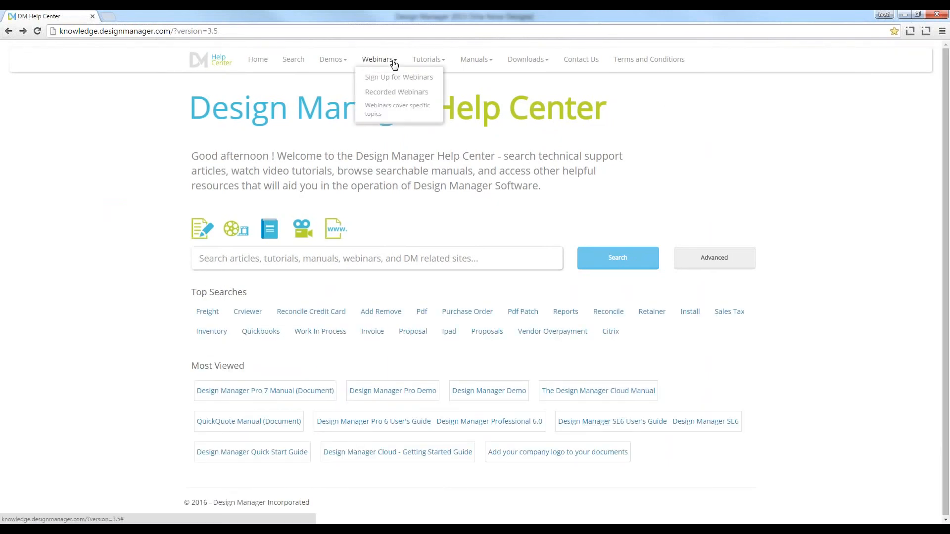
click(394, 93)
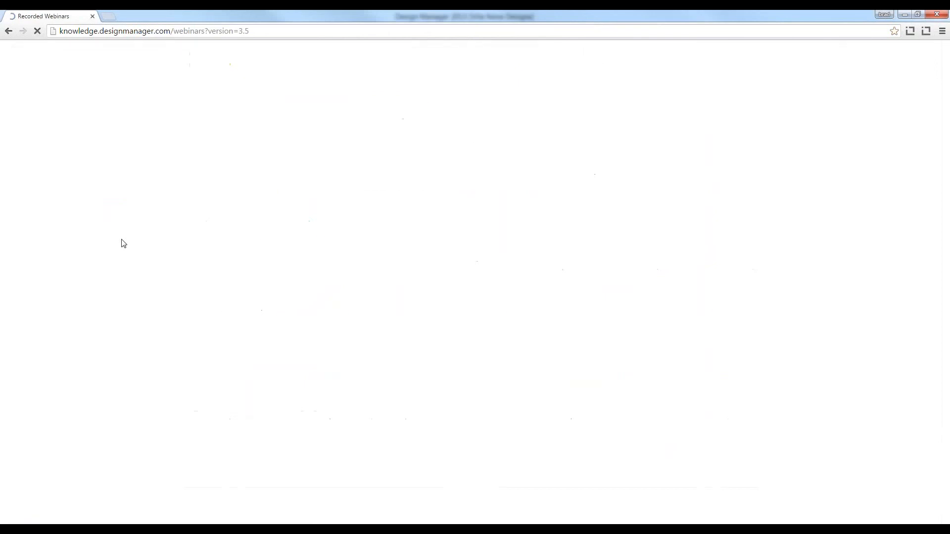